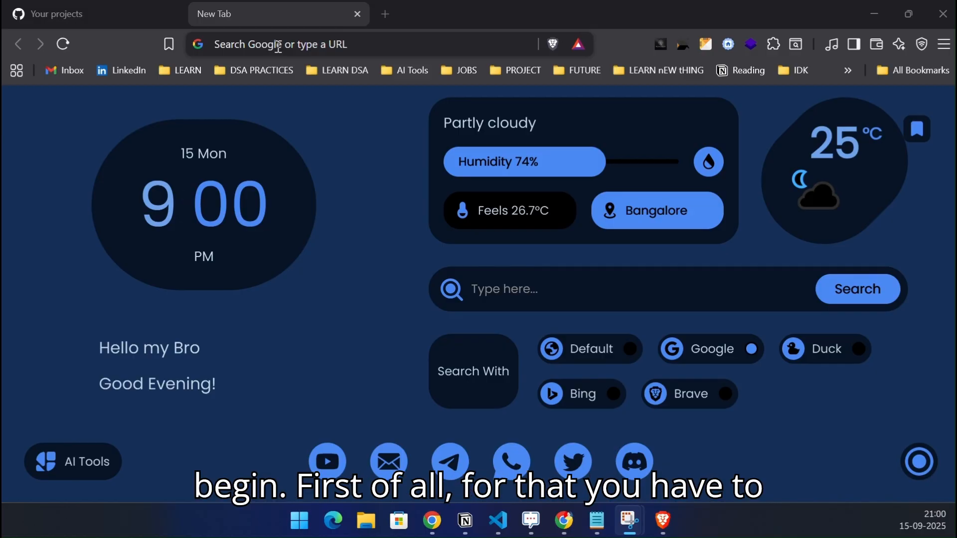
Go to the account's profile page on github.com and open its list of projects
click(278, 46)
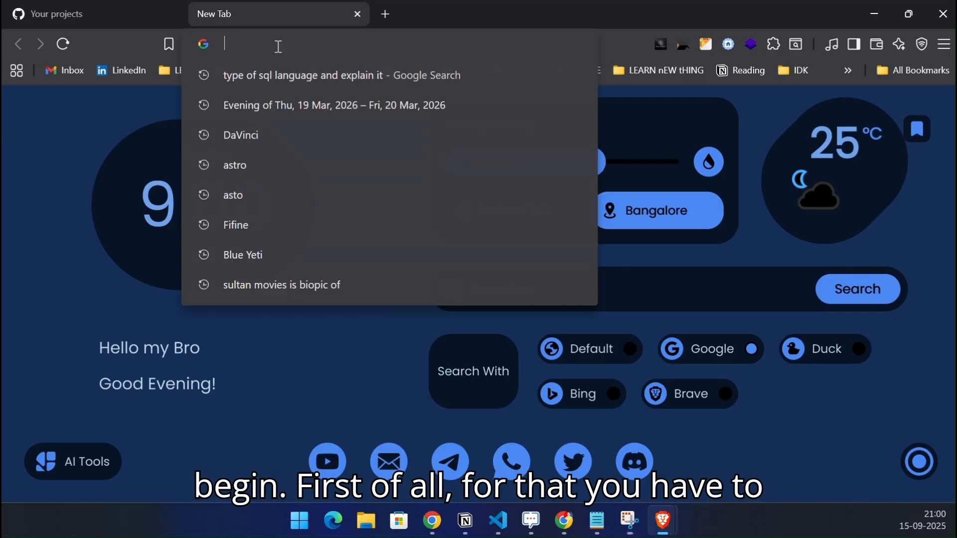
text(github.com/)
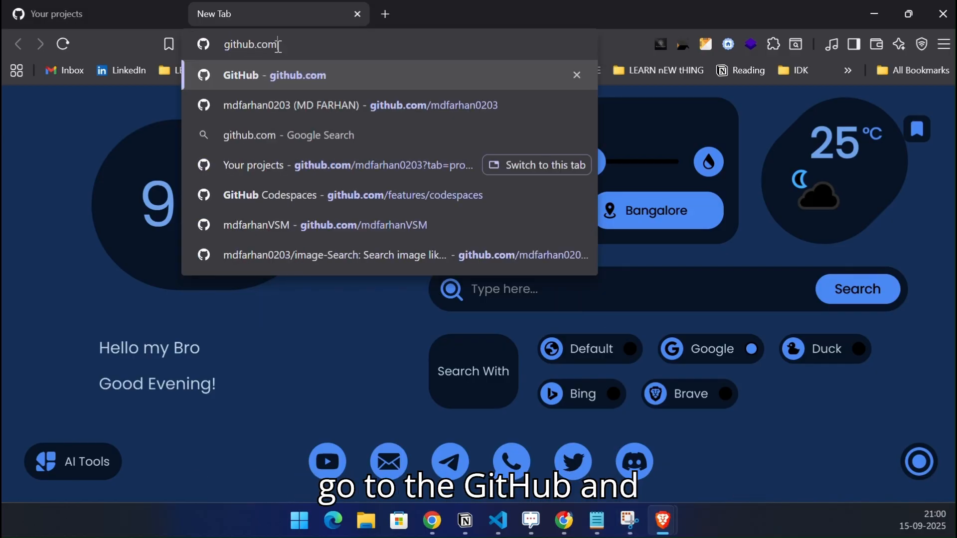
text(mdfarhan0203)
key(Return)
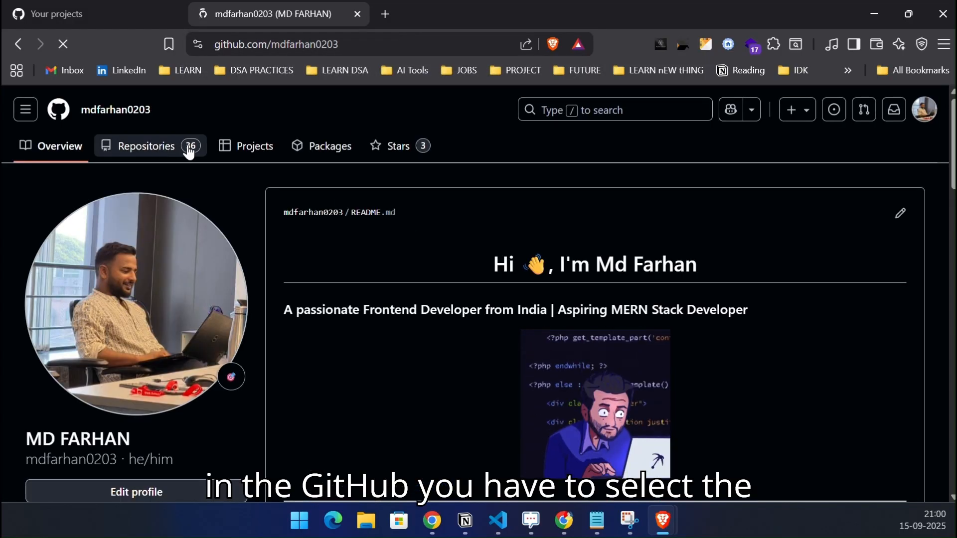
click(238, 149)
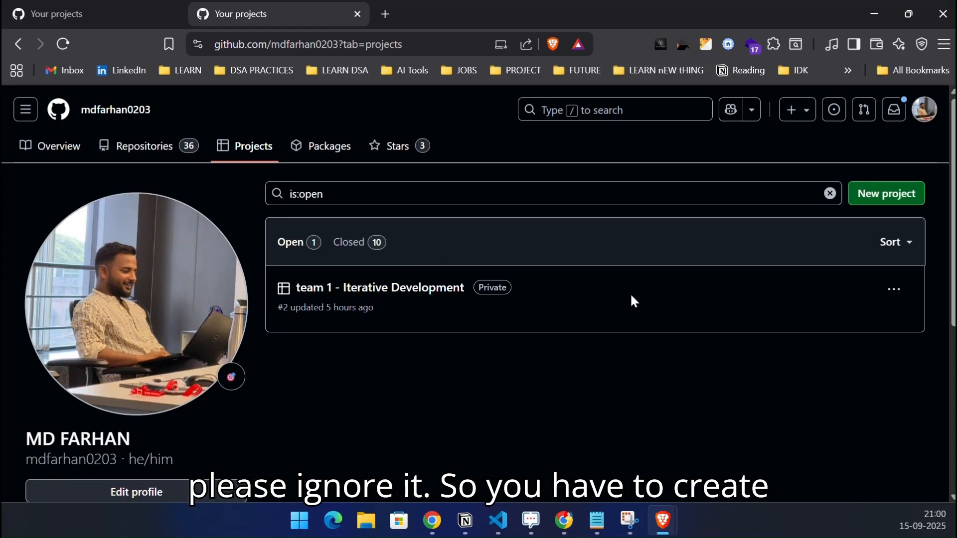
Create a new project from the featured Iterative development template
click(874, 197)
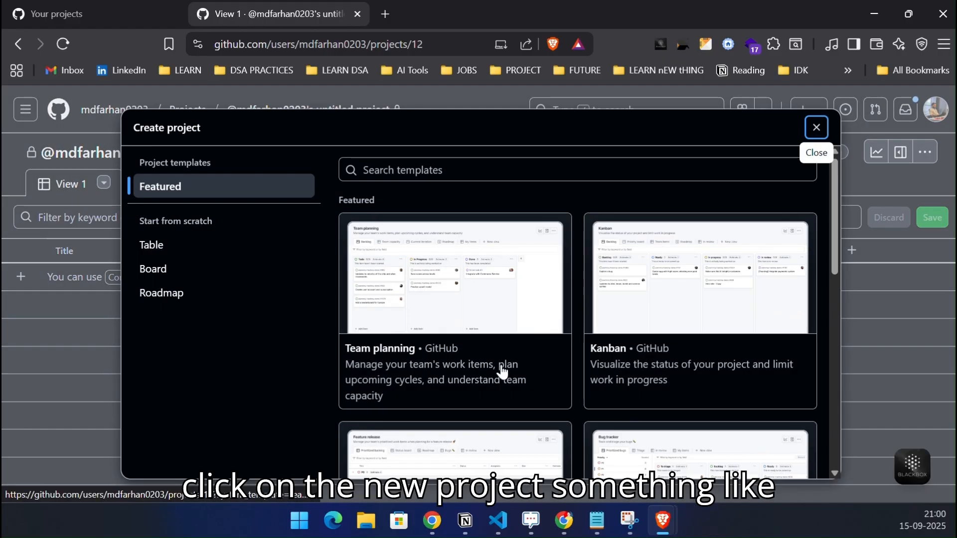
scroll(498, 376, down, 10)
scroll(558, 240, up, 8)
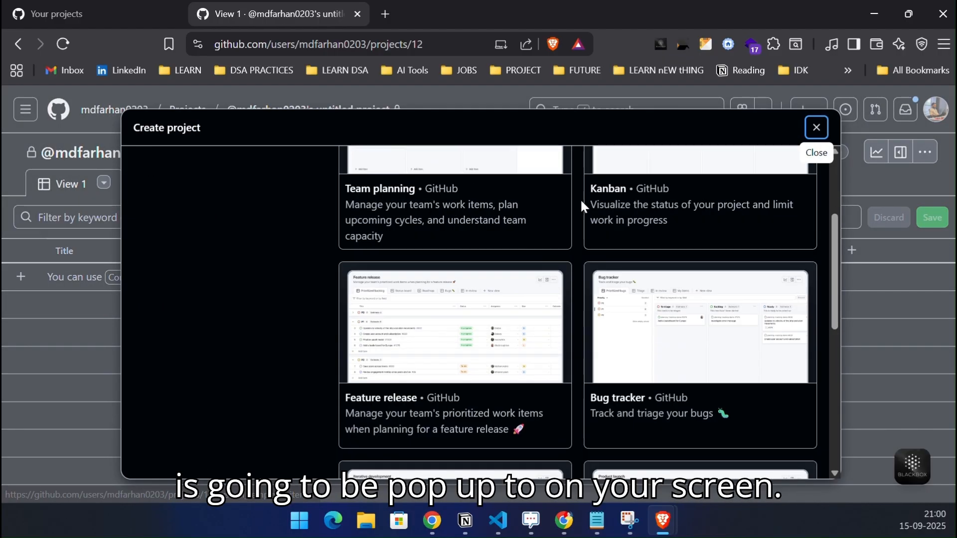
scroll(581, 207, down, 10)
scroll(501, 320, up, 12)
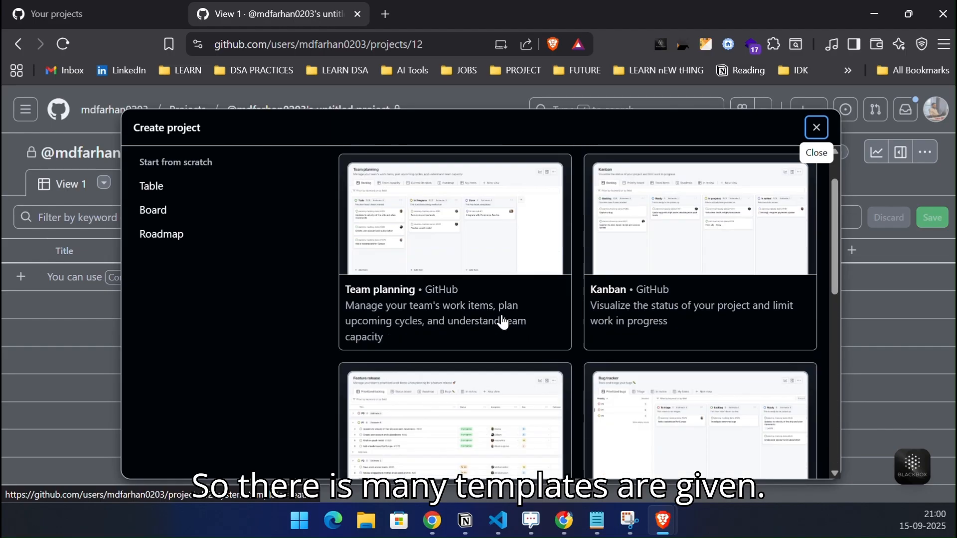
scroll(528, 324, down, 6)
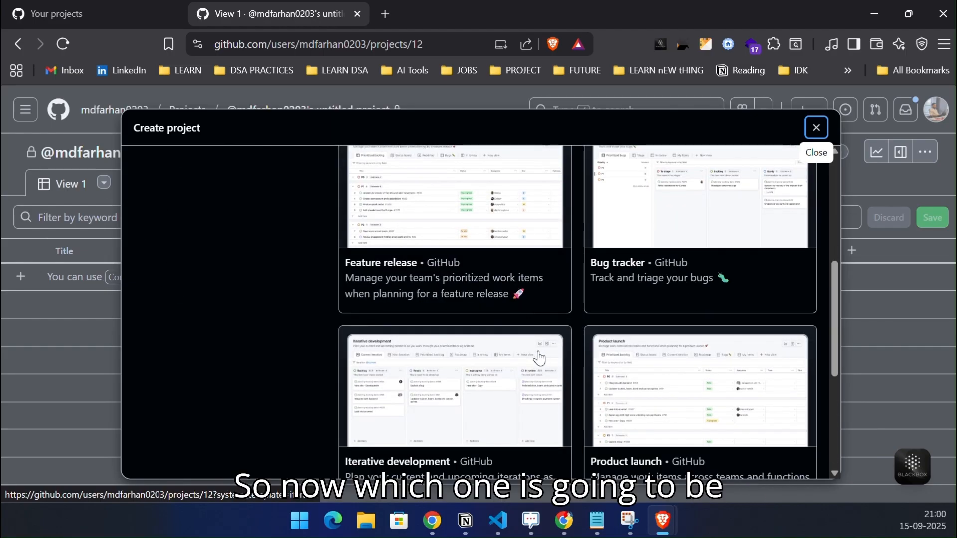
scroll(540, 357, down, 3)
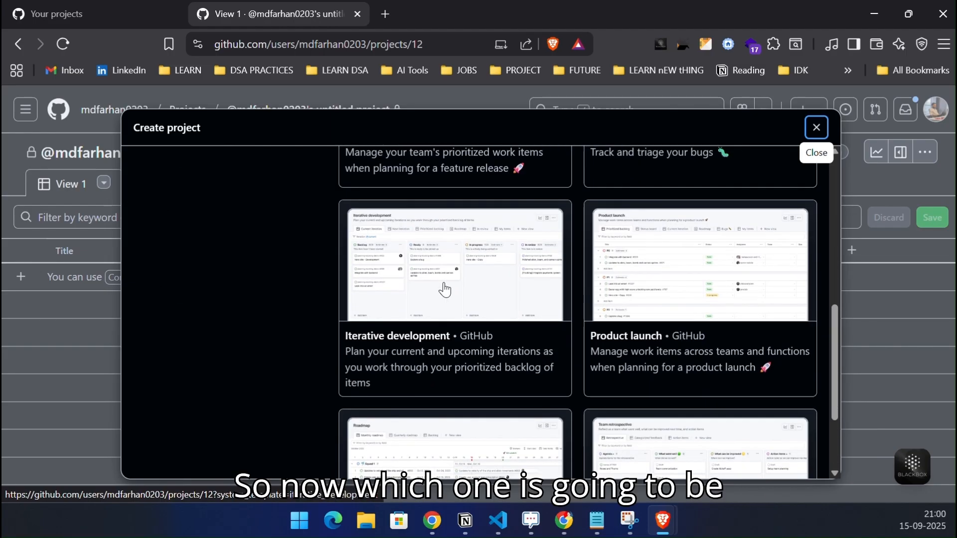
scroll(445, 289, up, 6)
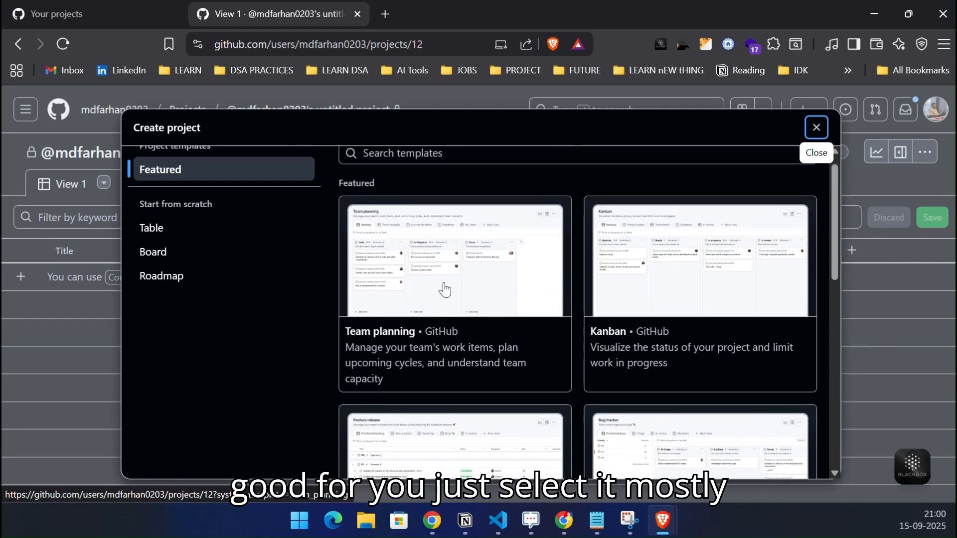
scroll(643, 354, down, 1)
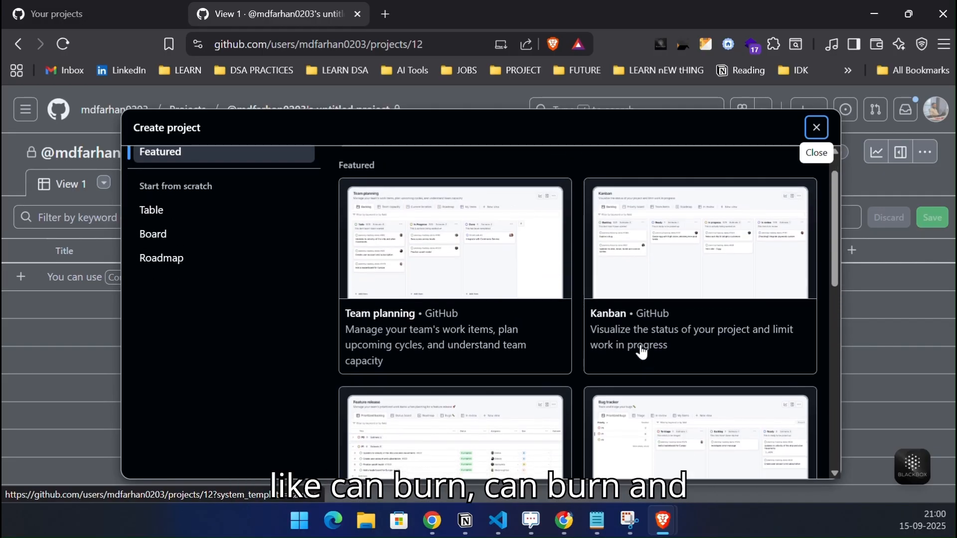
scroll(642, 339, down, 4)
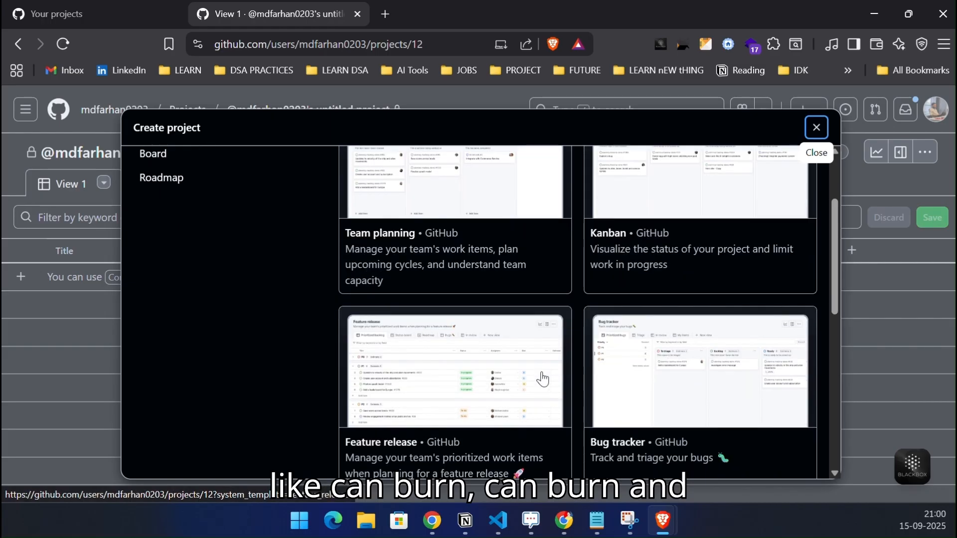
scroll(504, 398, down, 4)
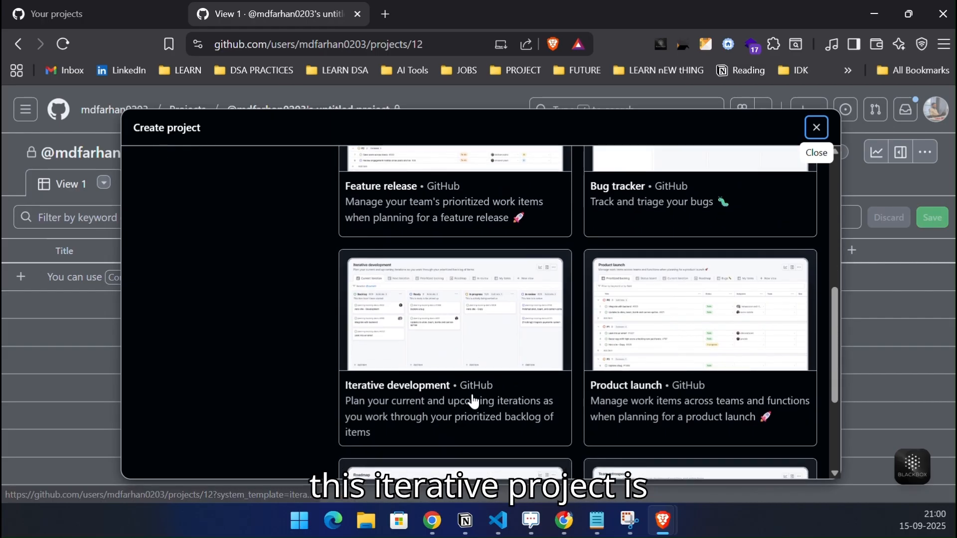
scroll(488, 398, down, 1)
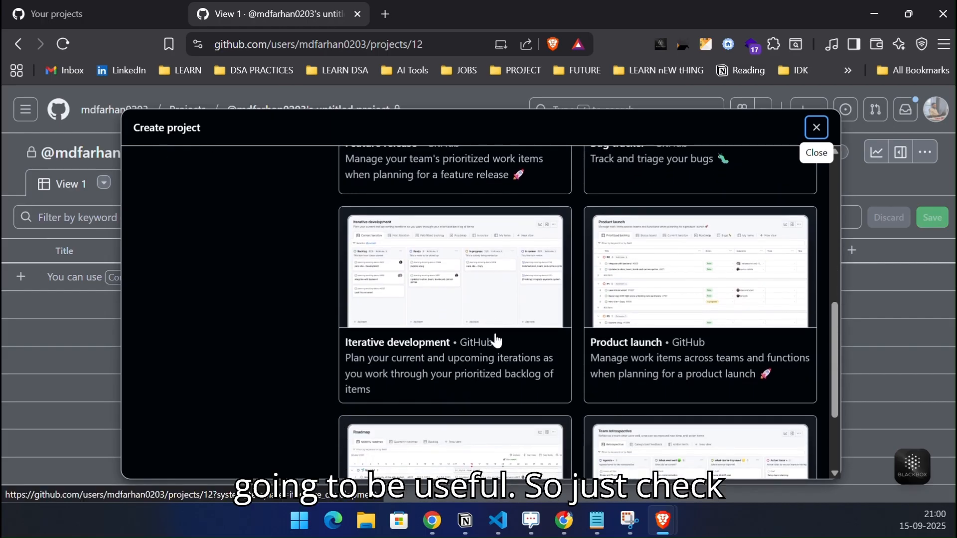
click(465, 296)
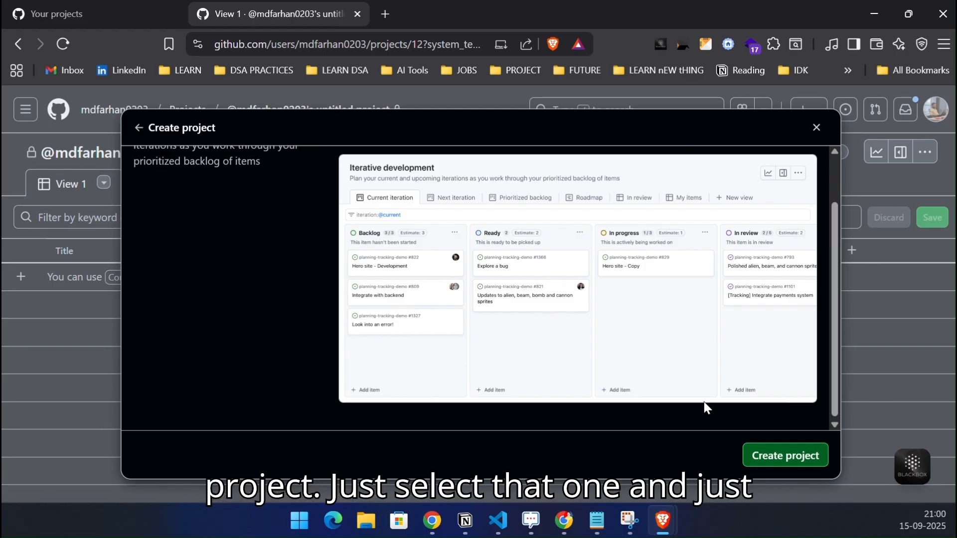
click(779, 463)
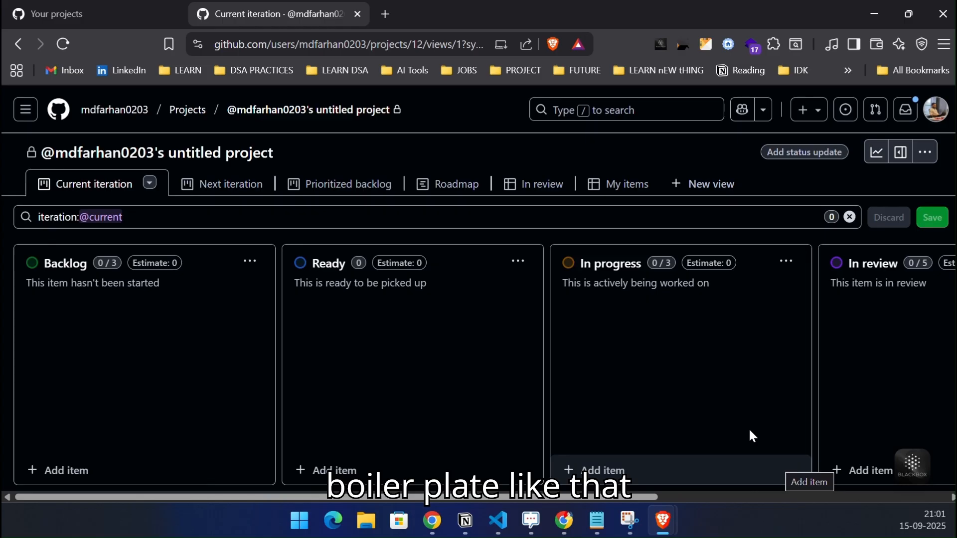
scroll(412, 305, right, 5)
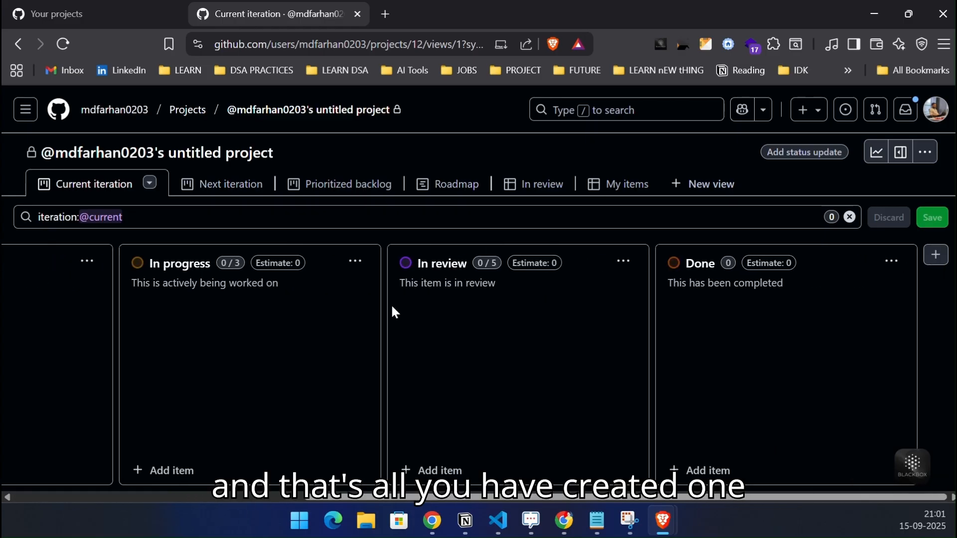
scroll(391, 313, left, 5)
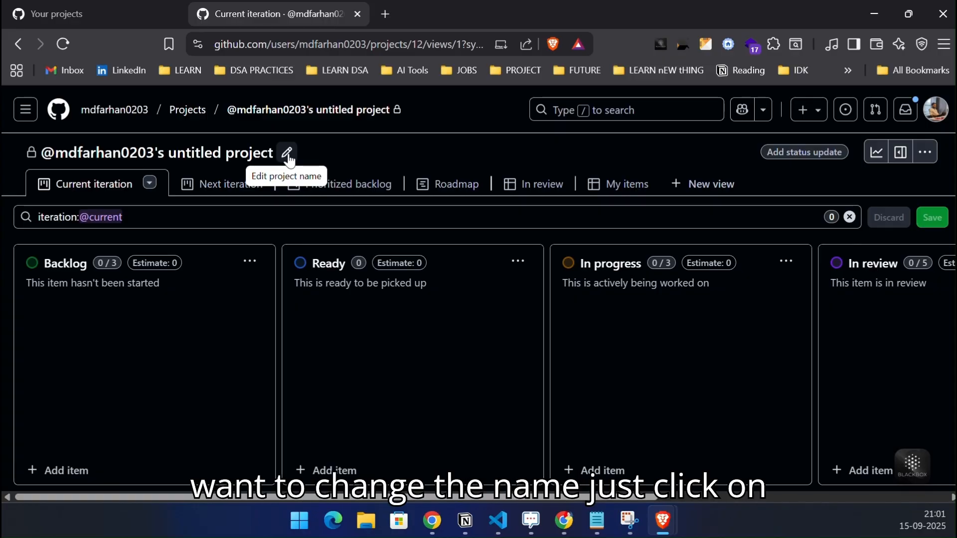
click(288, 154)
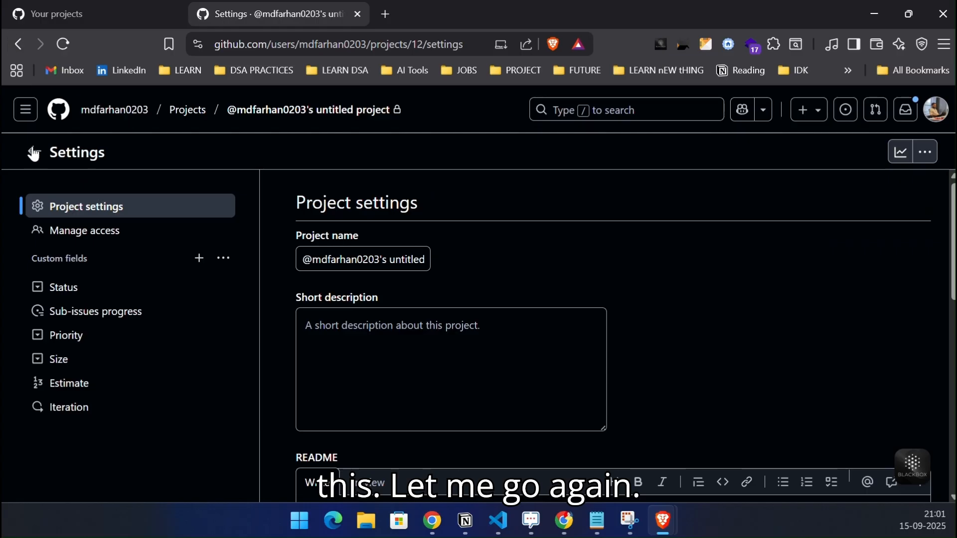
click(18, 44)
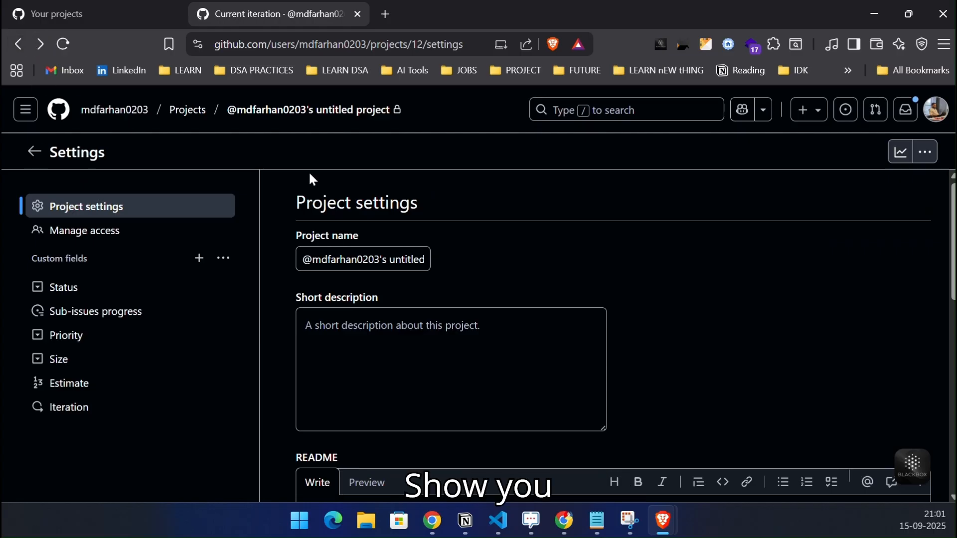
click(17, 47)
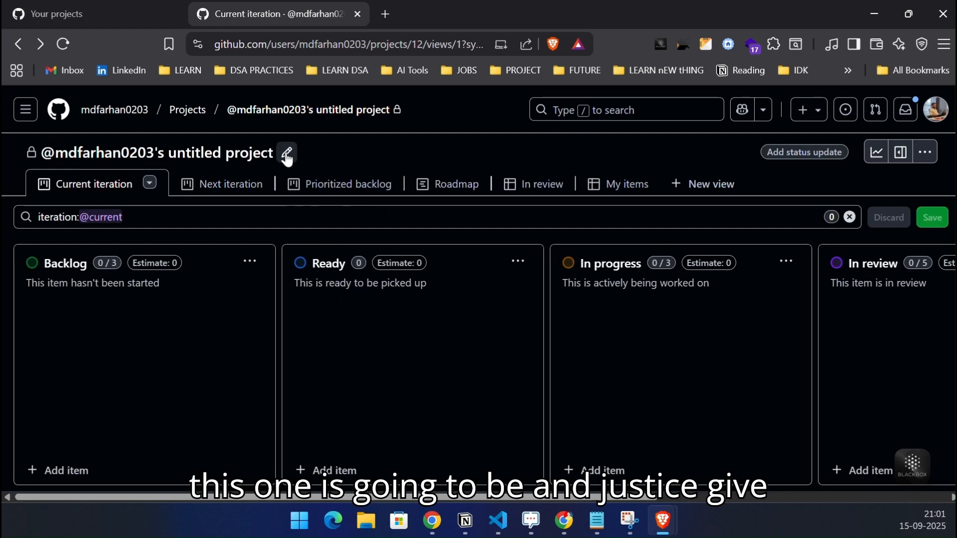
Open the project's settings for its name and change the project name to "android Project"
click(287, 156)
triple_click(366, 256)
key(BackSpace)
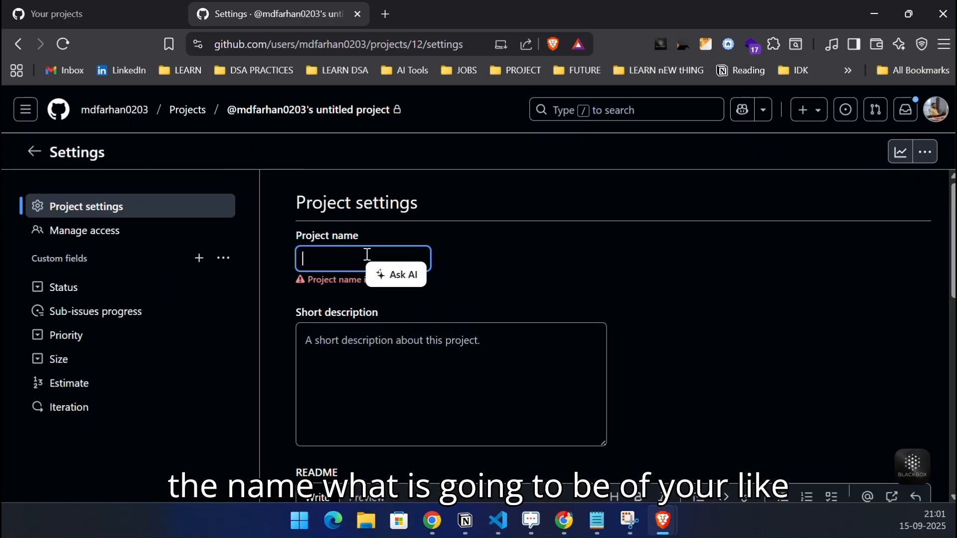
text(andr)
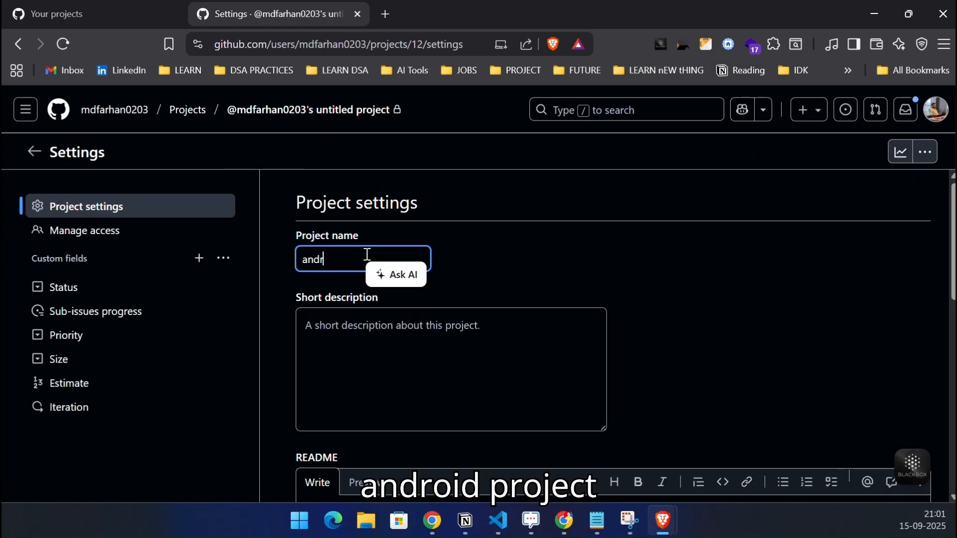
text(oid Pro)
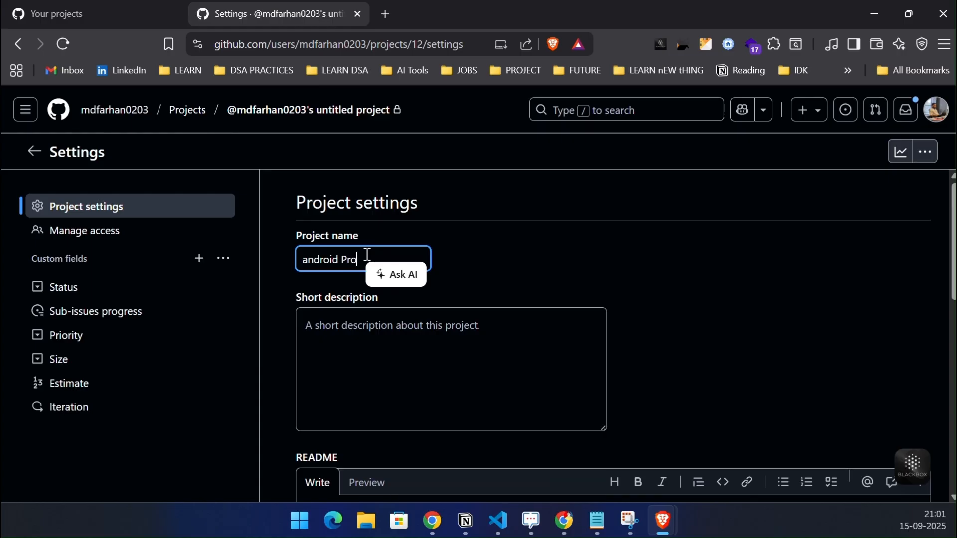
text(ject)
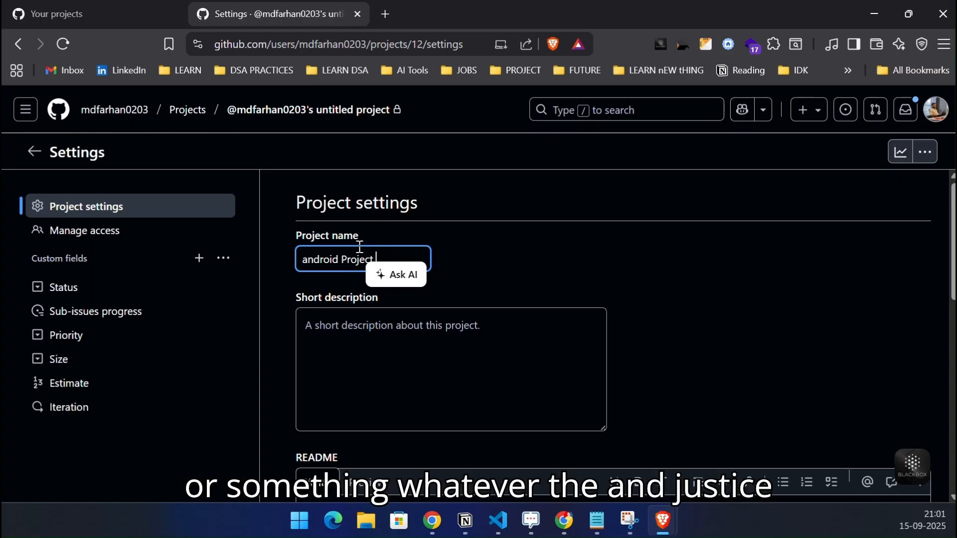
Set the short description to "Testing Android" and save the project settings before returning to the project board
click(341, 335)
text(Test)
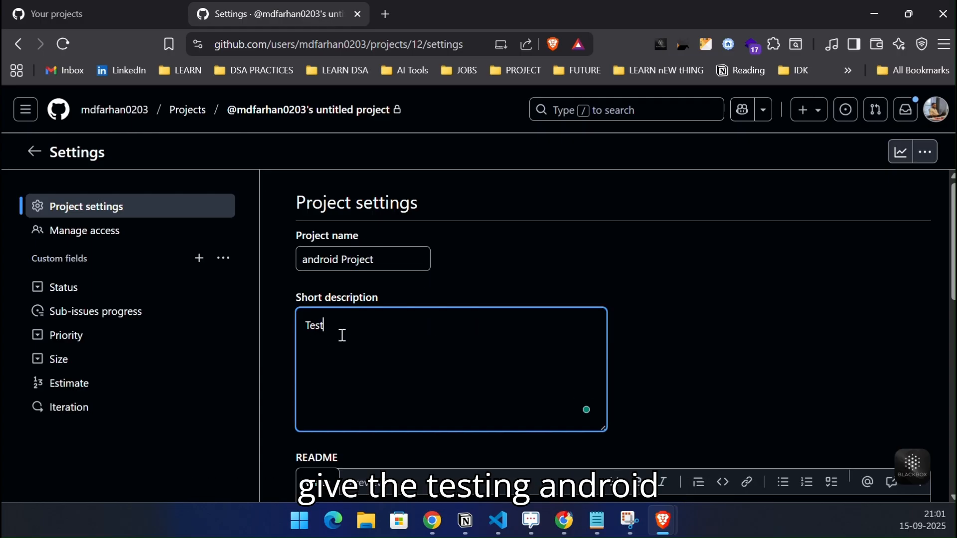
text(ing Androind)
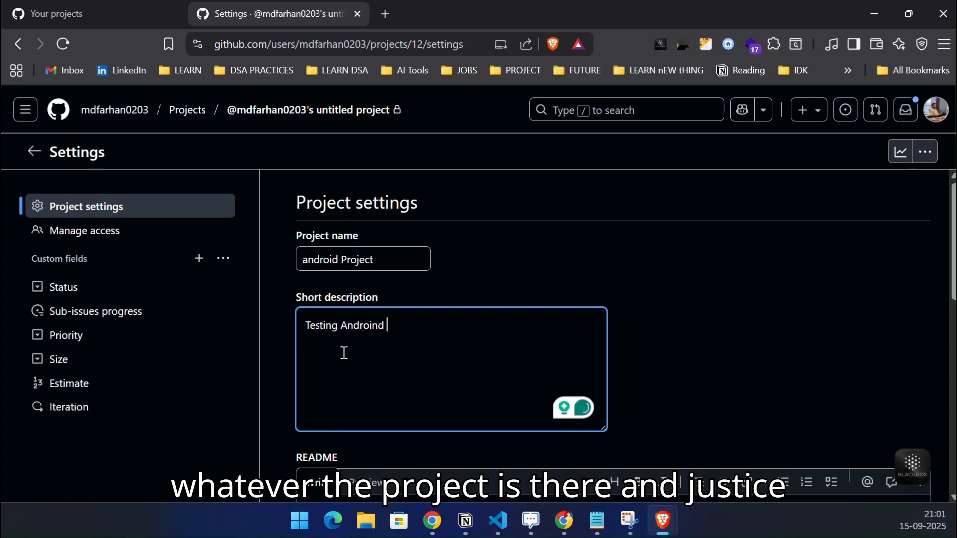
mouse_move(361, 327)
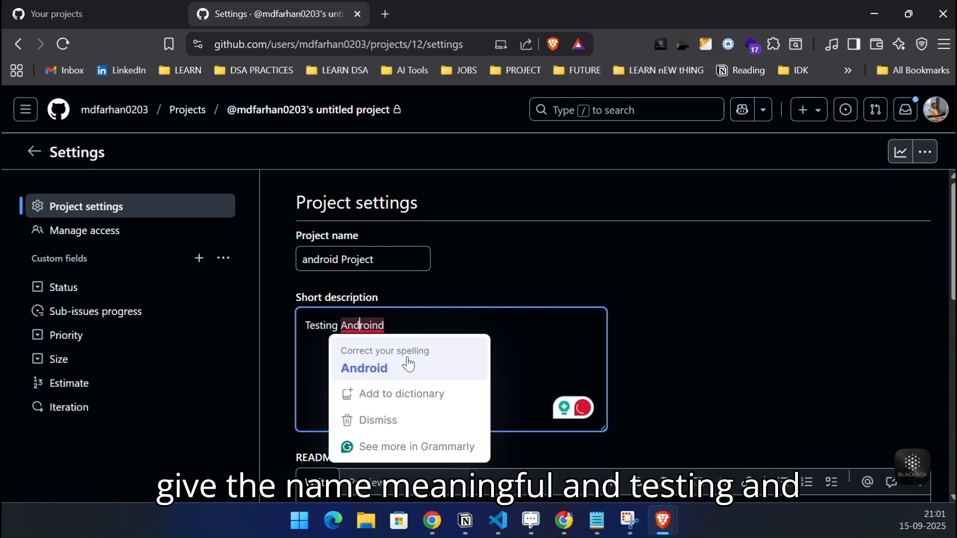
click(406, 363)
scroll(433, 348, down, 5)
click(331, 357)
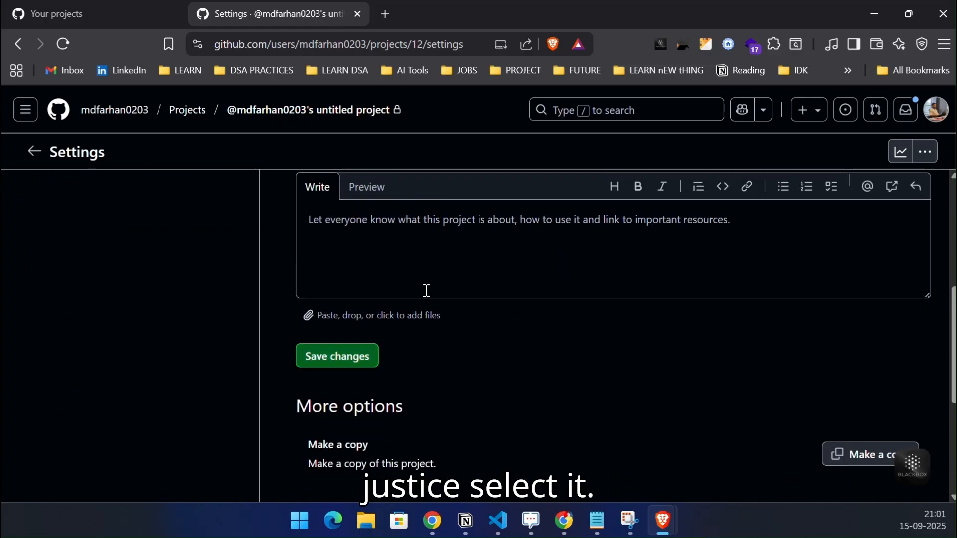
scroll(425, 291, up, 5)
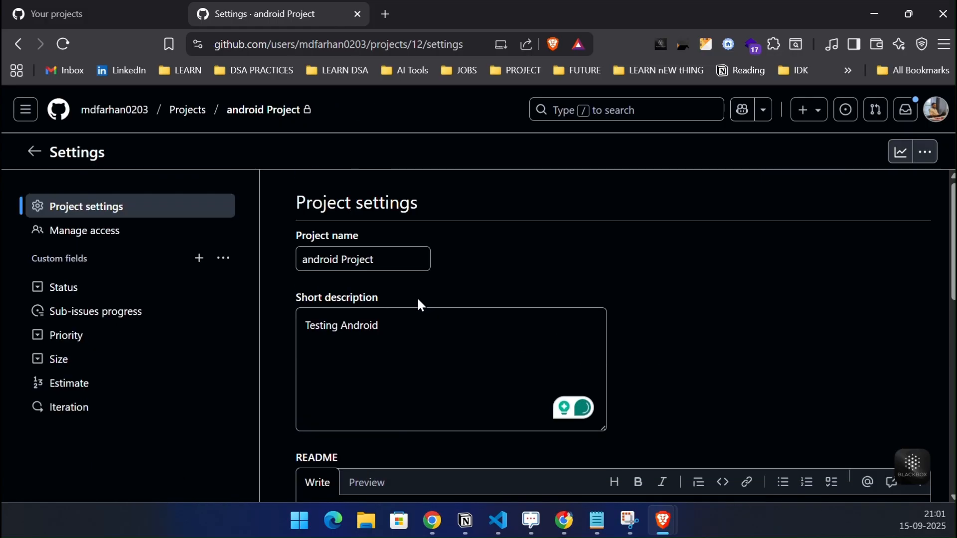
click(267, 110)
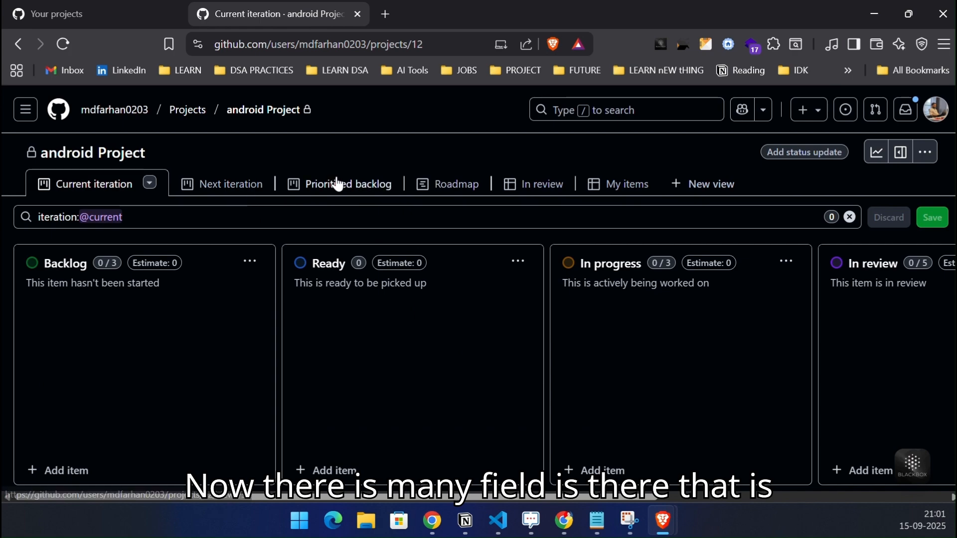
Delete the Prioritized backlog view from the project and confirm the deletion
click(348, 185)
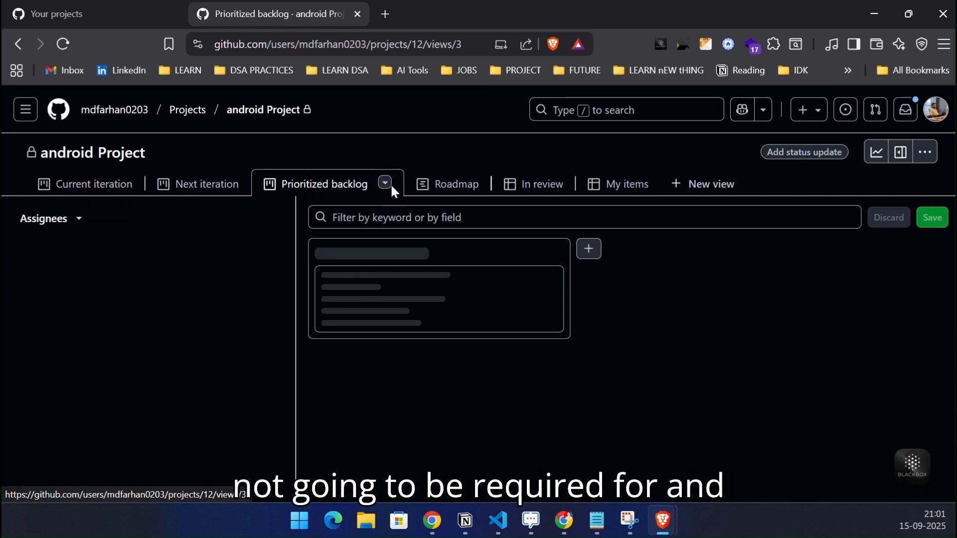
click(387, 184)
scroll(494, 448, down, 1)
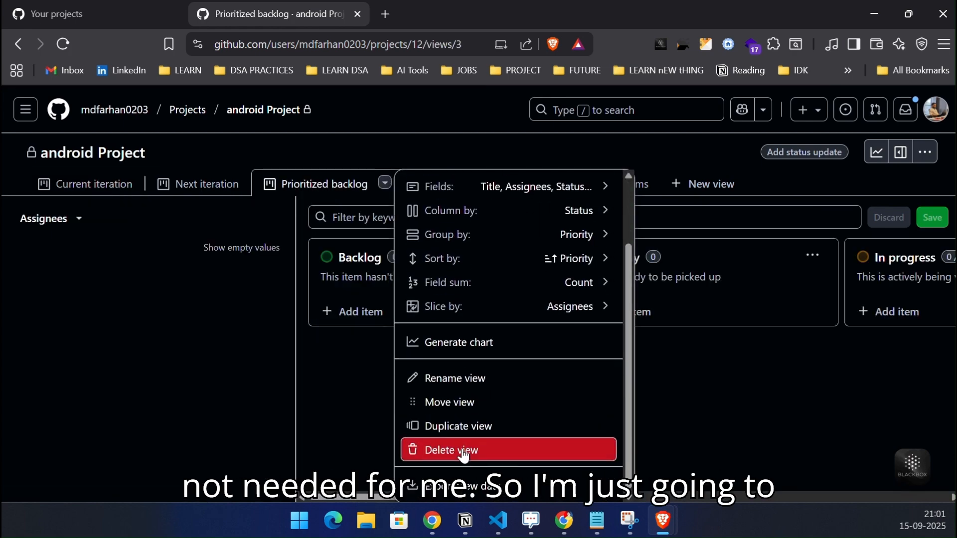
click(467, 458)
click(562, 325)
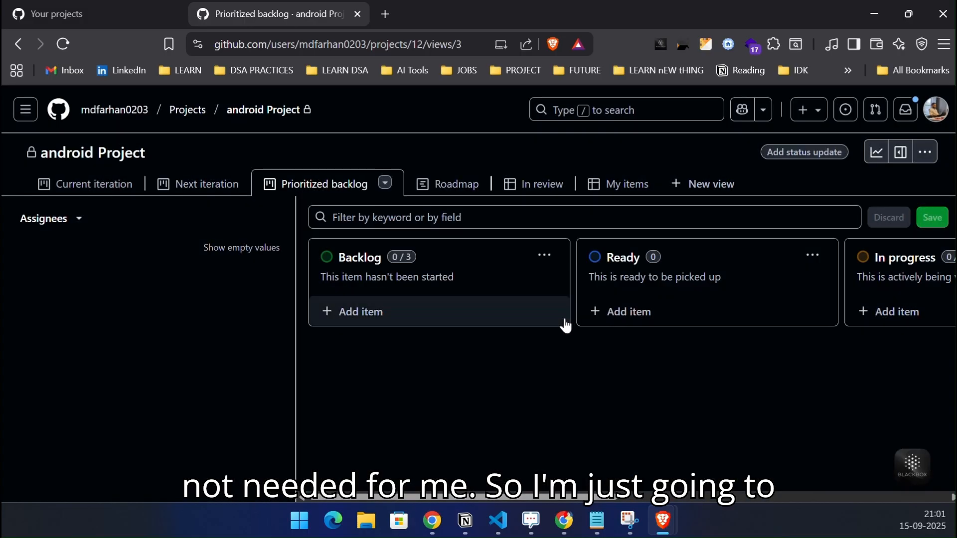
Delete the In review view from the project and confirm the deletion
click(426, 194)
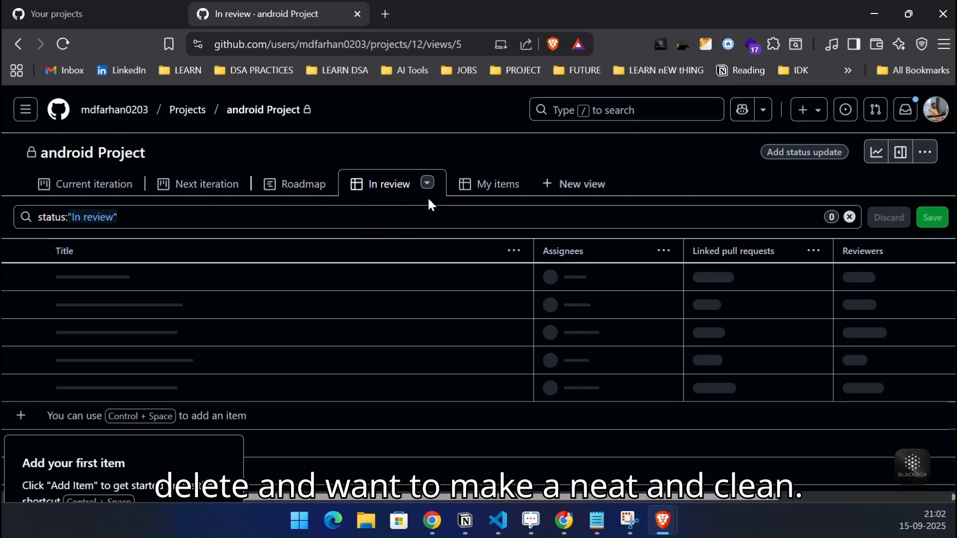
click(431, 188)
scroll(498, 449, down, 1)
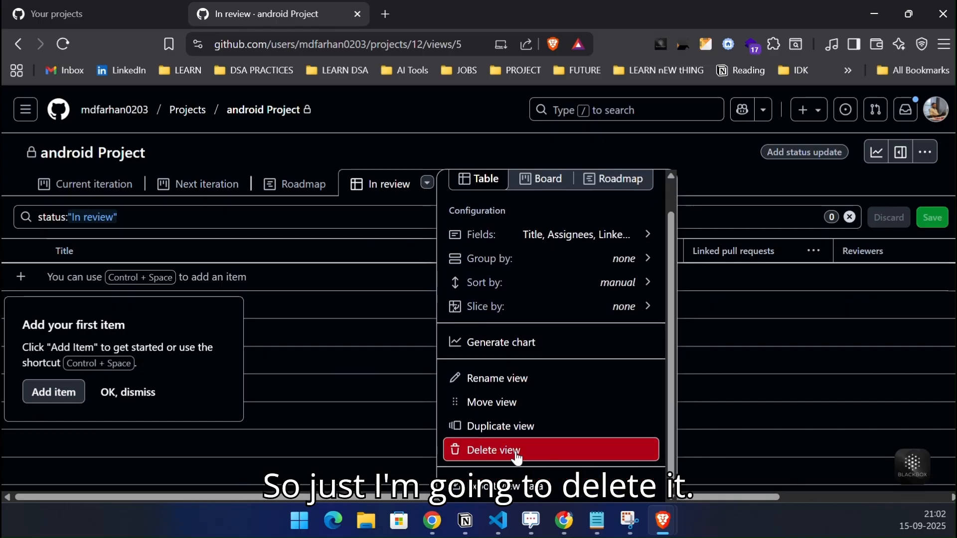
click(494, 448)
click(564, 325)
Delete the Roadmap view from the project and confirm the deletion
click(478, 185)
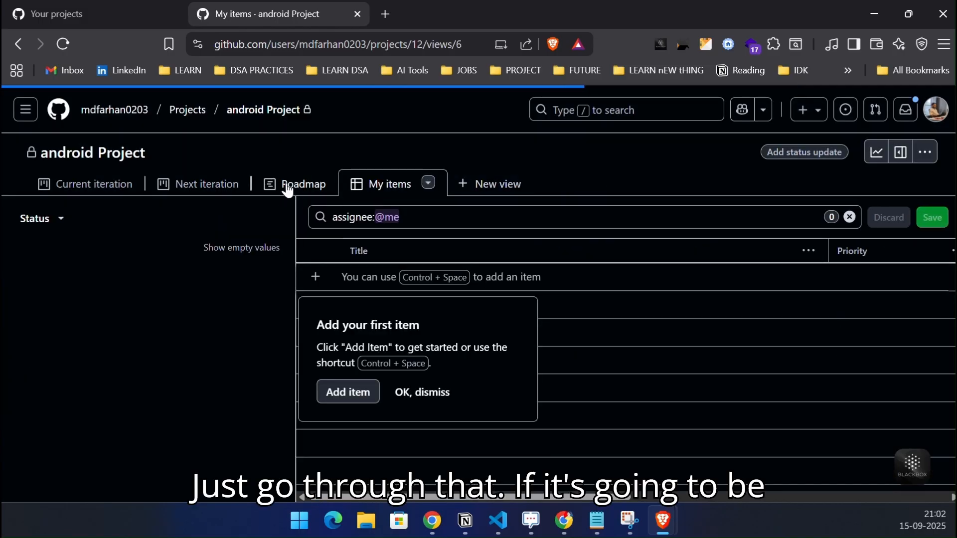
click(296, 184)
click(342, 182)
scroll(457, 436, down, 3)
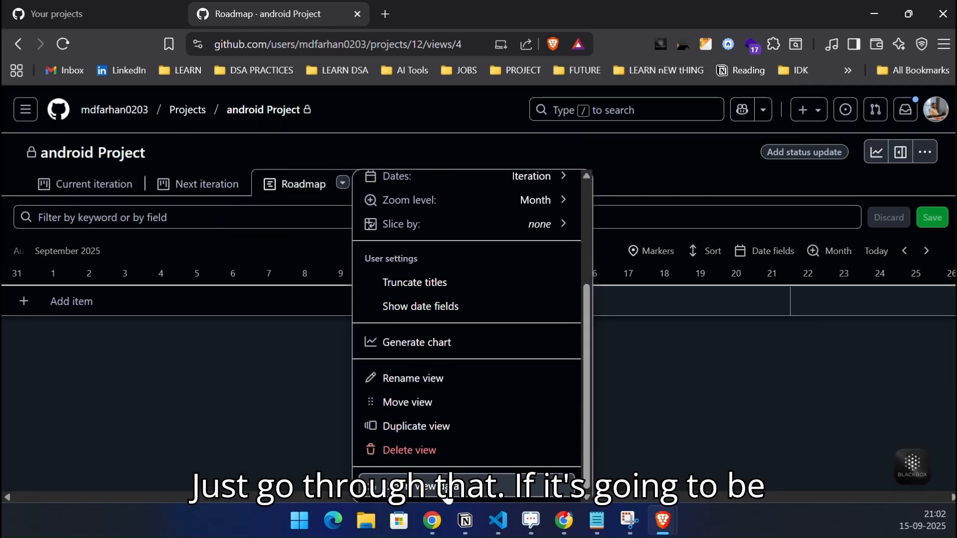
click(421, 451)
click(564, 326)
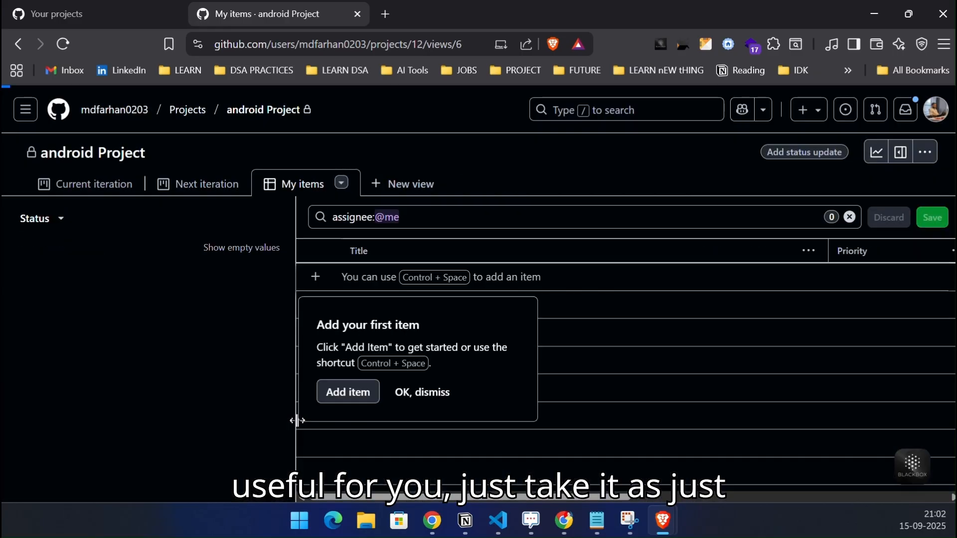
Look through the remaining My items, Next iteration and Current iteration views of the project
click(230, 194)
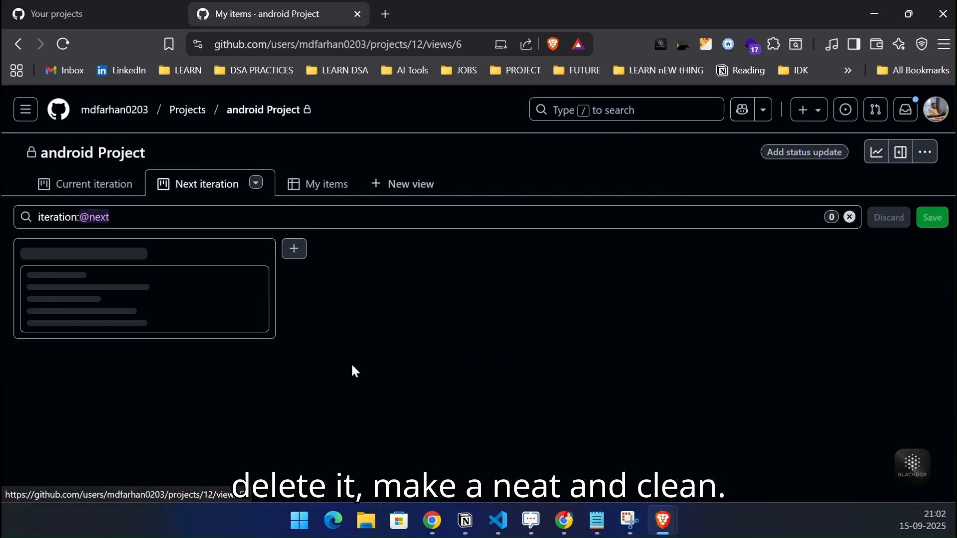
click(327, 192)
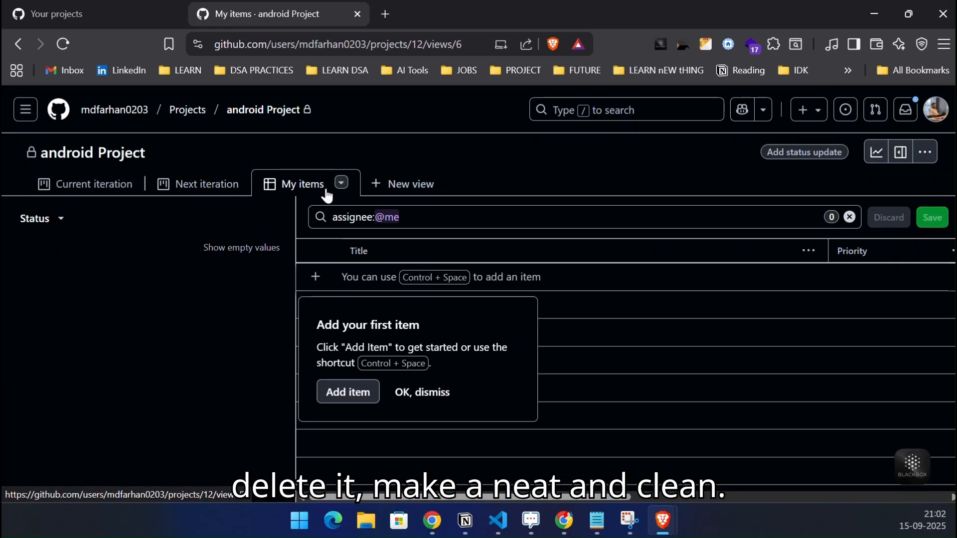
click(362, 401)
click(205, 187)
click(120, 189)
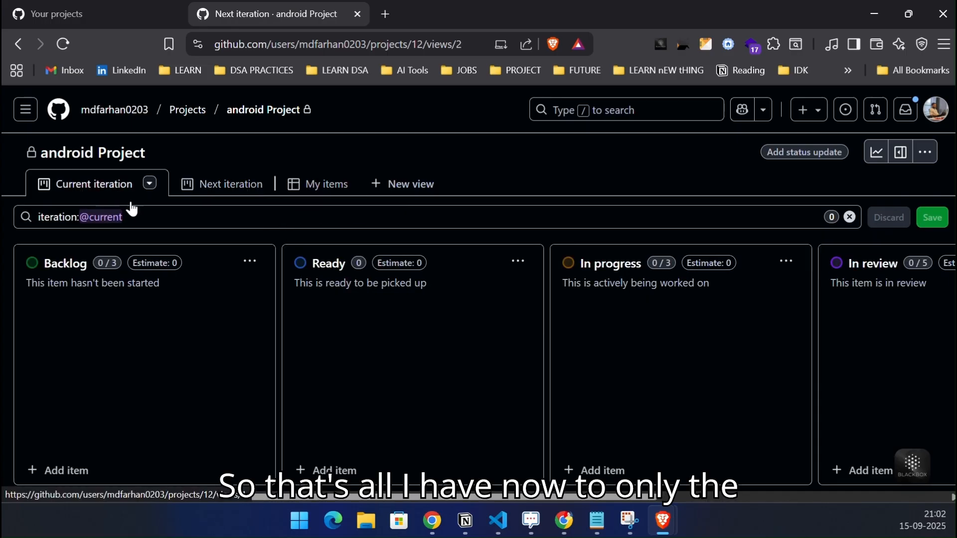
click(220, 191)
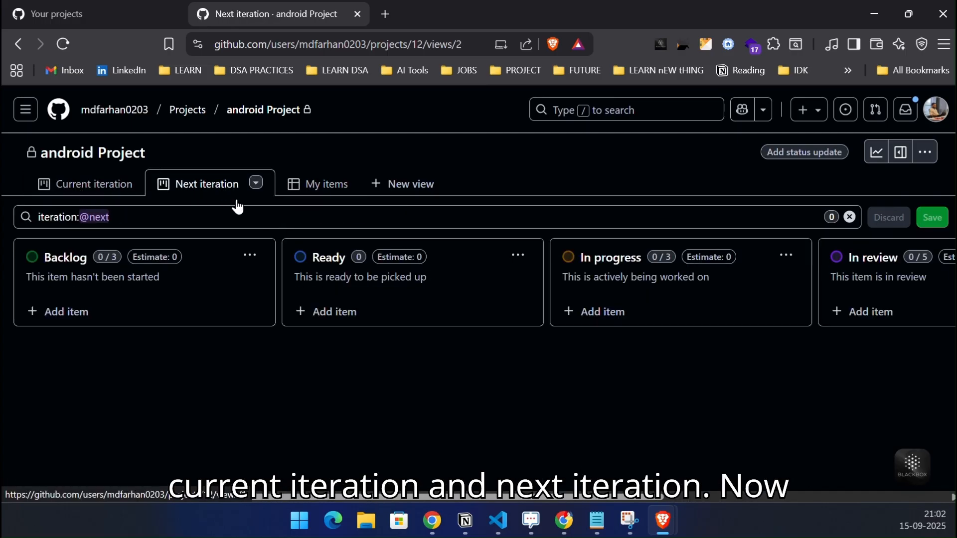
click(85, 190)
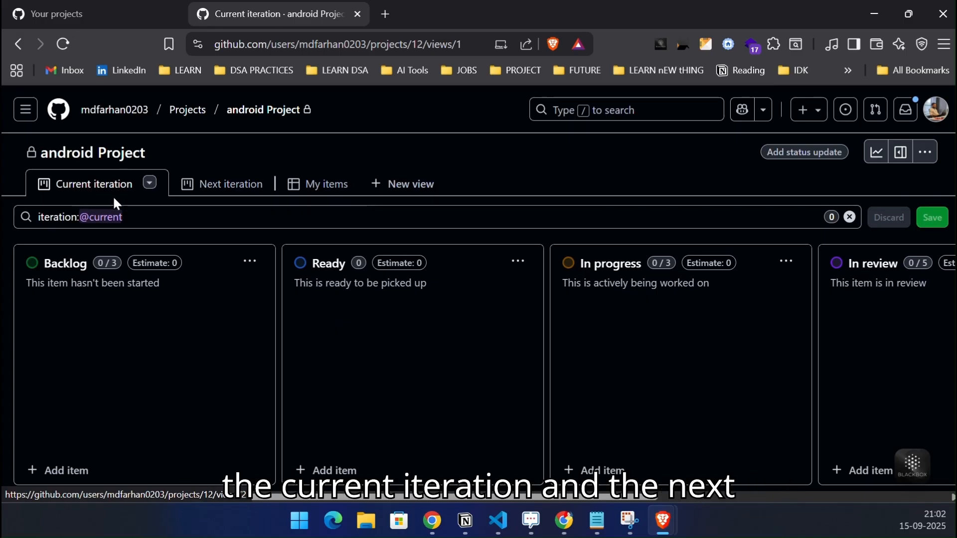
Open the Iteration field in the project settings and highlight the duration of Iteration 1
click(925, 158)
click(853, 231)
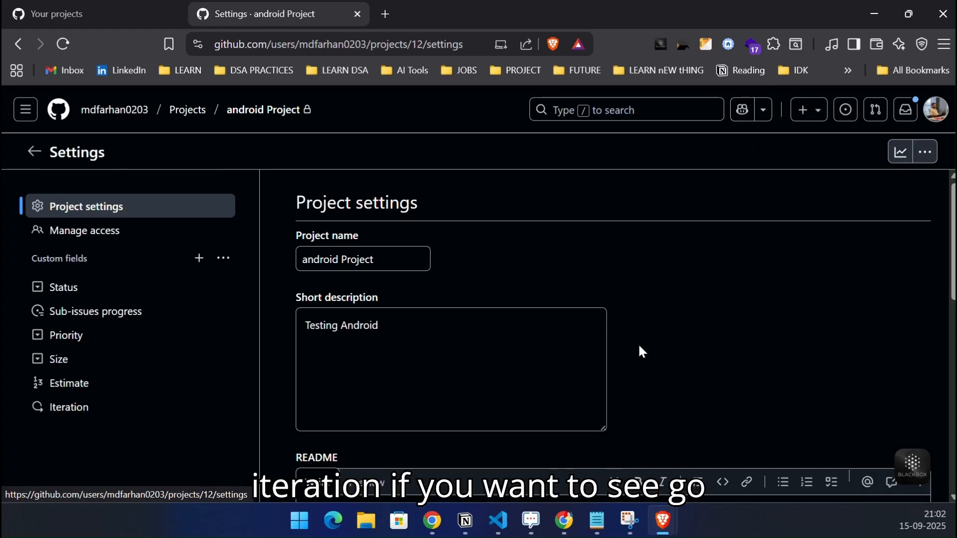
click(120, 413)
scroll(523, 329, down, 3)
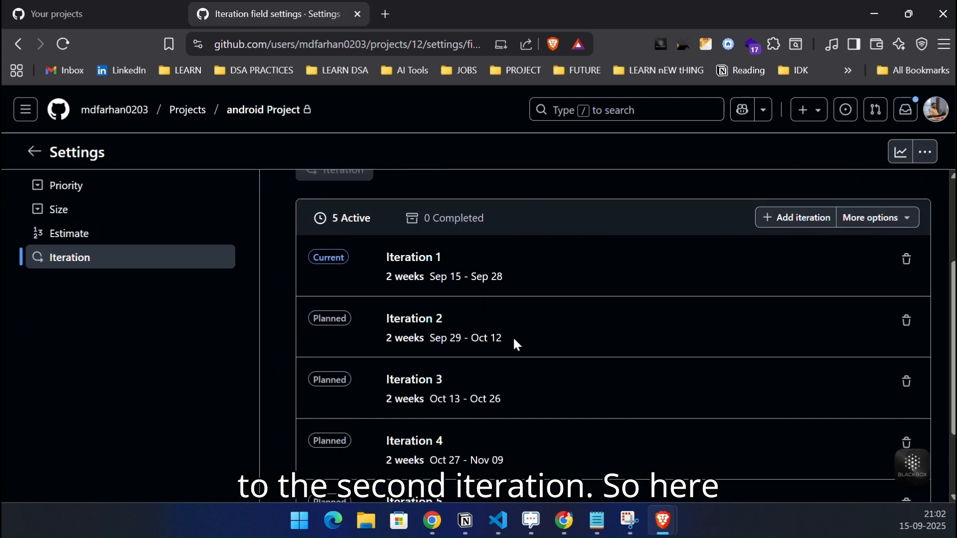
drag(385, 277, 440, 280)
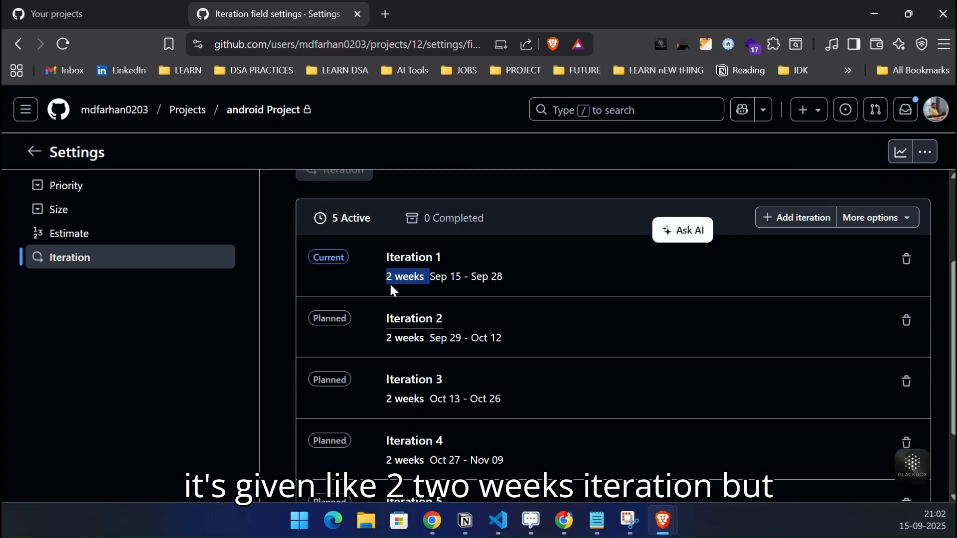
Add an iteration starting Nov 24 with a custom duration of 1 week to the Iteration field
scroll(533, 349, up, 1)
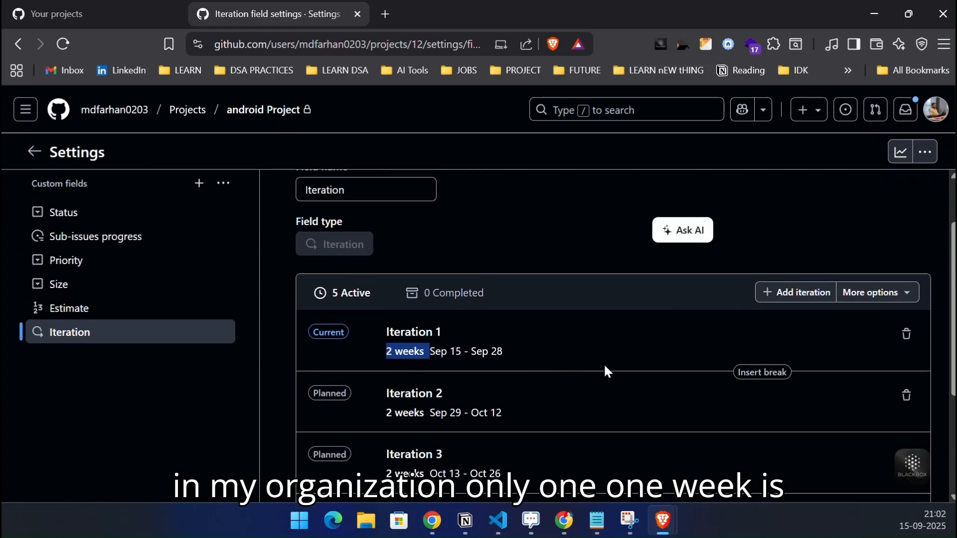
click(877, 301)
double_click(706, 397)
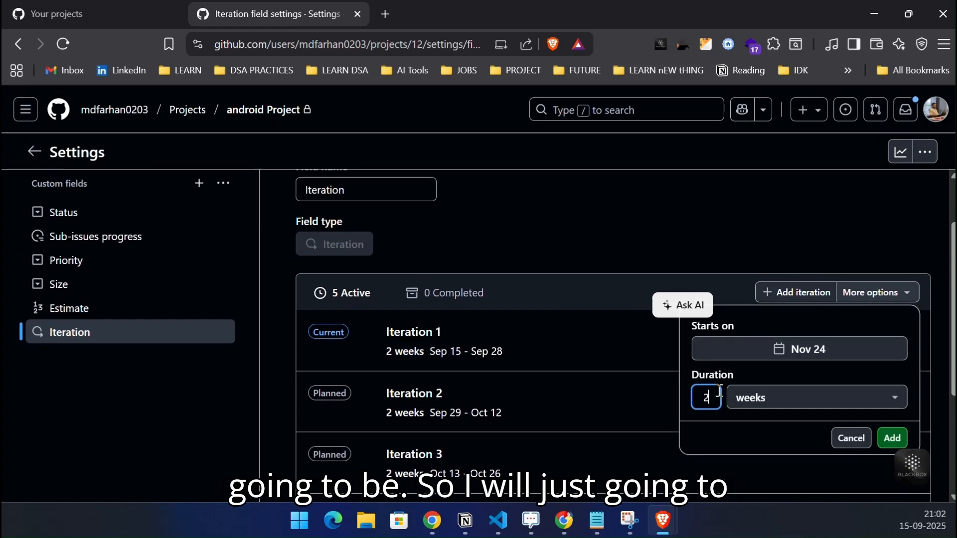
key(BackSpace)
text(1)
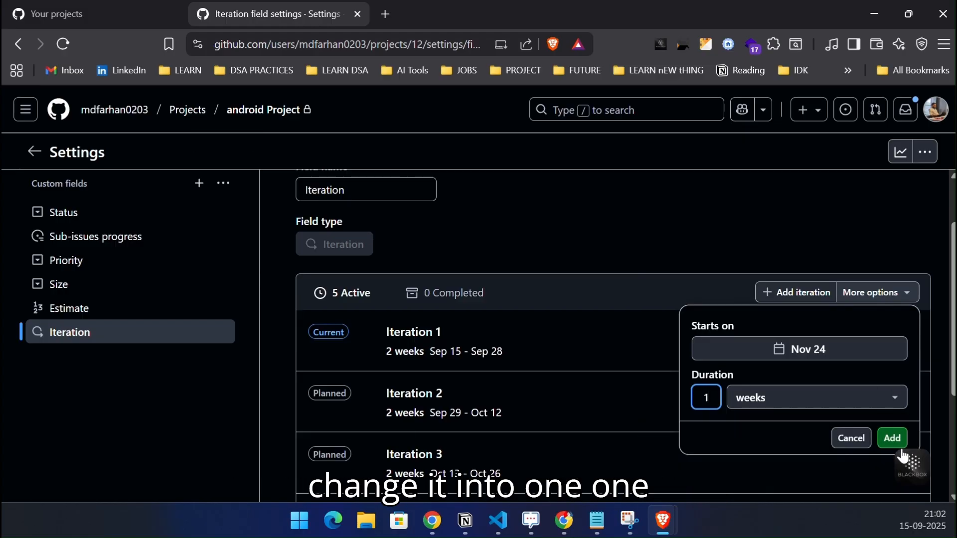
click(892, 438)
scroll(712, 348, down, 1)
scroll(605, 376, up, 3)
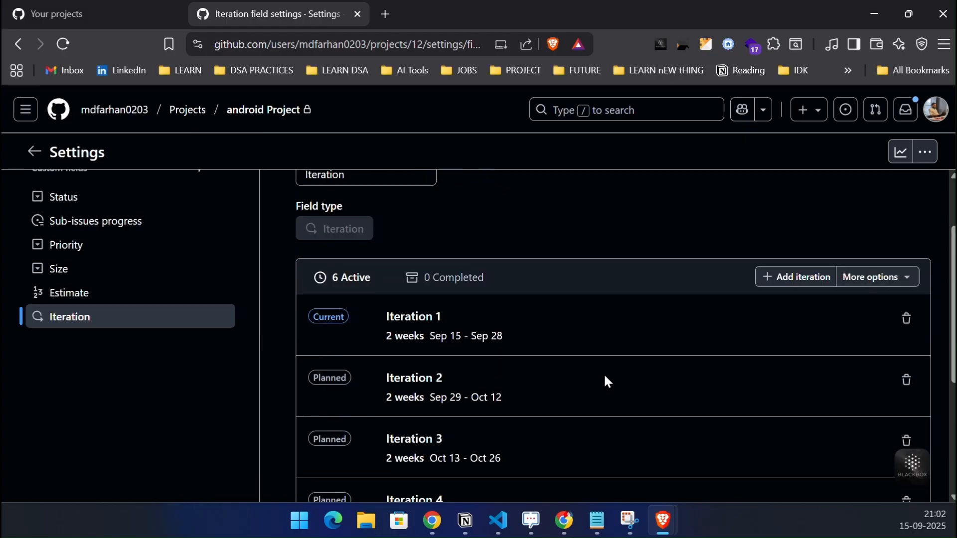
scroll(604, 376, down, 3)
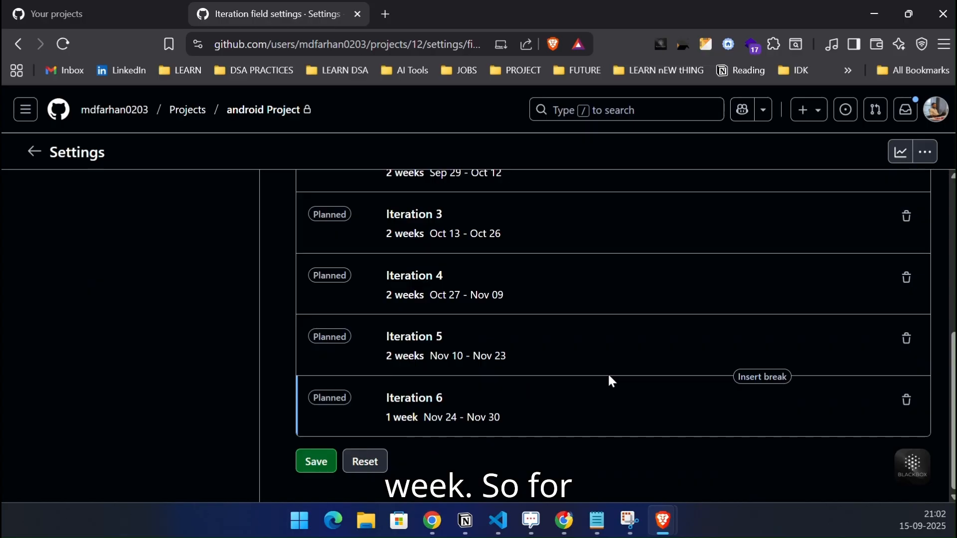
Remove all iterations, from Iteration 1 through Iteration 6, from the Iteration field
scroll(612, 378, up, 1)
scroll(615, 379, up, 3)
click(906, 241)
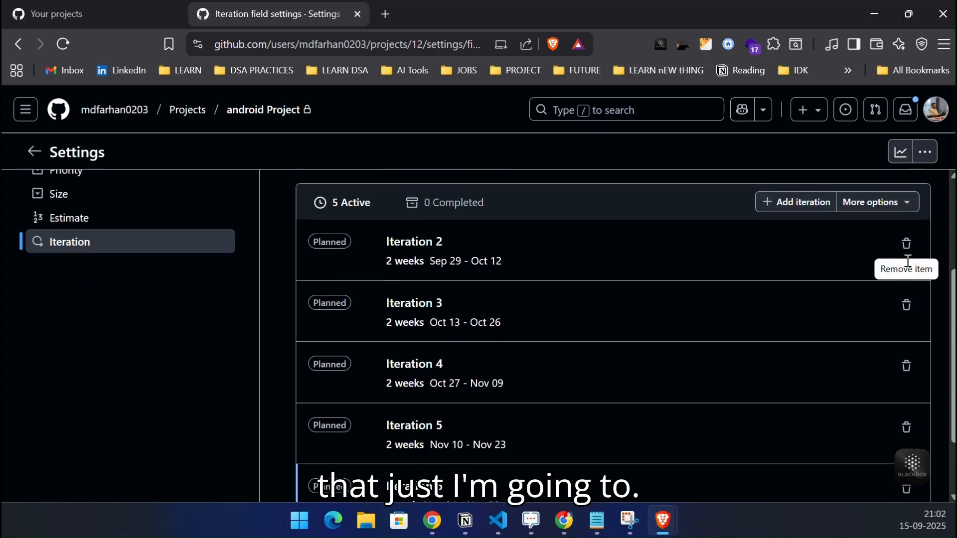
click(905, 241)
click(906, 242)
click(908, 236)
click(943, 291)
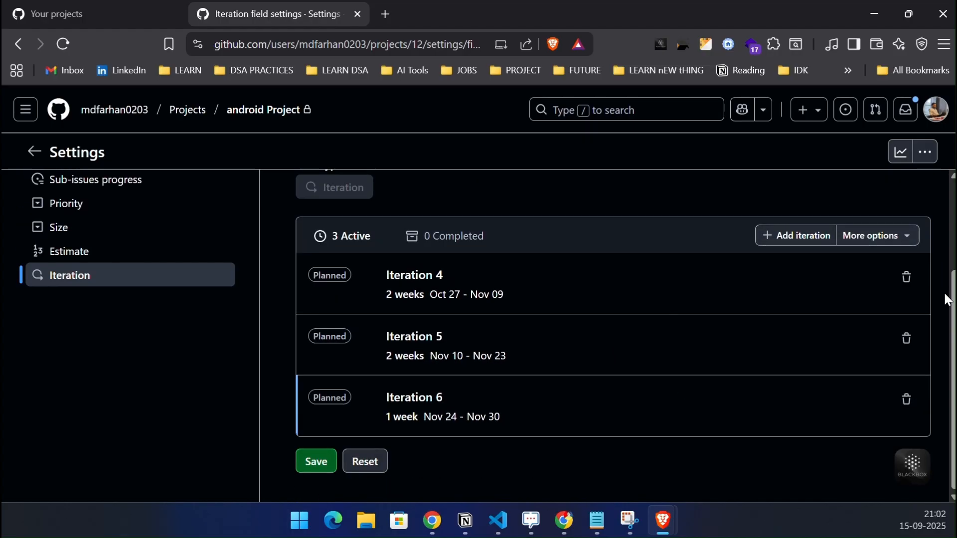
click(906, 277)
click(905, 338)
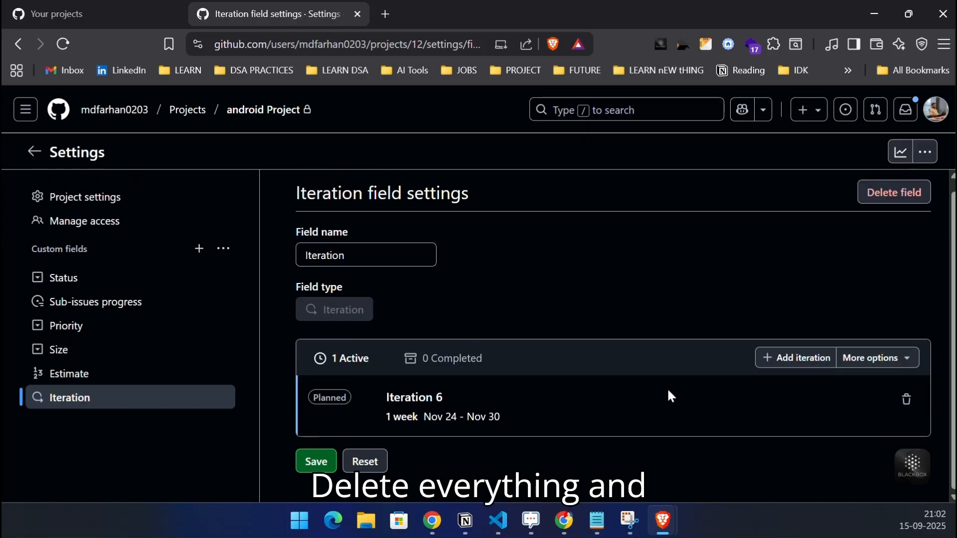
click(905, 400)
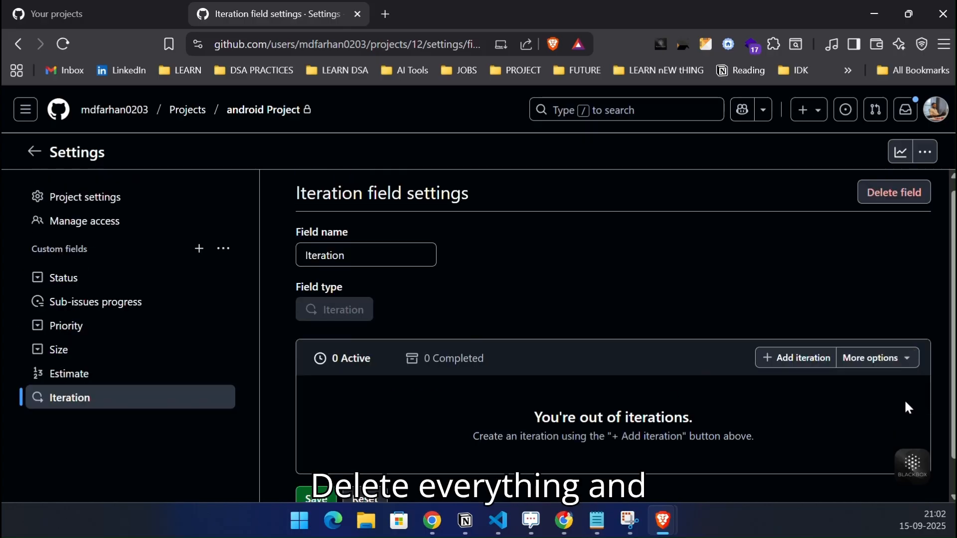
Add five consecutive one-week iterations to the emptied Iteration field, covering Sep 15 to Oct 19
click(809, 369)
click(803, 357)
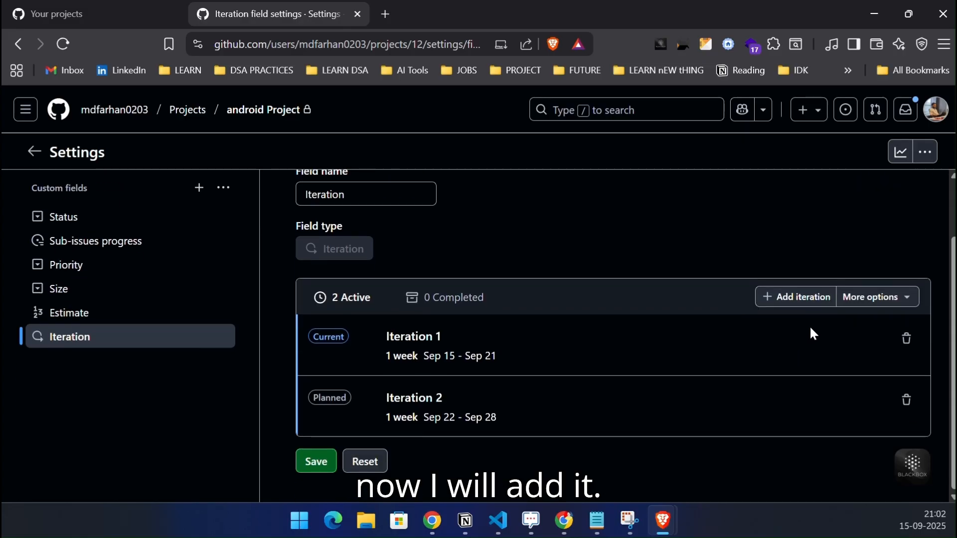
click(796, 297)
click(793, 236)
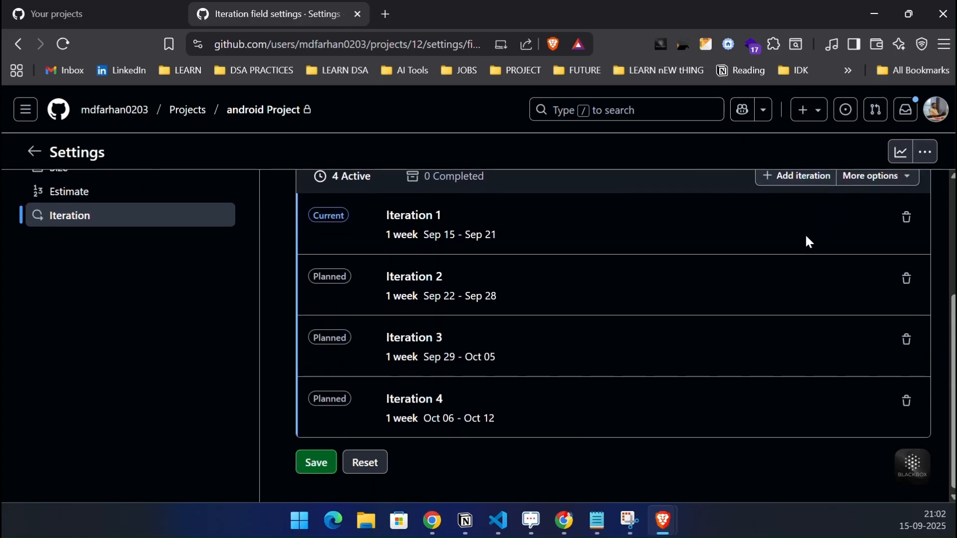
click(797, 178)
scroll(773, 337, up, 3)
scroll(538, 414, down, 3)
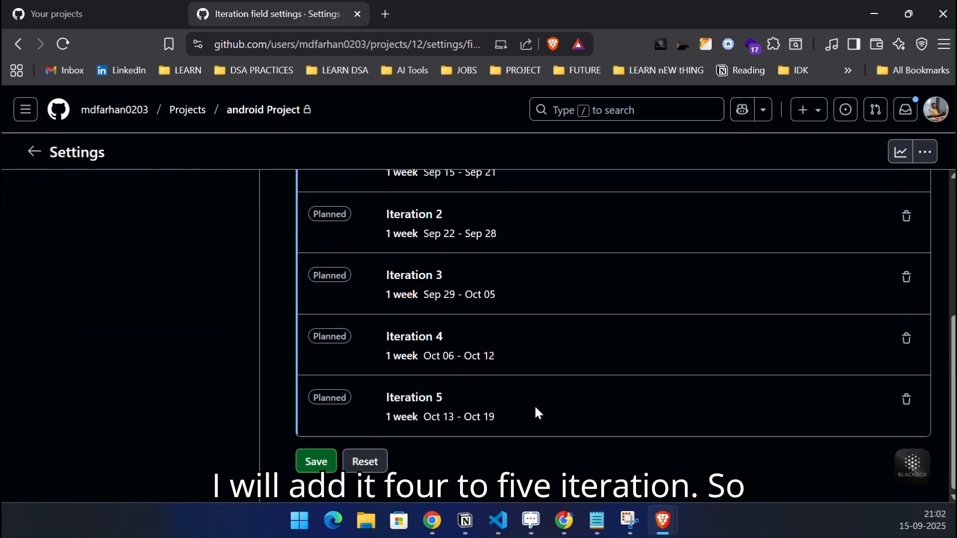
Review the new iteration dates, then save the Iteration field and confirm deleting the five old iterations
scroll(453, 348, up, 3)
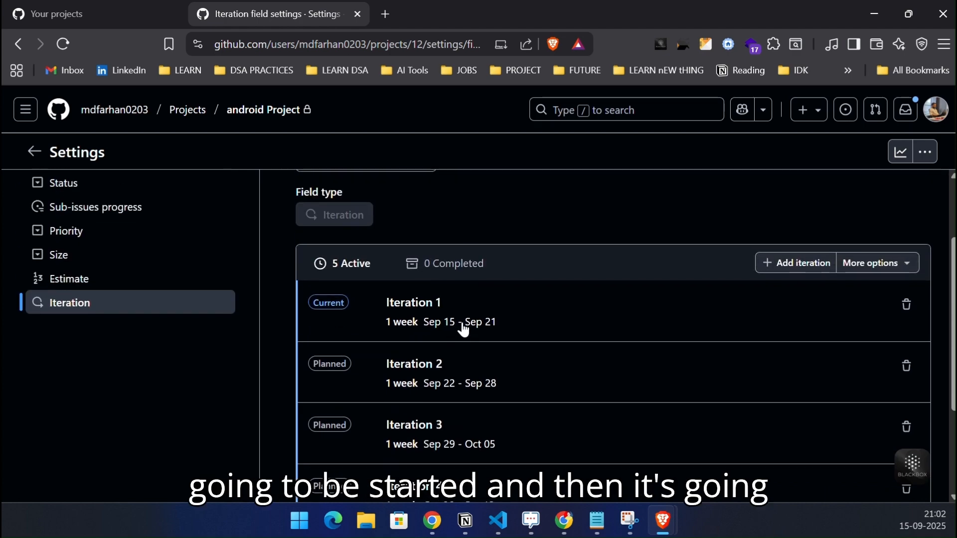
click(461, 322)
click(925, 204)
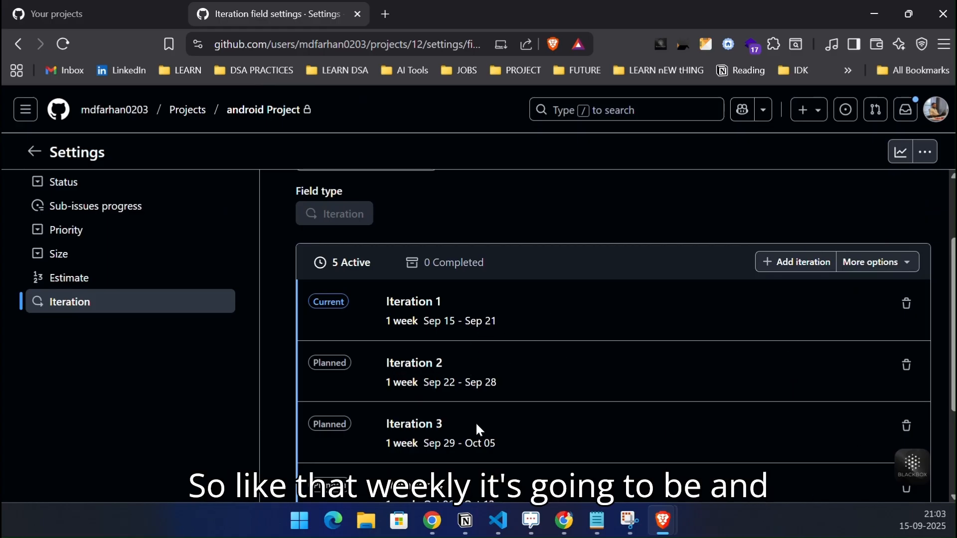
scroll(479, 429, down, 1)
scroll(480, 429, down, 1)
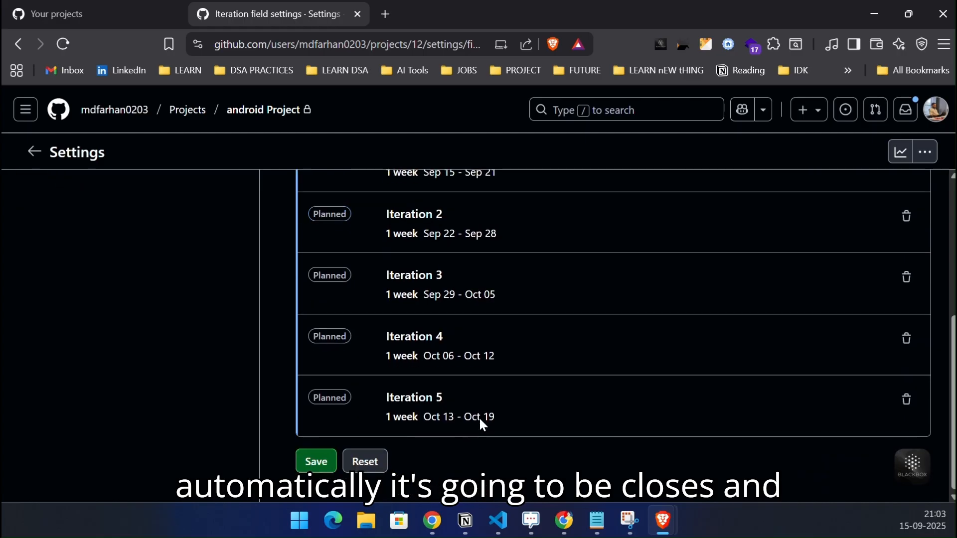
click(309, 468)
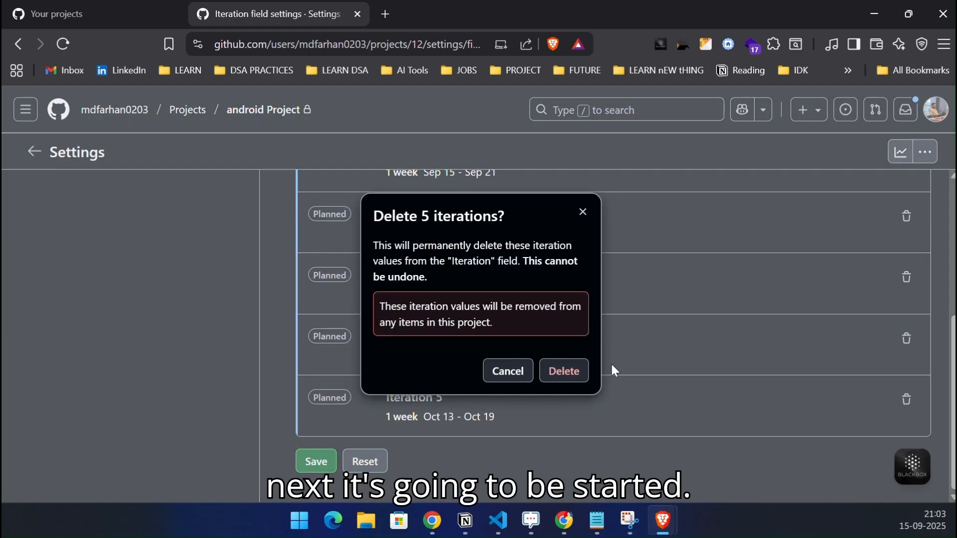
click(561, 369)
scroll(479, 396, up, 3)
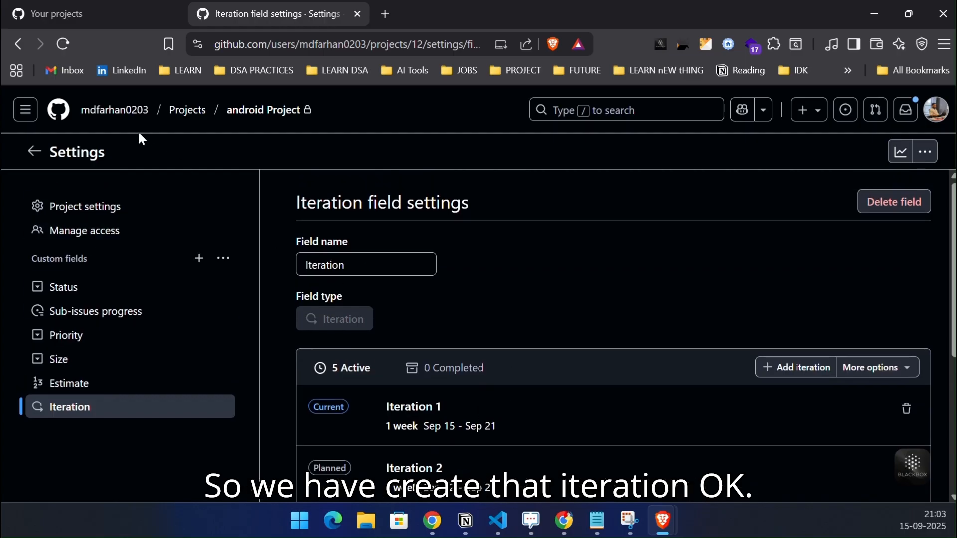
Return to the android Project board and compare its Current iteration and Next iteration views
click(249, 112)
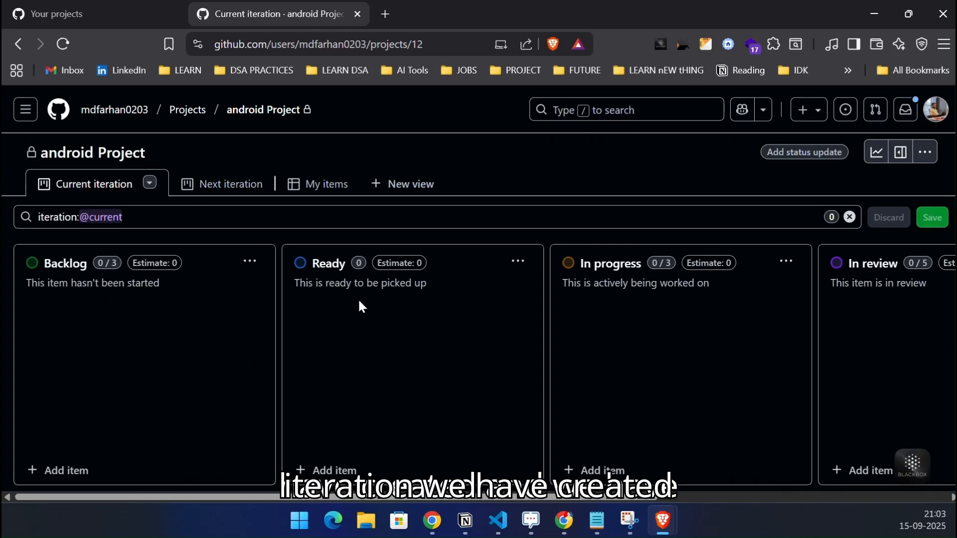
click(225, 185)
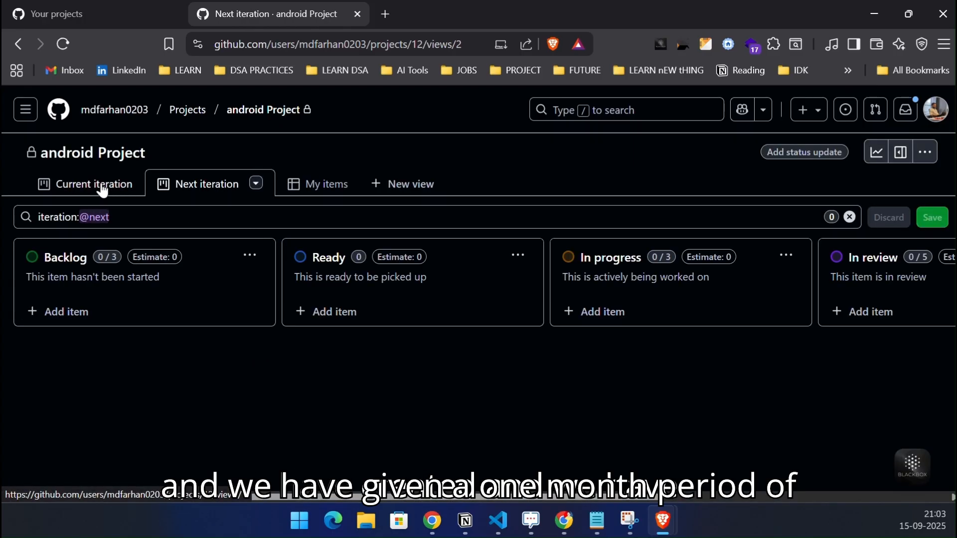
click(103, 191)
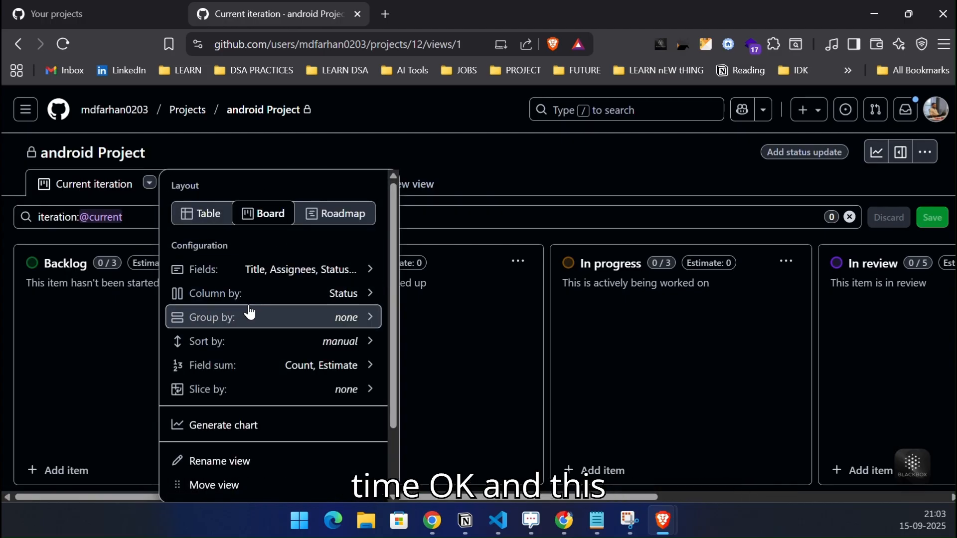
click(139, 358)
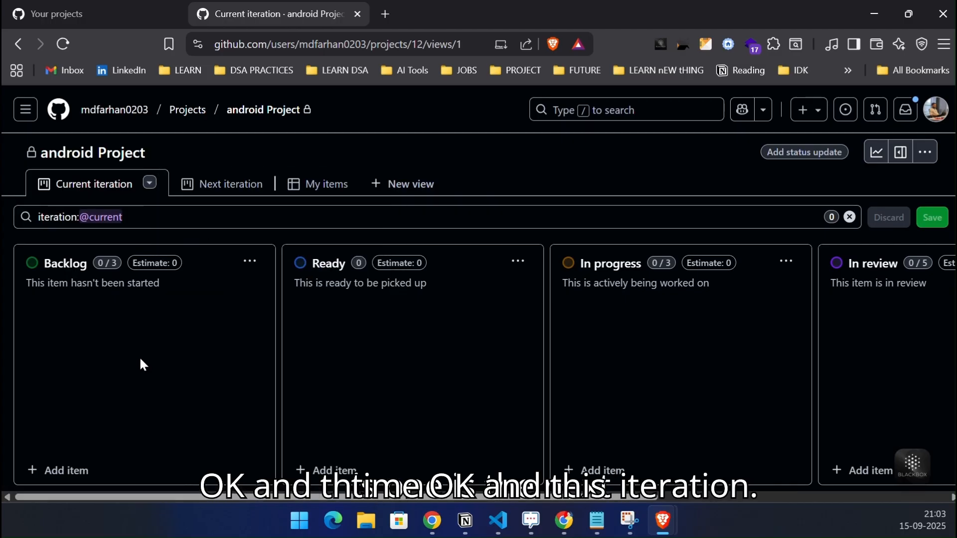
click(218, 192)
click(88, 186)
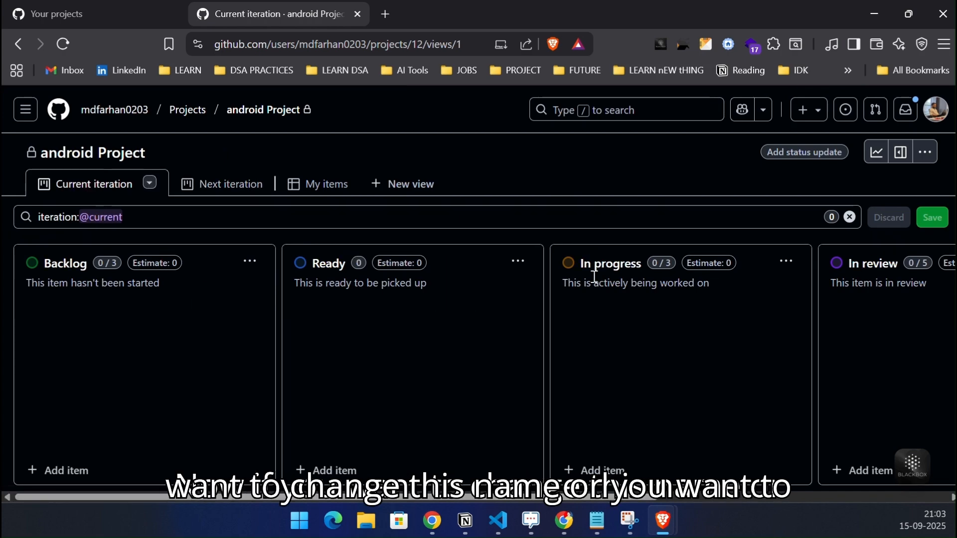
Inspect the column options available at the end of the Current iteration board
scroll(367, 273, right, 8)
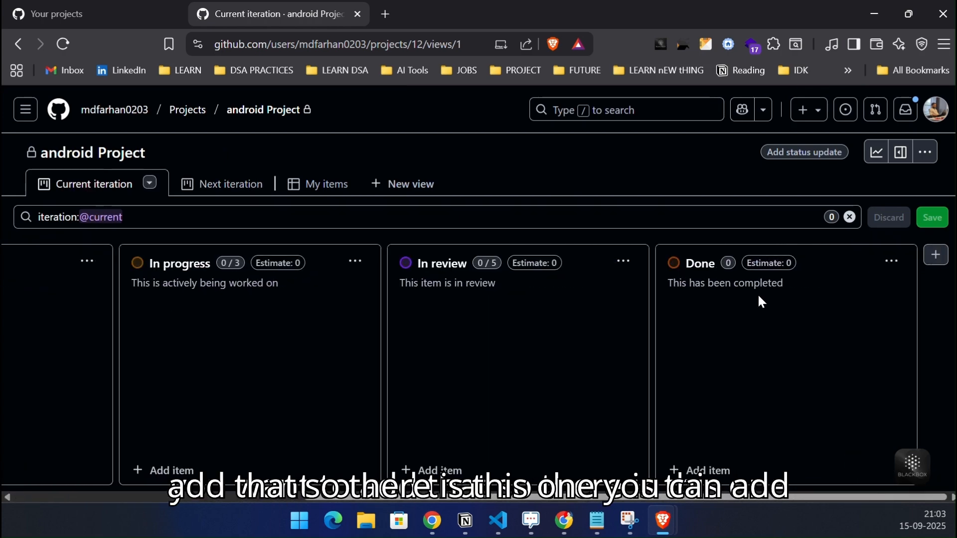
click(937, 257)
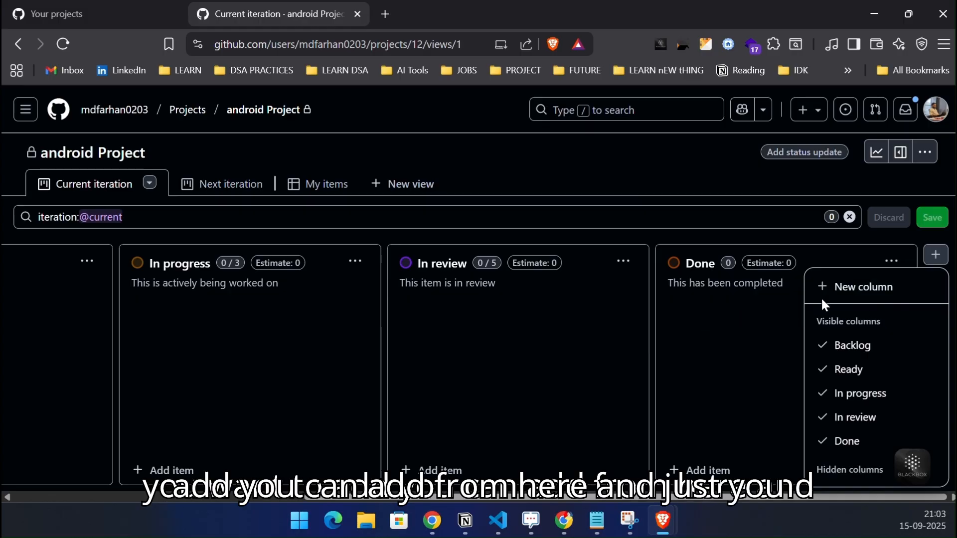
click(720, 312)
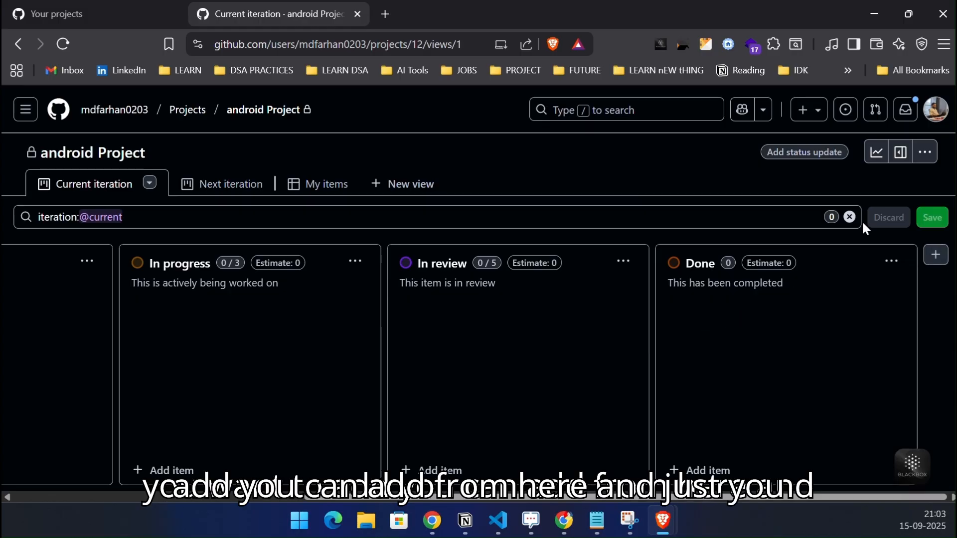
Open the project settings and bring up the options of the Status field
click(927, 154)
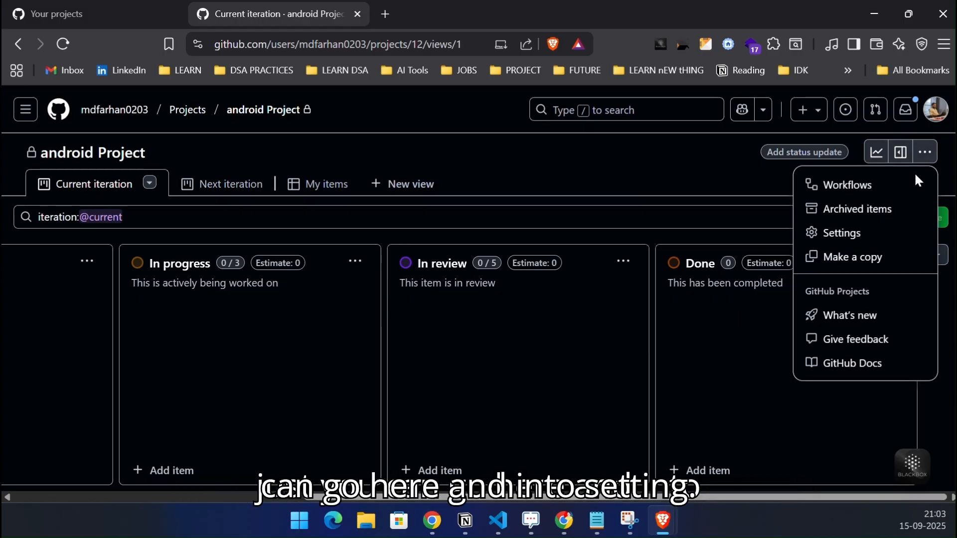
click(855, 234)
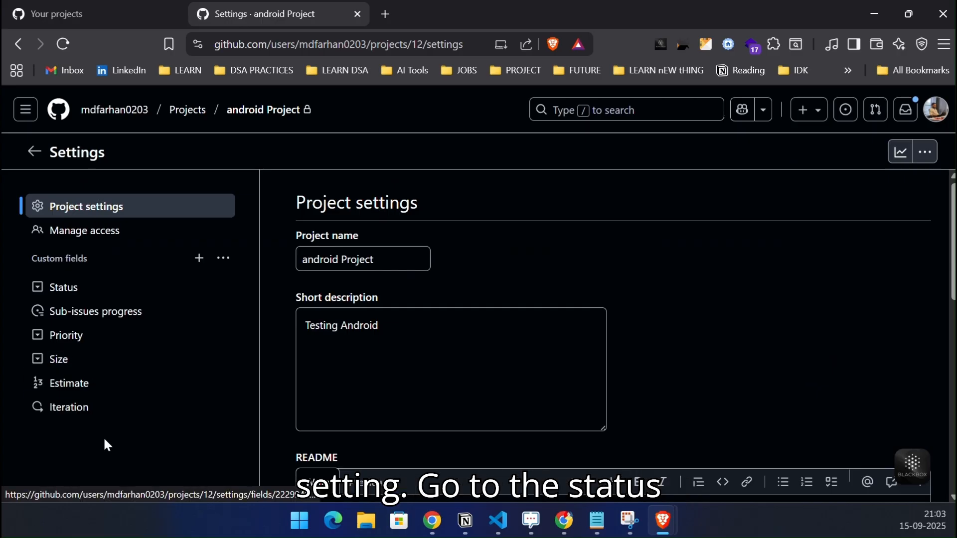
click(131, 296)
scroll(463, 382, down, 5)
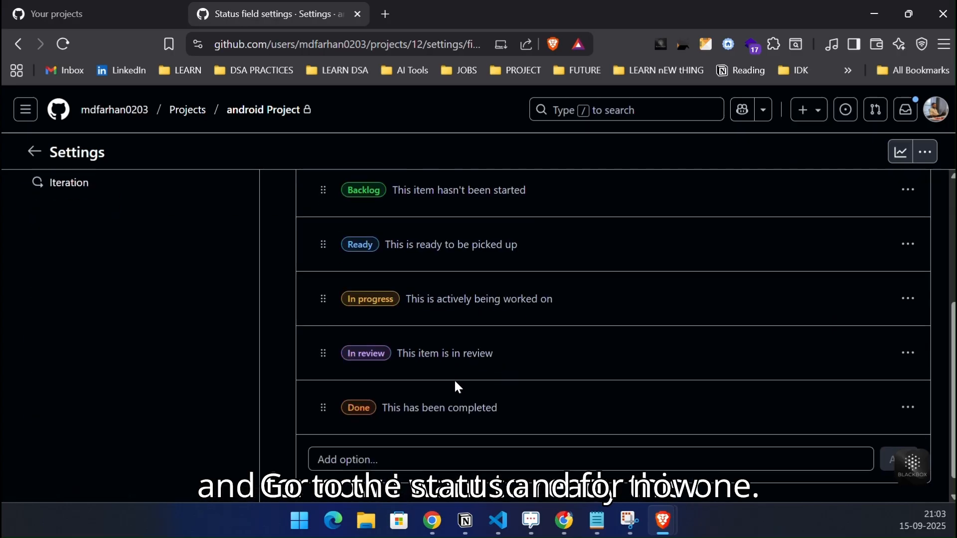
scroll(573, 369, up, 1)
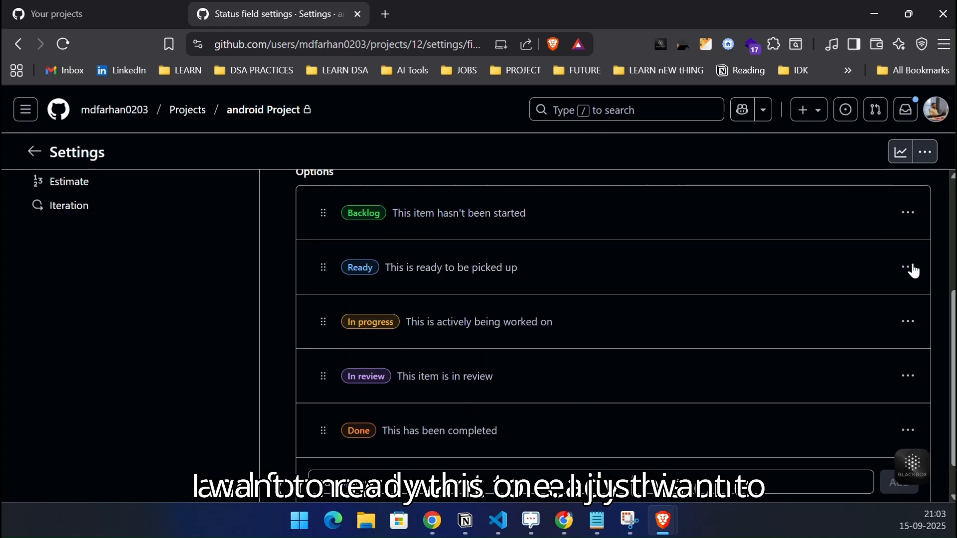
Rename the Ready status option to "To Do" and save it
click(913, 270)
click(828, 300)
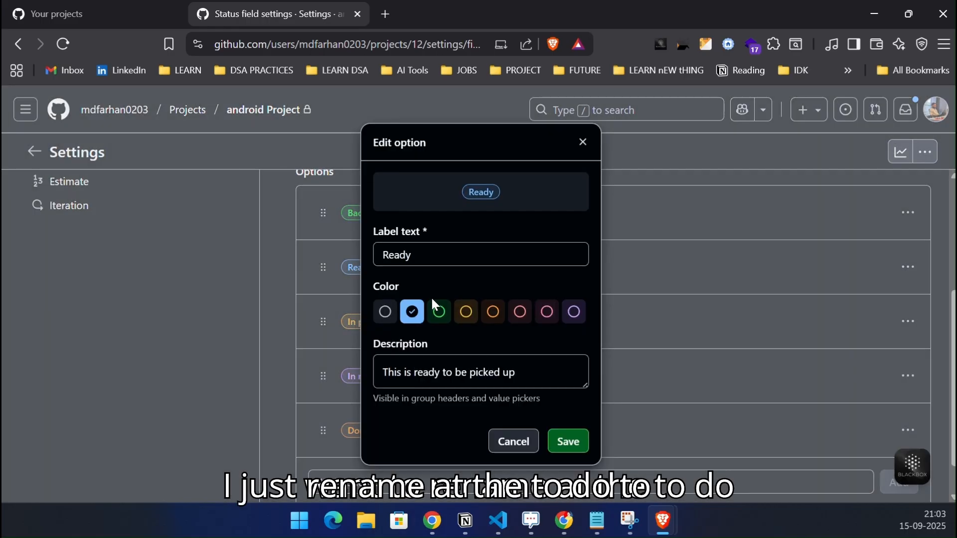
double_click(439, 260)
key(BackSpace)
text(To Do)
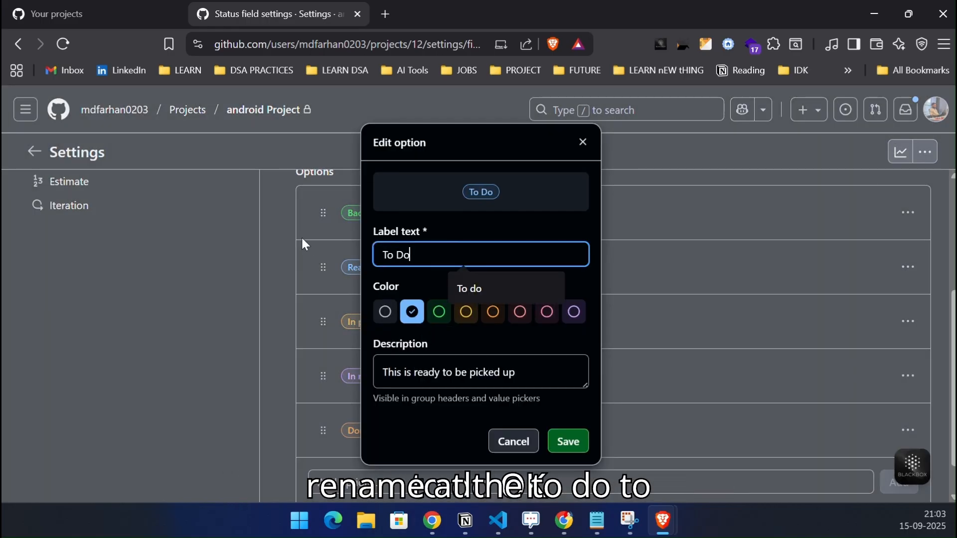
click(575, 447)
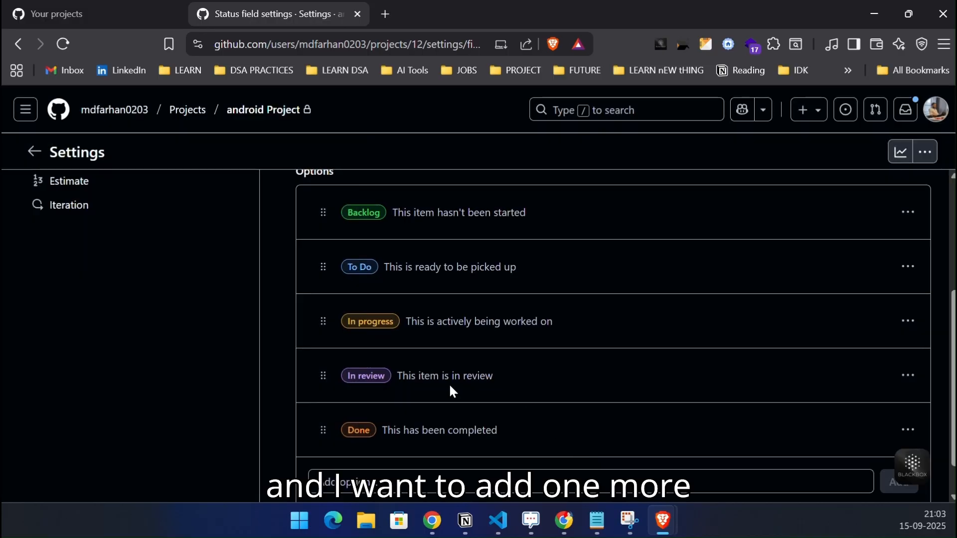
Add a new option named "Hold" to the Status field
scroll(429, 398, down, 1)
click(343, 446)
scroll(473, 414, up, 5)
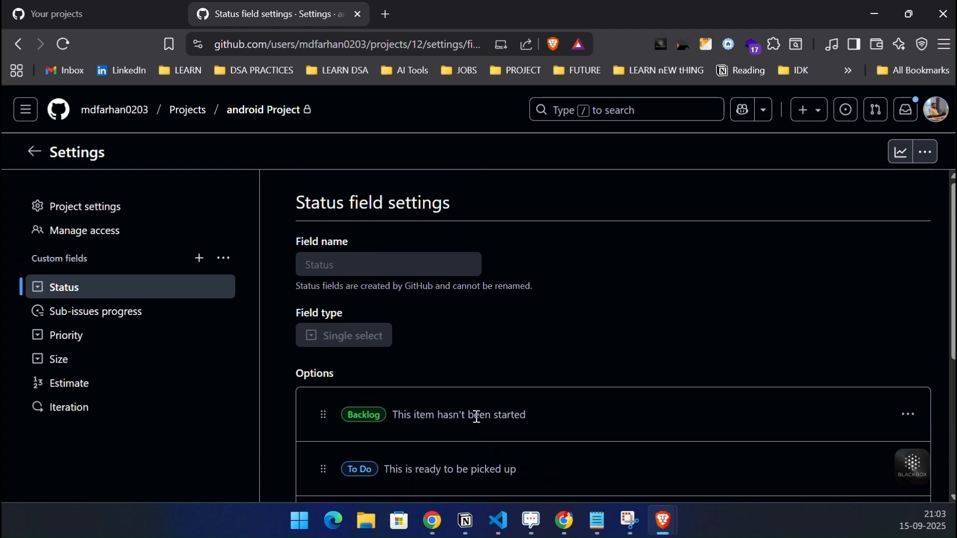
scroll(476, 417, down, 5)
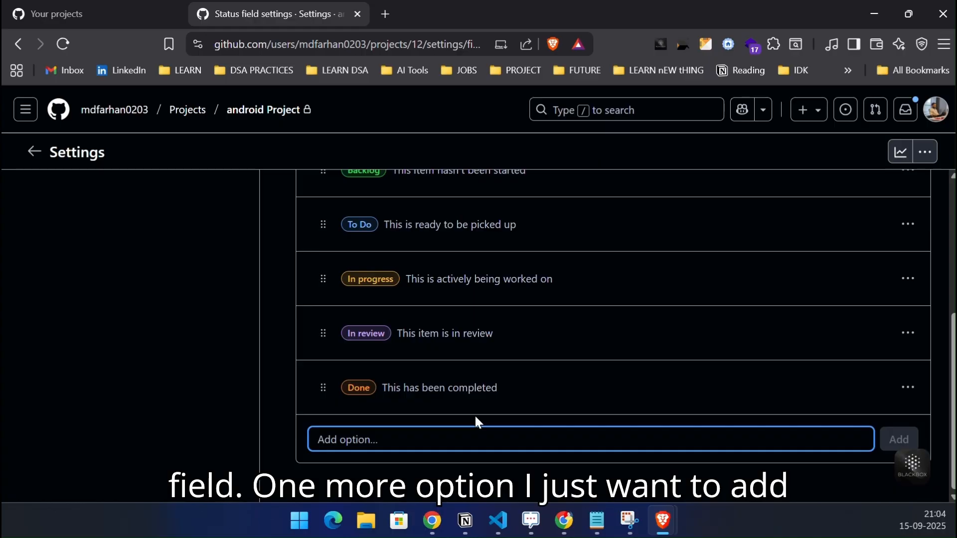
scroll(476, 417, up, 1)
scroll(477, 416, down, 1)
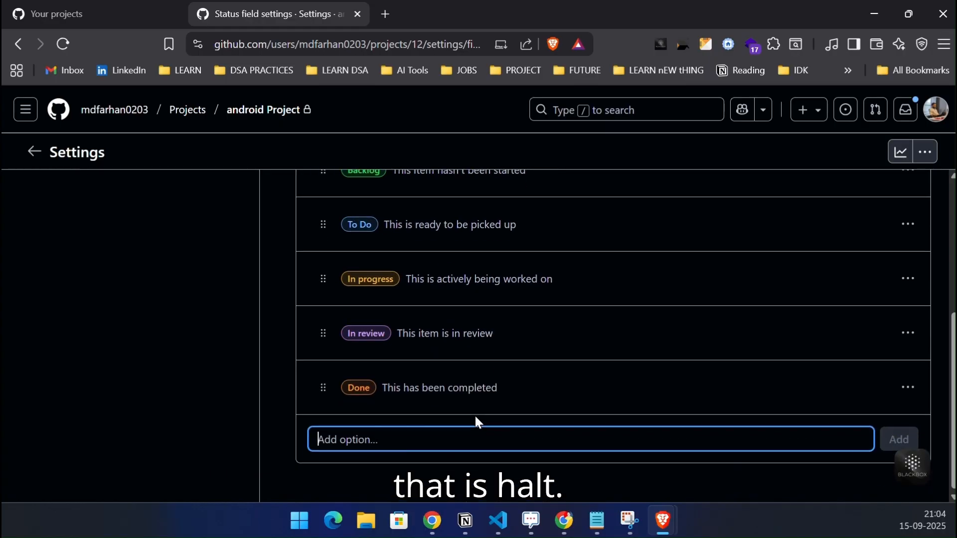
text(Hold)
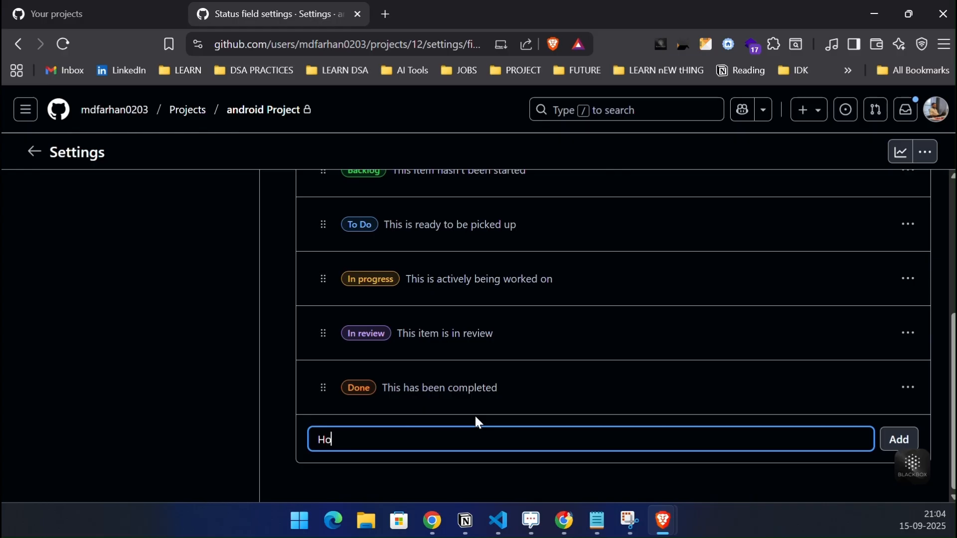
click(900, 443)
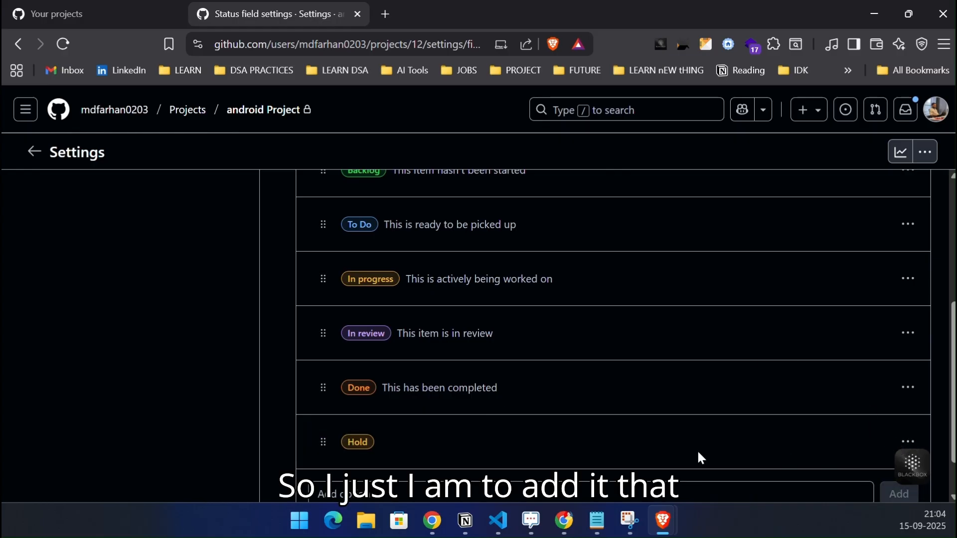
Try to reorder the To Do option within the Status field's option list
scroll(584, 416, up, 3)
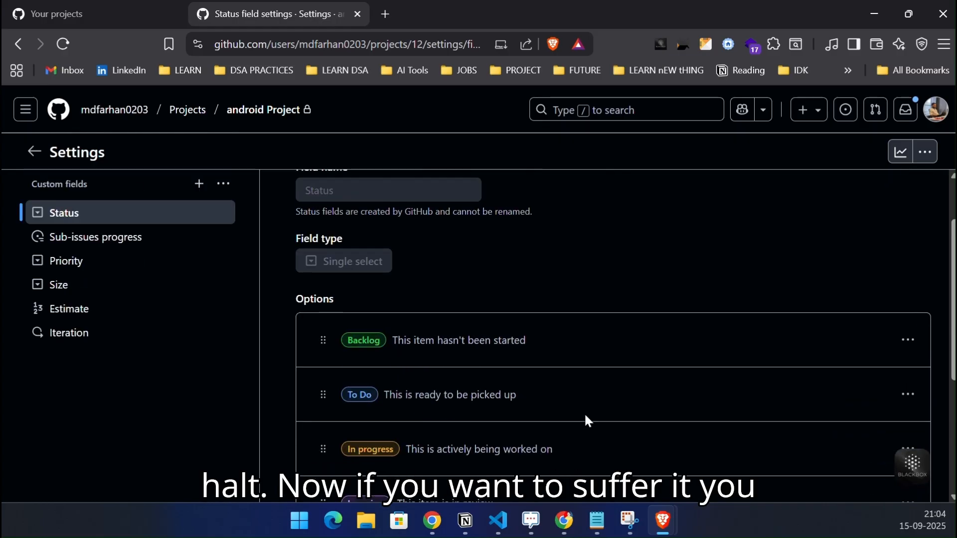
scroll(581, 420, down, 2)
drag(470, 320, 462, 265)
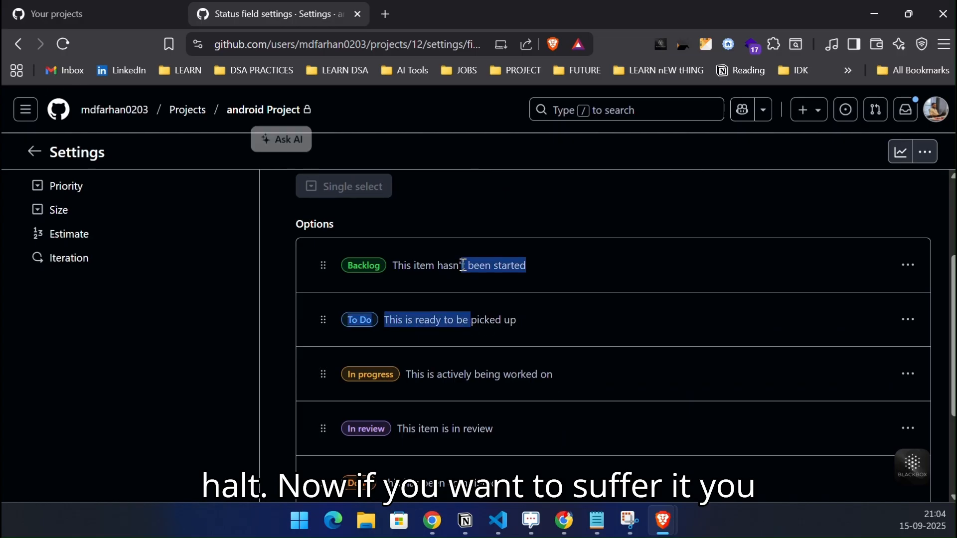
click(363, 306)
drag(327, 319, 335, 342)
scroll(541, 442, down, 3)
scroll(541, 441, up, 6)
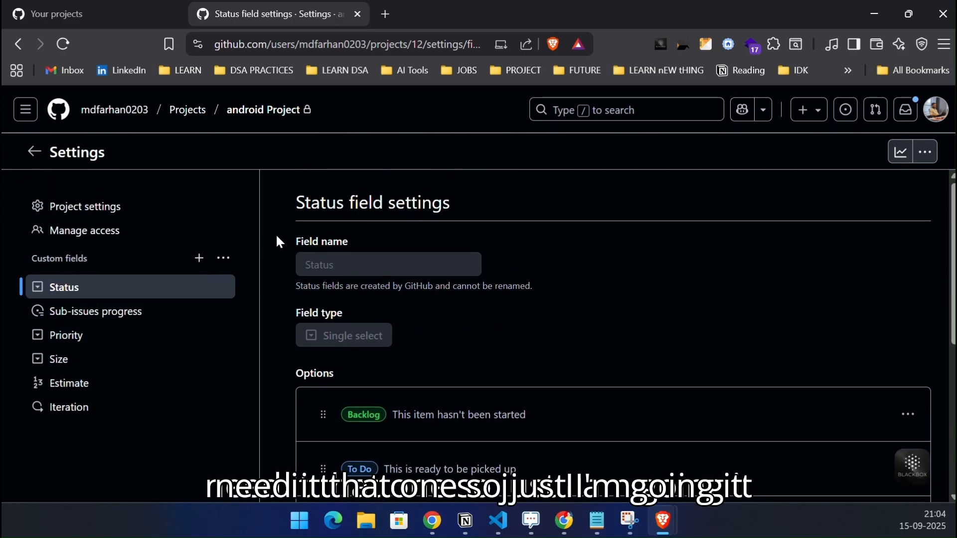
Reopen android Project from the projects list and check all status columns on its Current iteration board
click(187, 110)
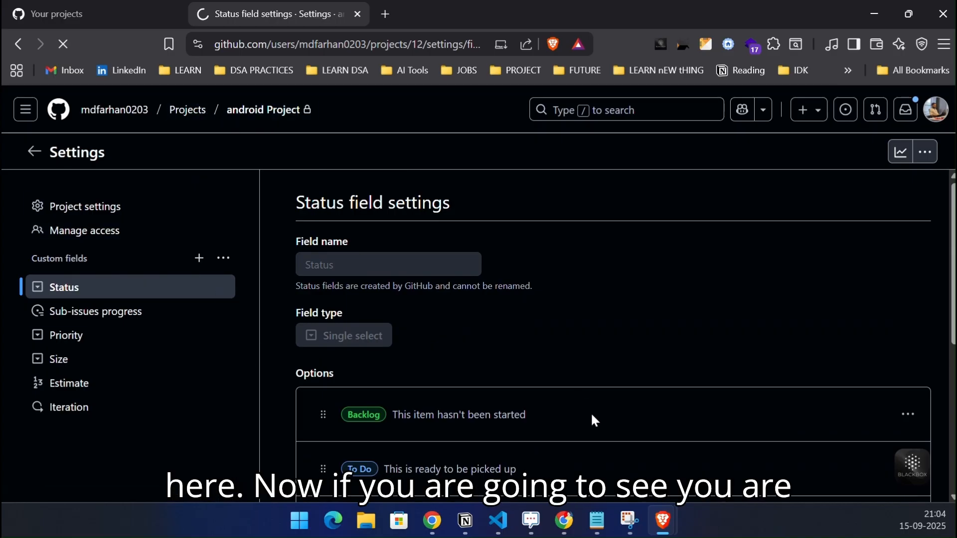
click(351, 288)
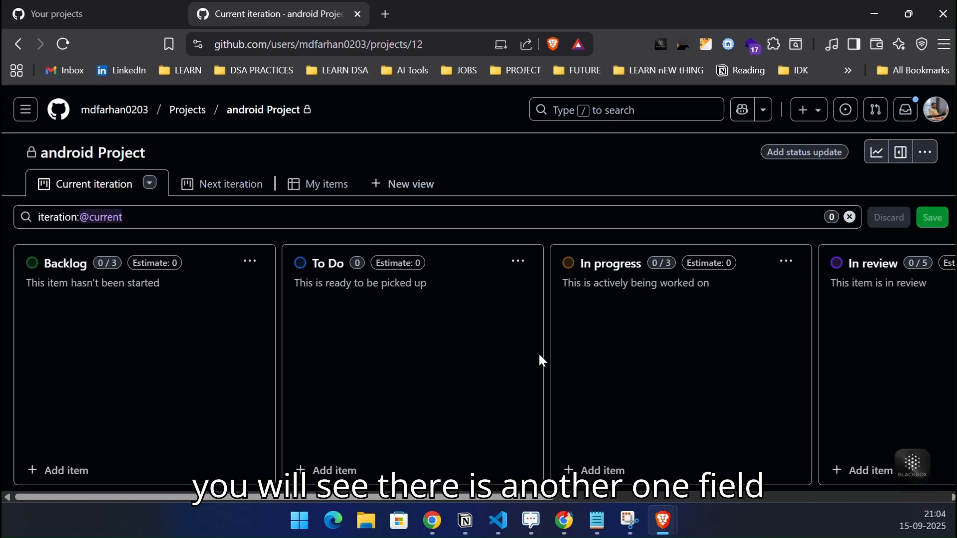
scroll(540, 355, right, 3)
scroll(542, 359, right, 10)
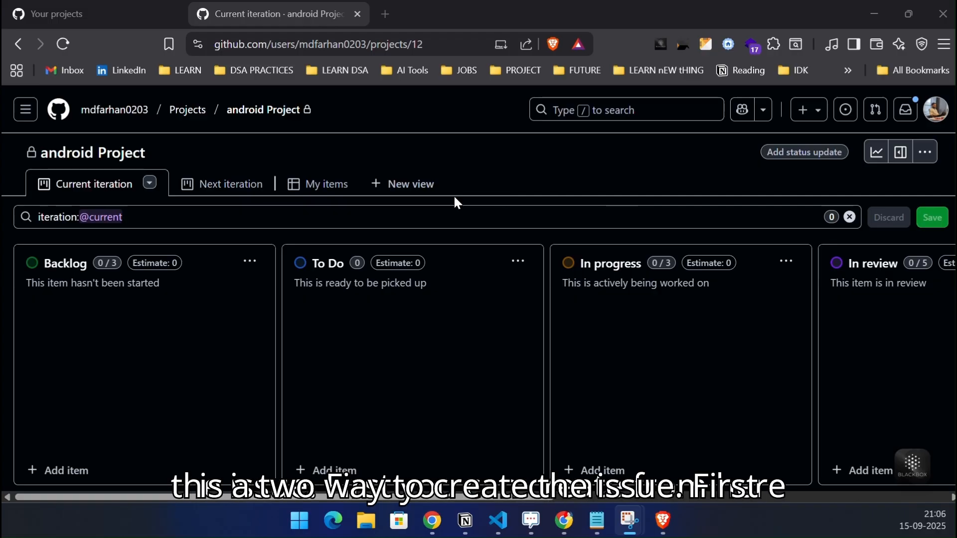
Start a new item in the Backlog column with the title "api intergration dcr"
click(99, 470)
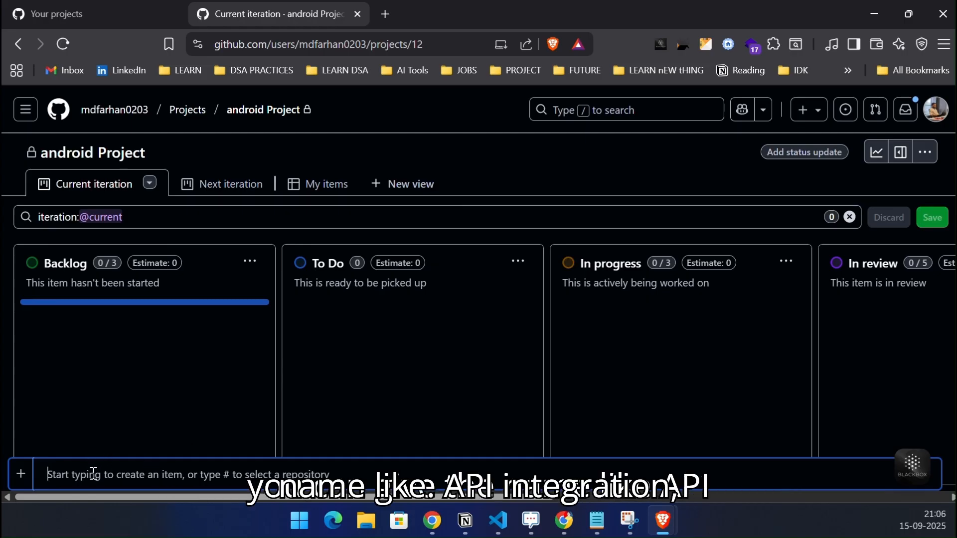
text(ap)
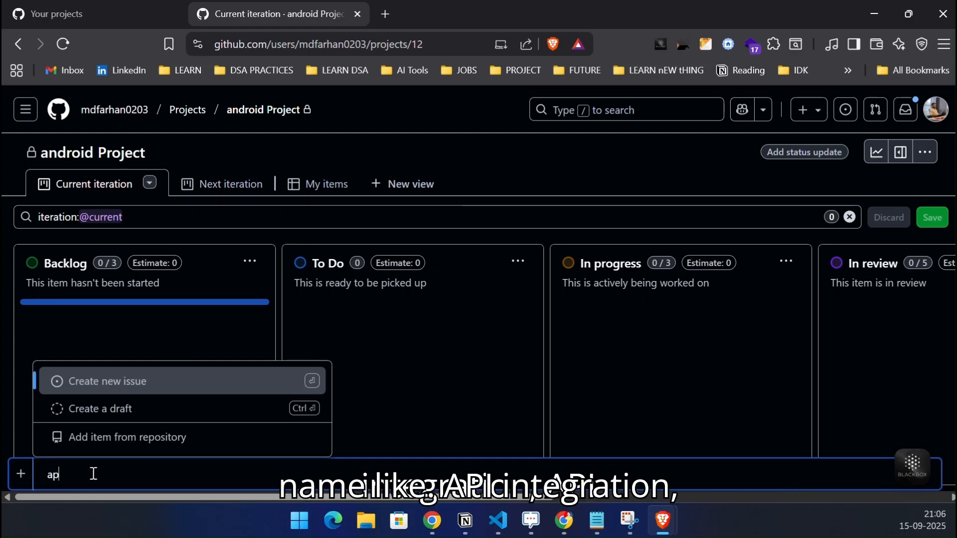
text(i in)
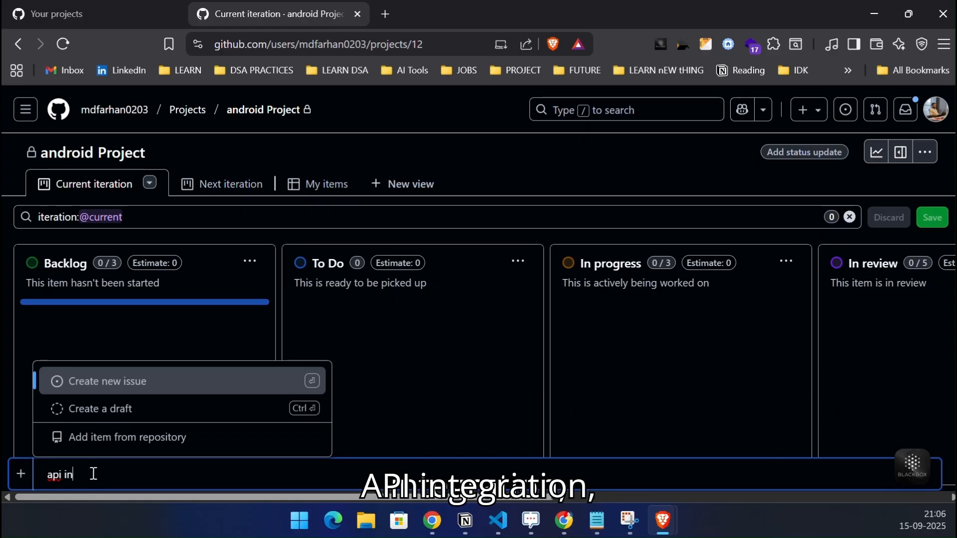
text(terga)
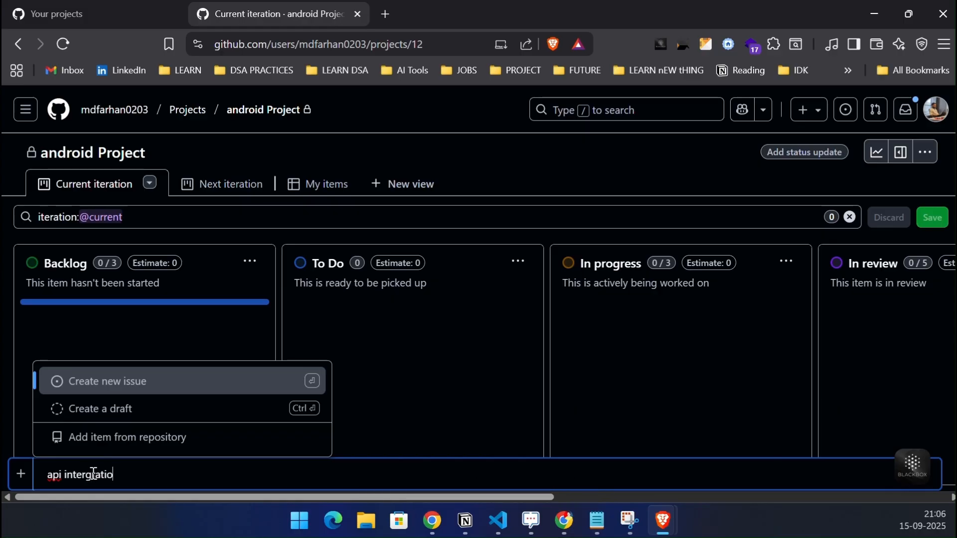
text(tion dc)
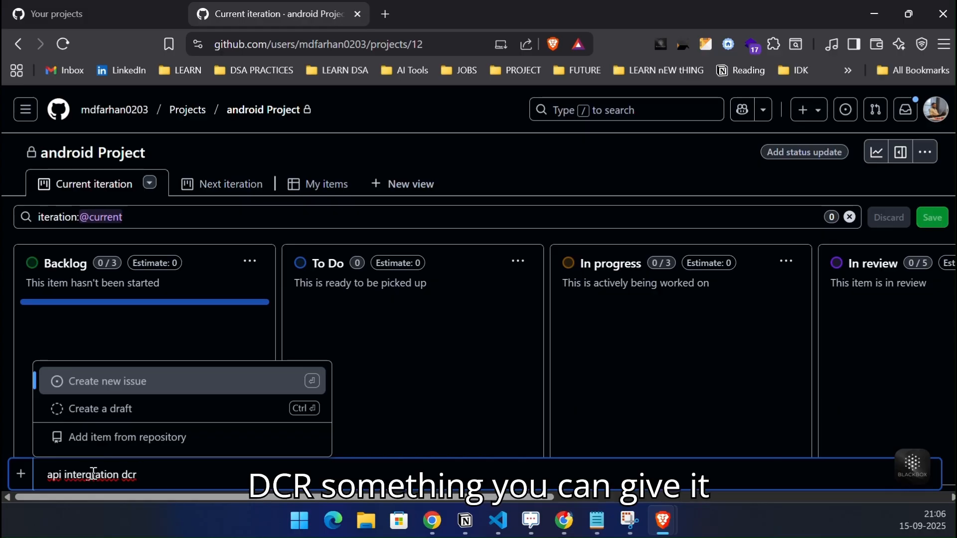
text(r)
click(153, 389)
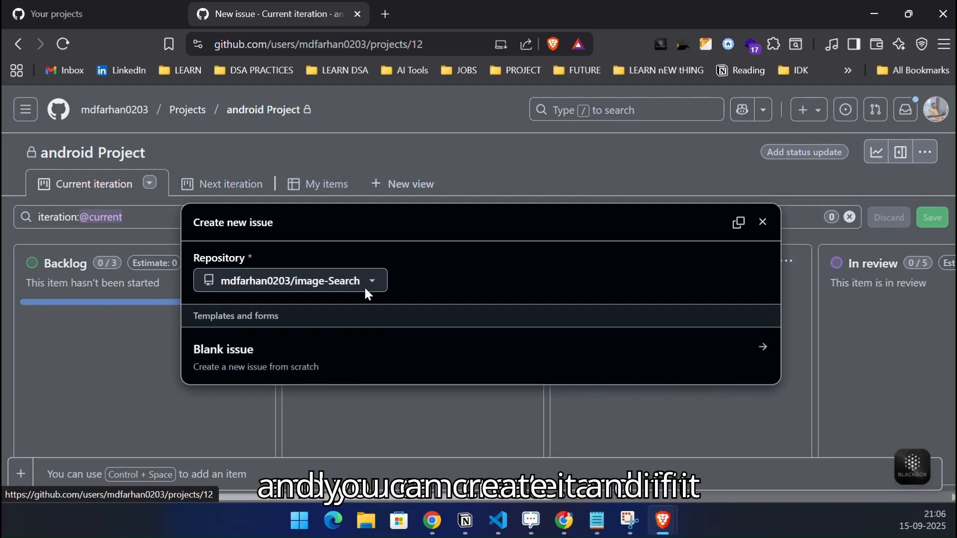
click(357, 280)
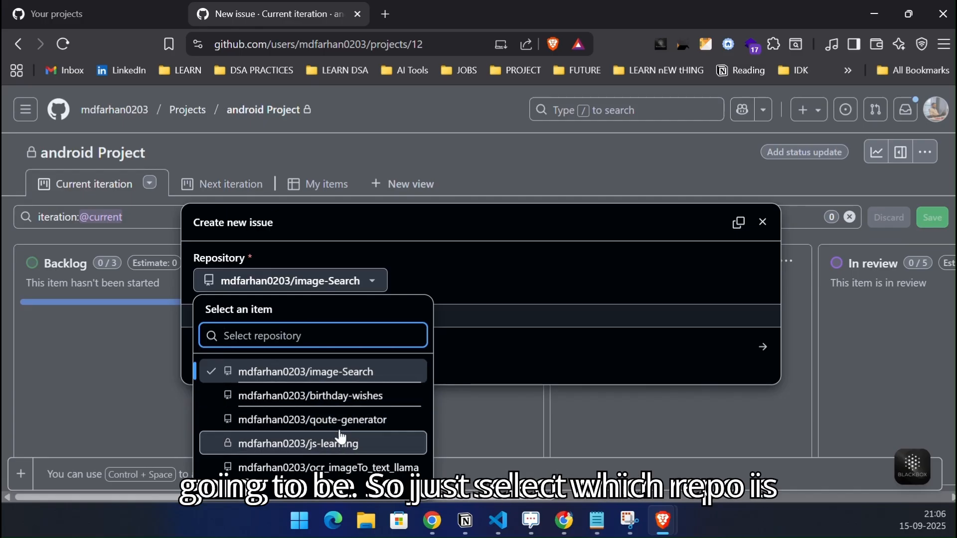
click(342, 373)
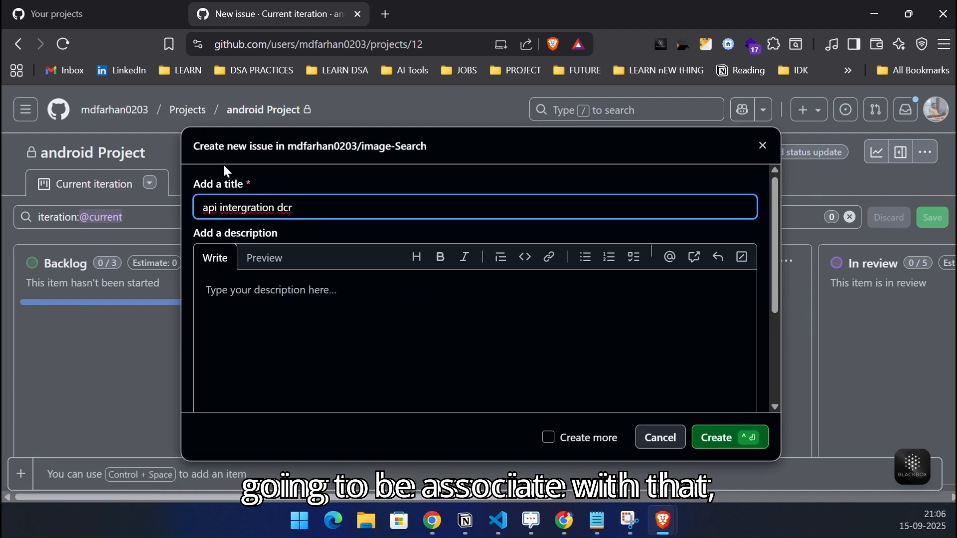
click(661, 437)
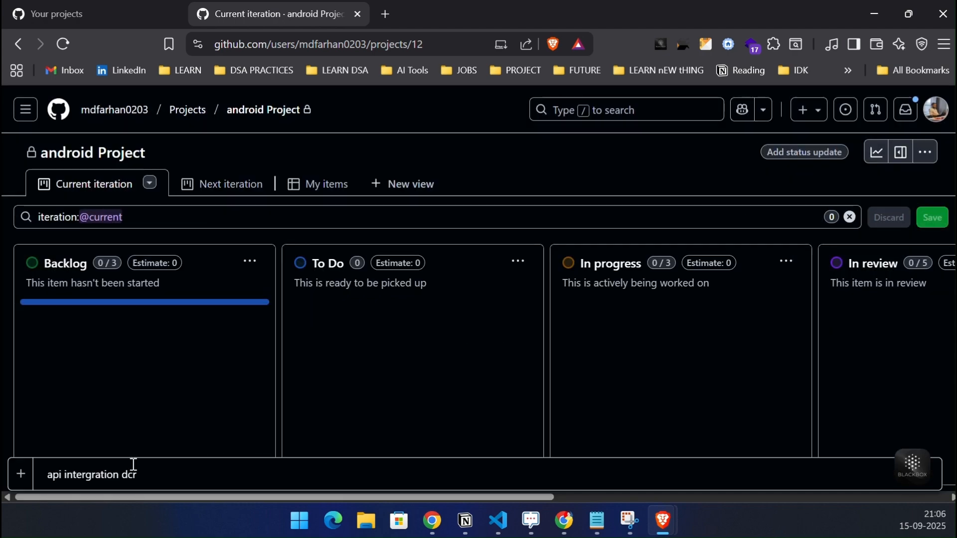
Create the Backlog item as a blank issue in the image-Search repository, reviewing the assignee choices without assigning anyone
key(Return)
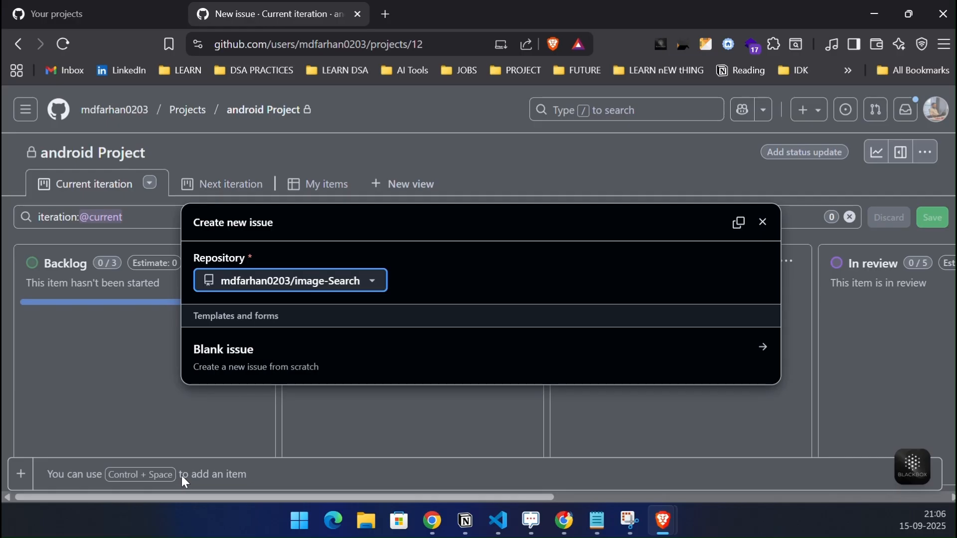
click(559, 371)
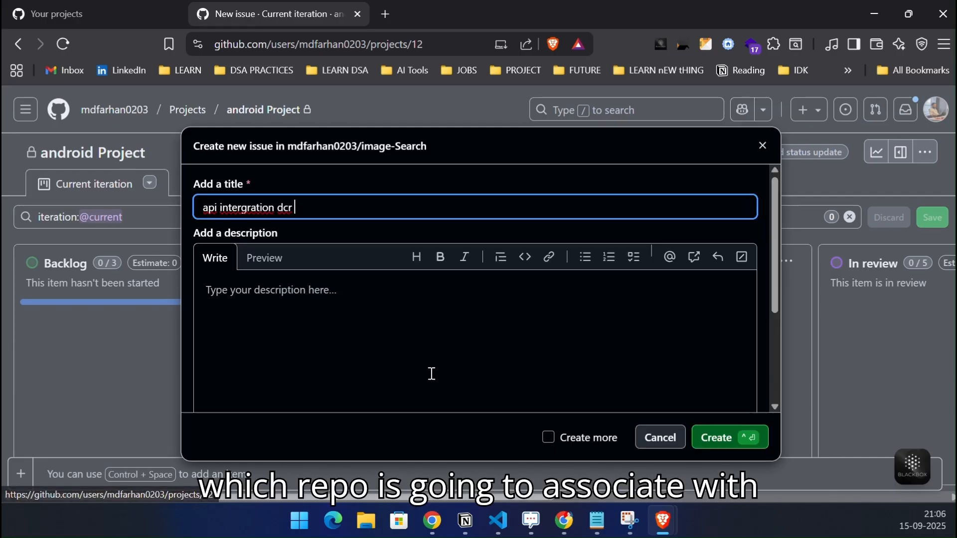
scroll(548, 389, down, 5)
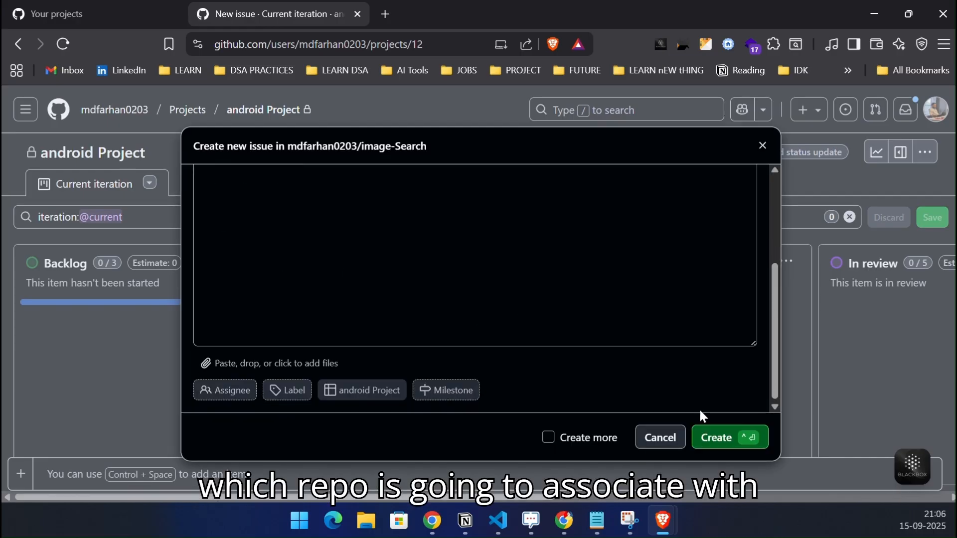
click(230, 396)
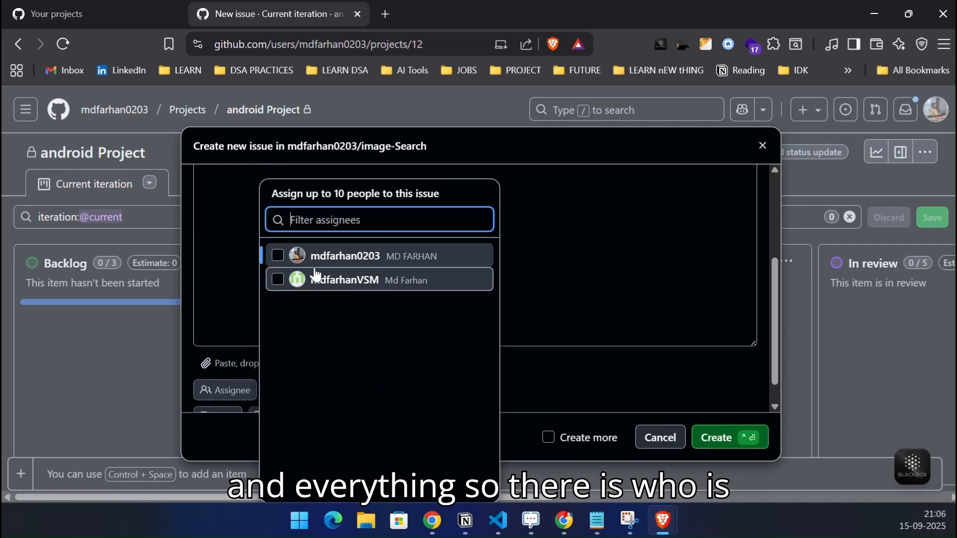
click(610, 359)
click(720, 446)
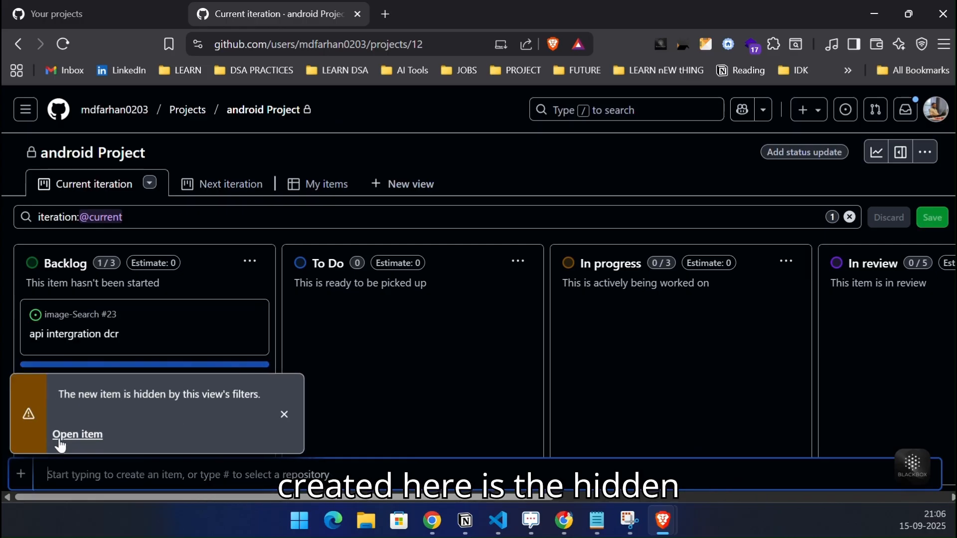
Open the newly created "api intergration dcr" issue and set its android Project iteration to Iteration 1 (Sep 15 - Sep 21)
click(77, 435)
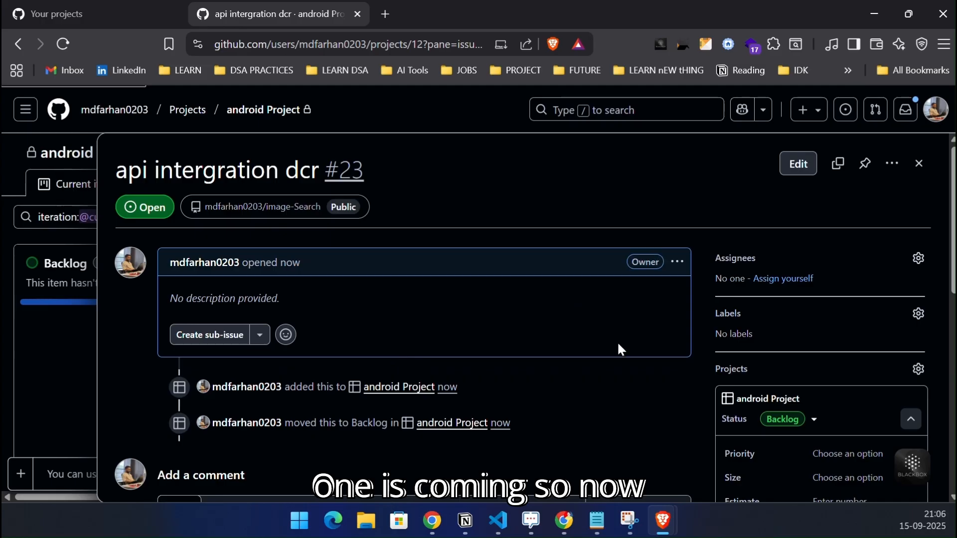
scroll(727, 337, down, 3)
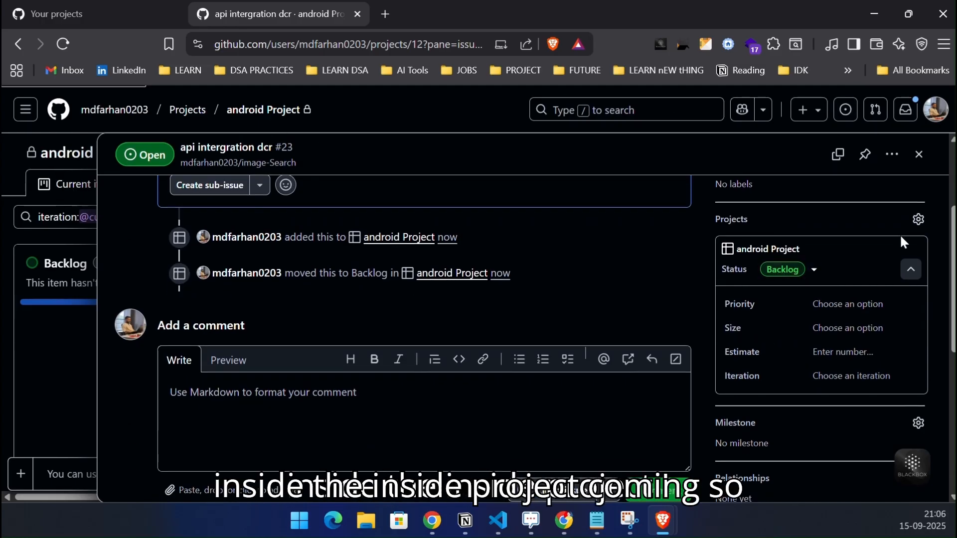
scroll(763, 379, up, 3)
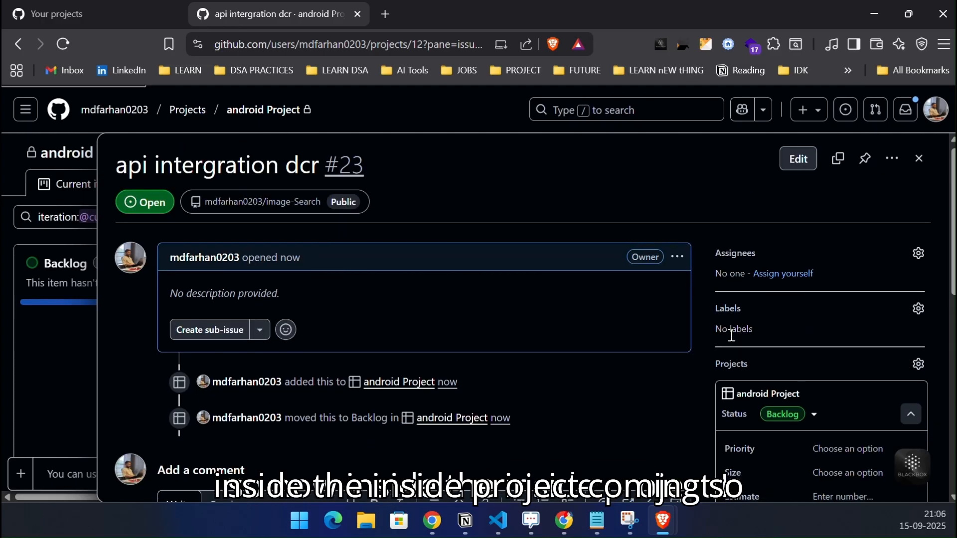
scroll(747, 329, down, 3)
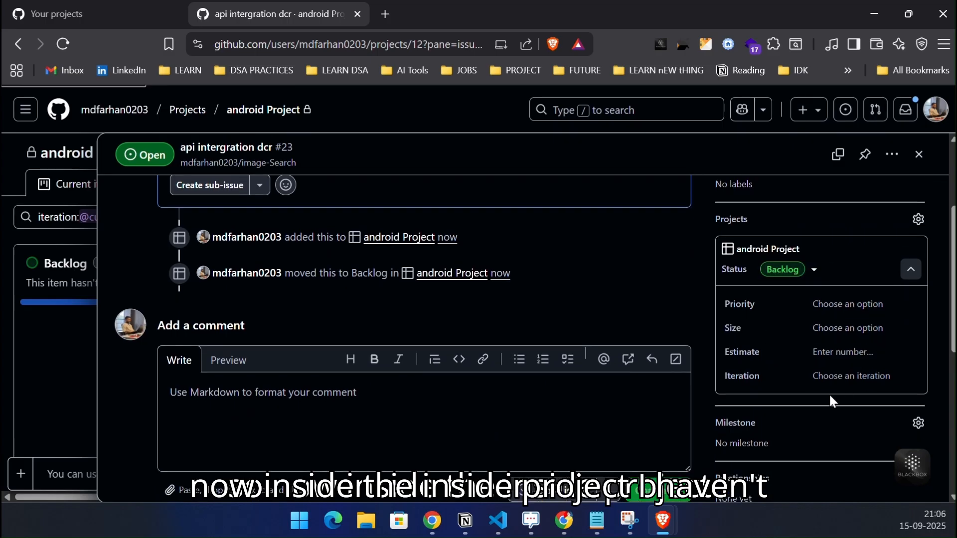
click(881, 377)
click(830, 249)
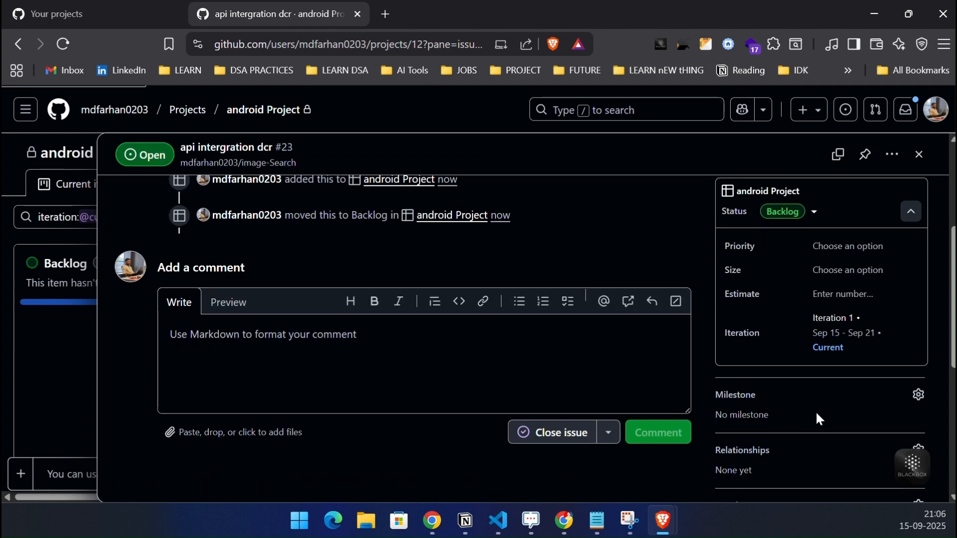
Review the issue's Priority options and its Size, Estimate and Milestone fields, and return to the board
scroll(542, 357, up, 4)
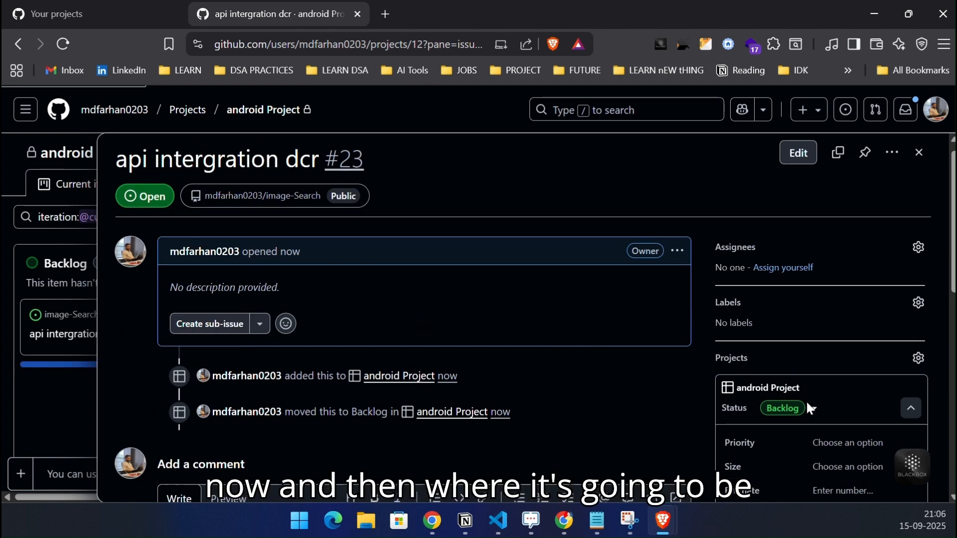
scroll(837, 348, down, 3)
click(859, 305)
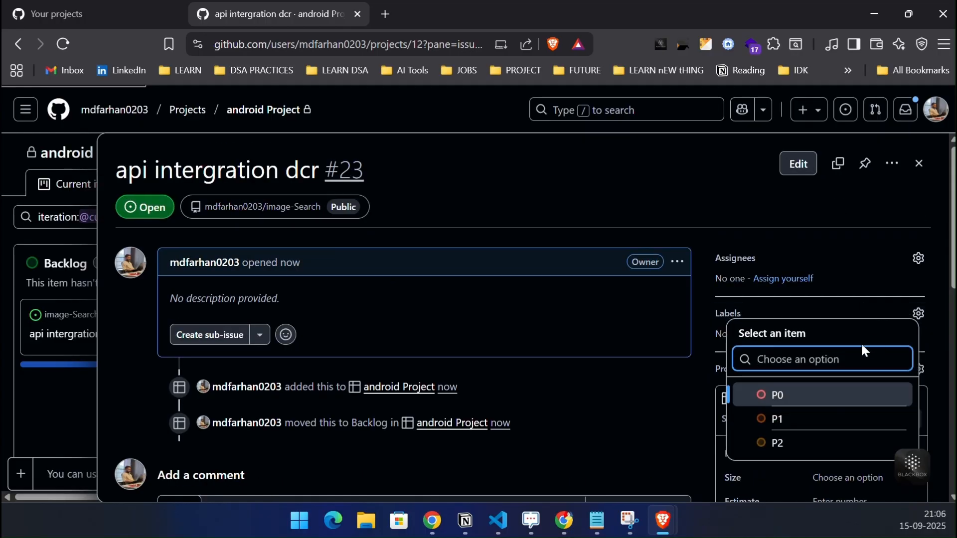
click(857, 312)
scroll(827, 417, down, 3)
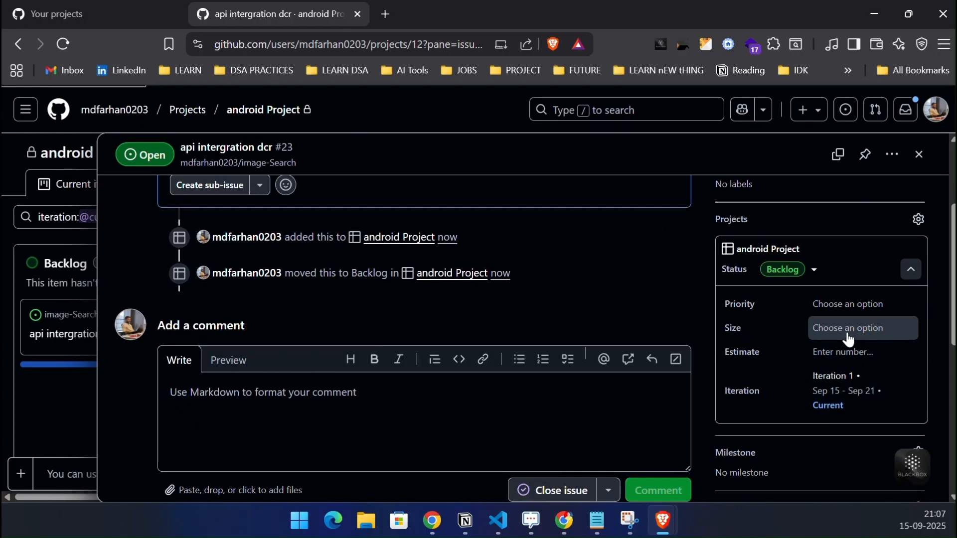
scroll(852, 394, down, 2)
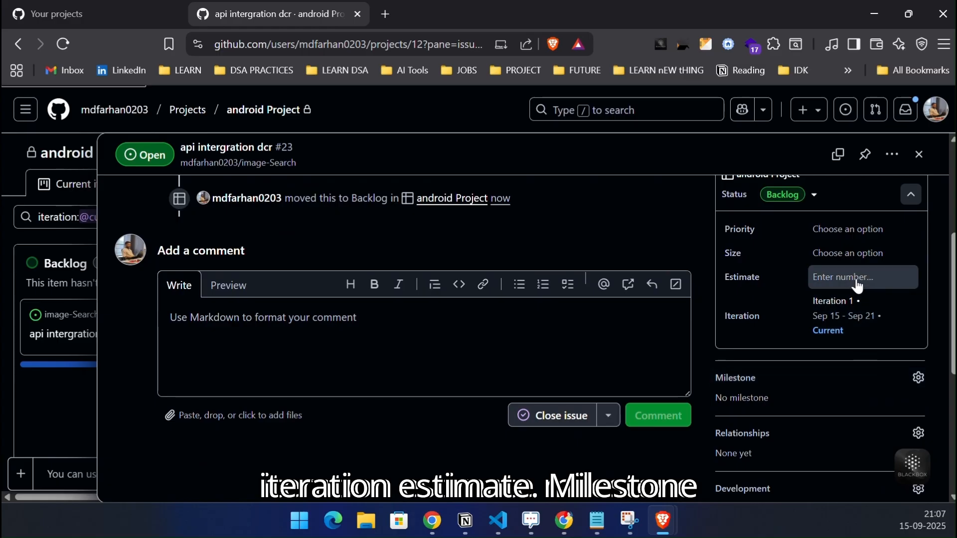
scroll(833, 381, down, 2)
scroll(835, 384, up, 5)
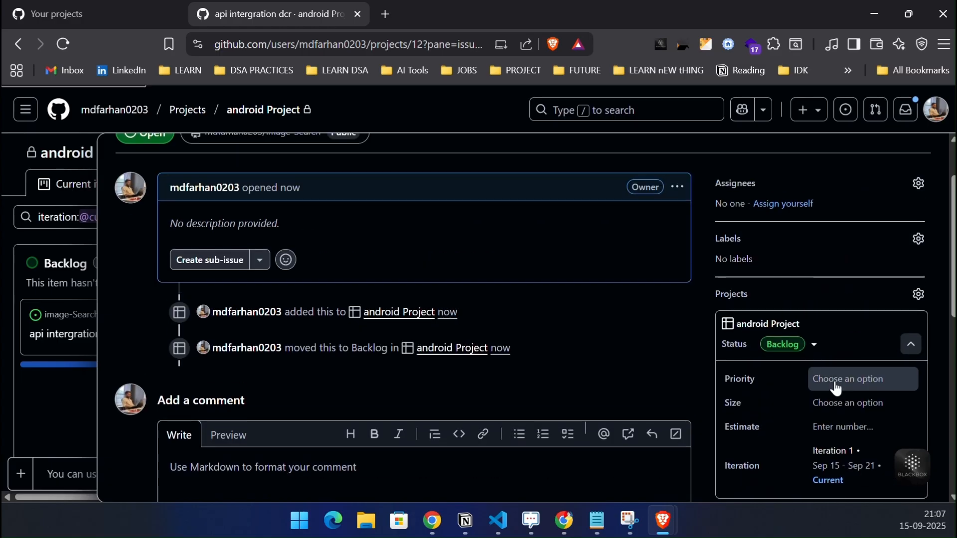
scroll(850, 323, up, 2)
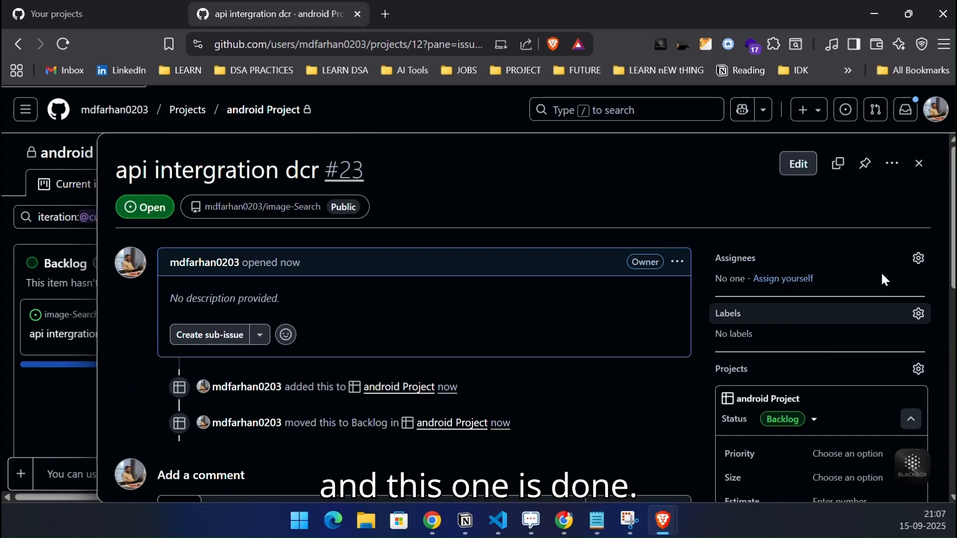
click(919, 163)
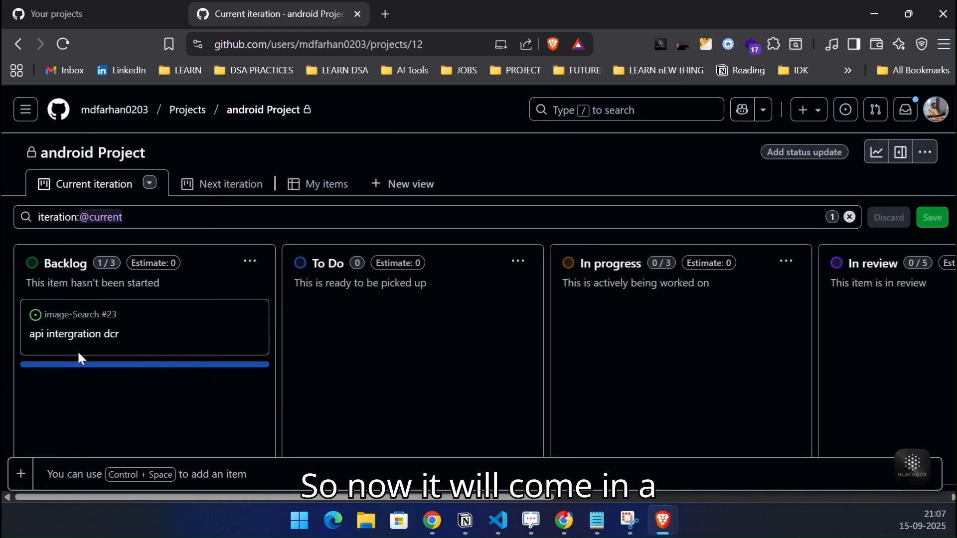
Reopen the "api intergration dcr" issue from the Backlog column and check its available iterations
click(106, 334)
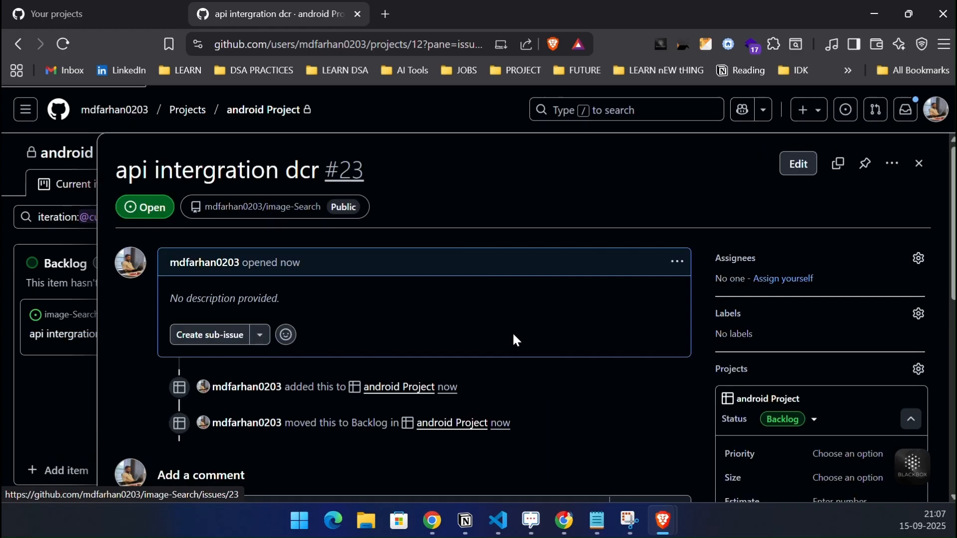
scroll(792, 377, down, 3)
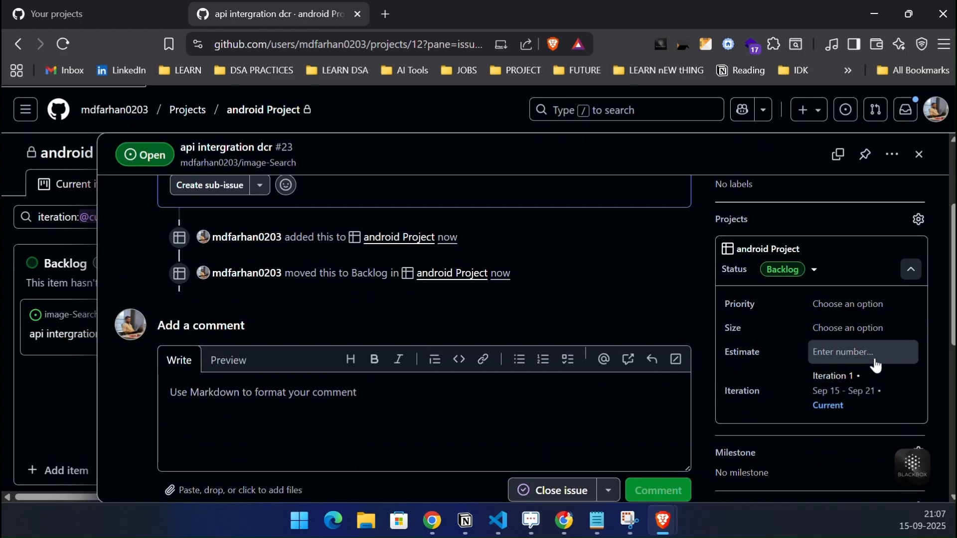
scroll(852, 395, down, 2)
click(887, 325)
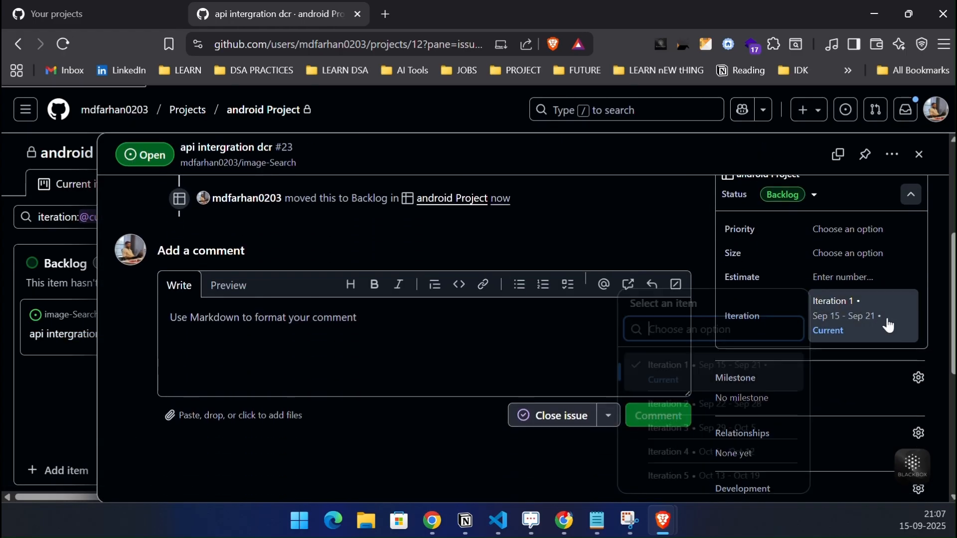
click(867, 325)
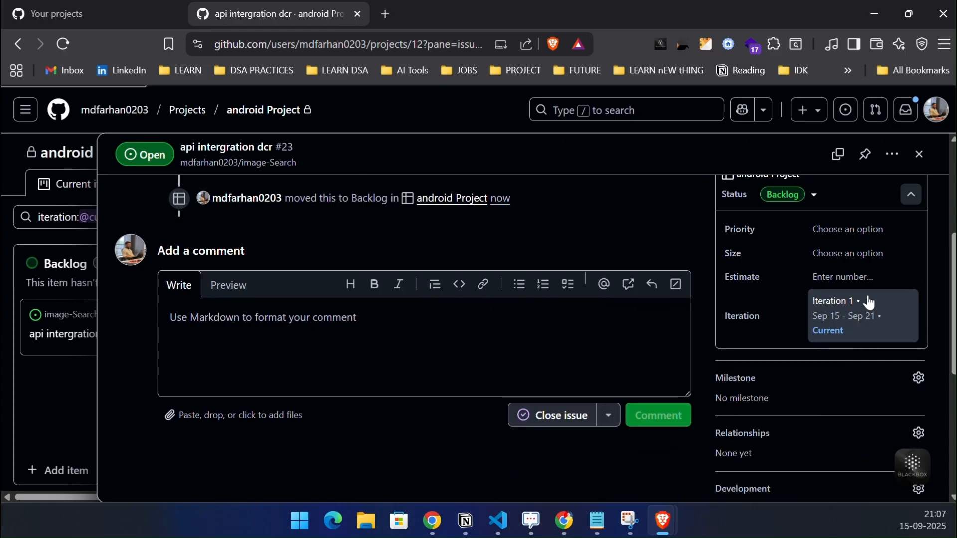
Try to set the issue's project status to To Do and check its column on the board
scroll(815, 318, up, 3)
click(814, 348)
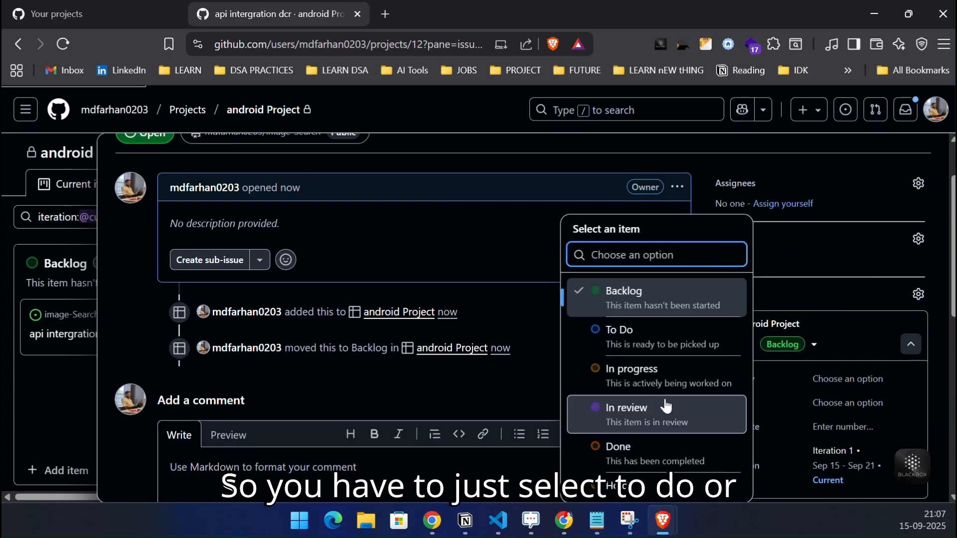
click(665, 336)
click(803, 346)
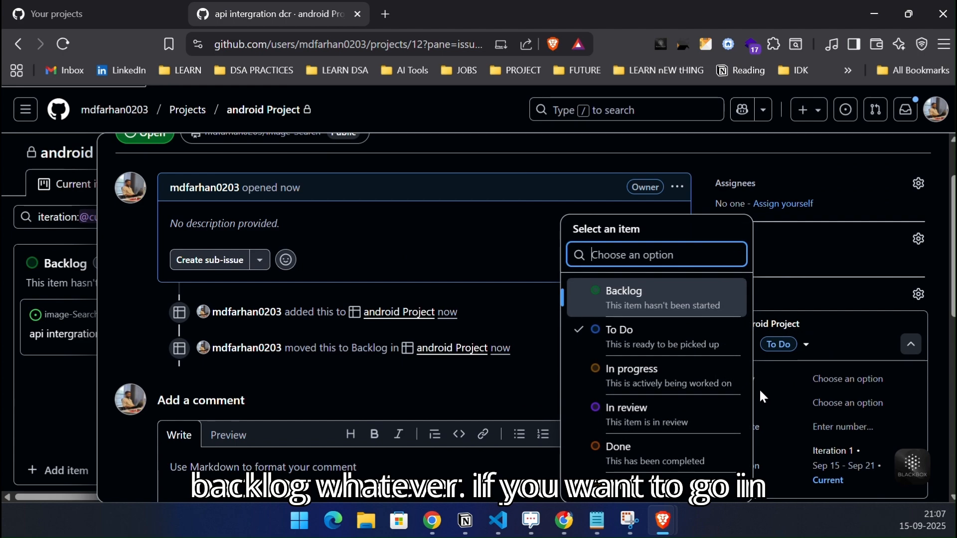
click(663, 337)
scroll(797, 408, down, 5)
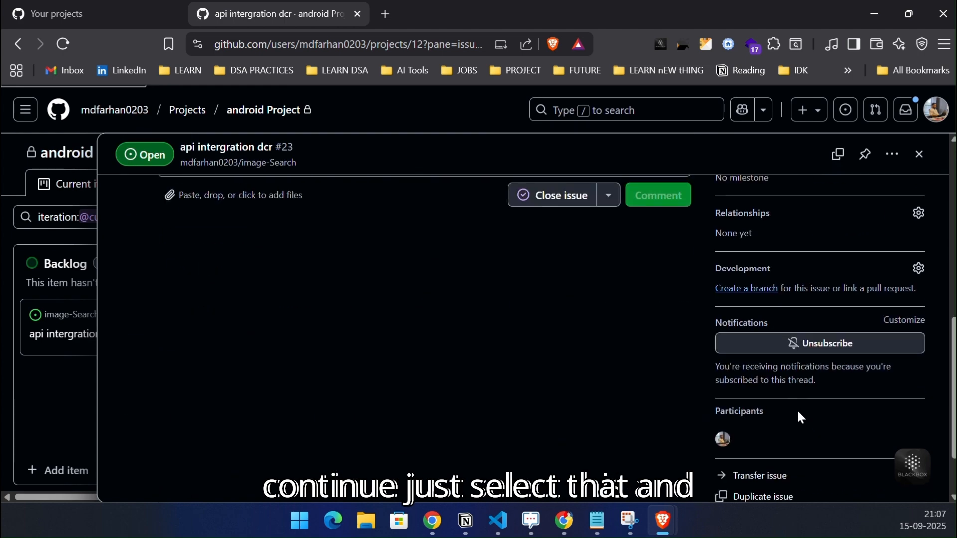
scroll(410, 378, up, 10)
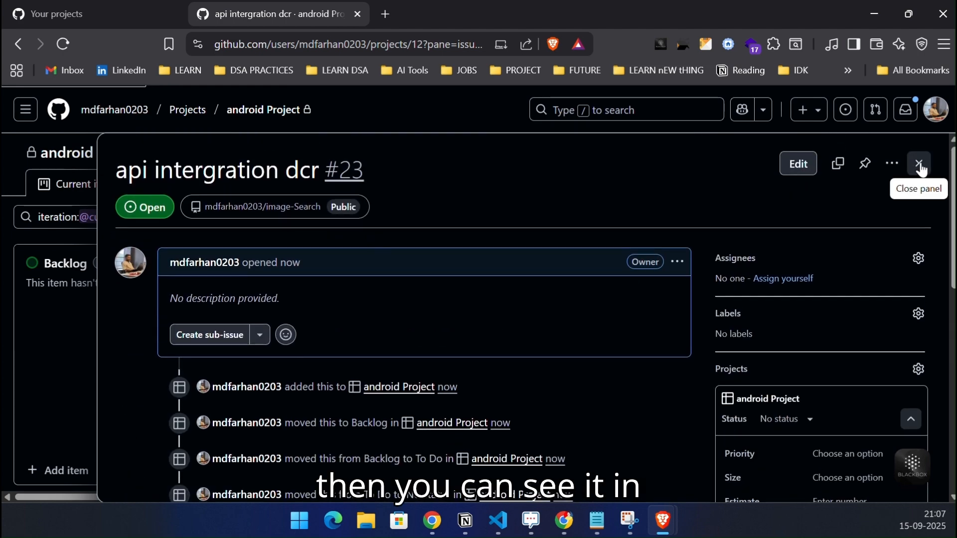
click(918, 163)
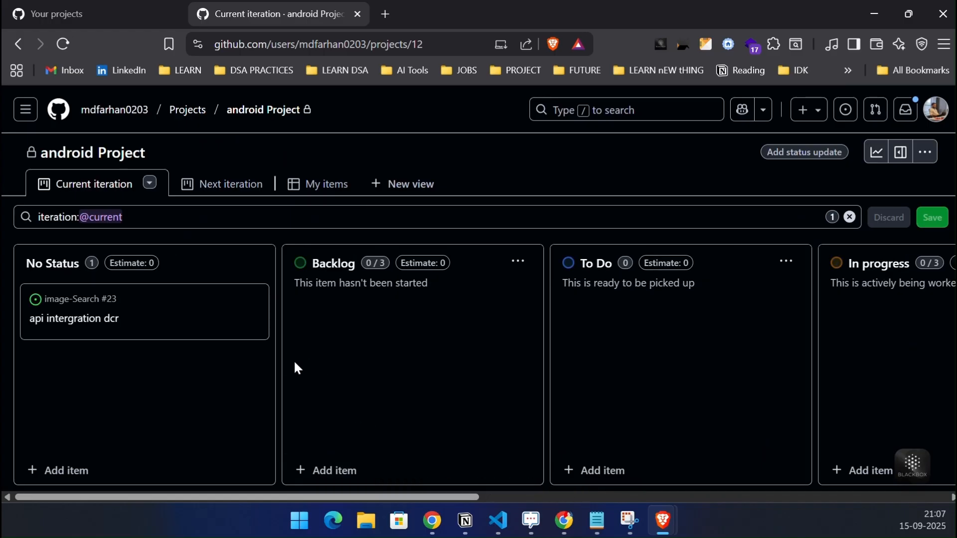
Reopen the issue from the No Status column, set its project status to To Do, and return to the board
click(111, 319)
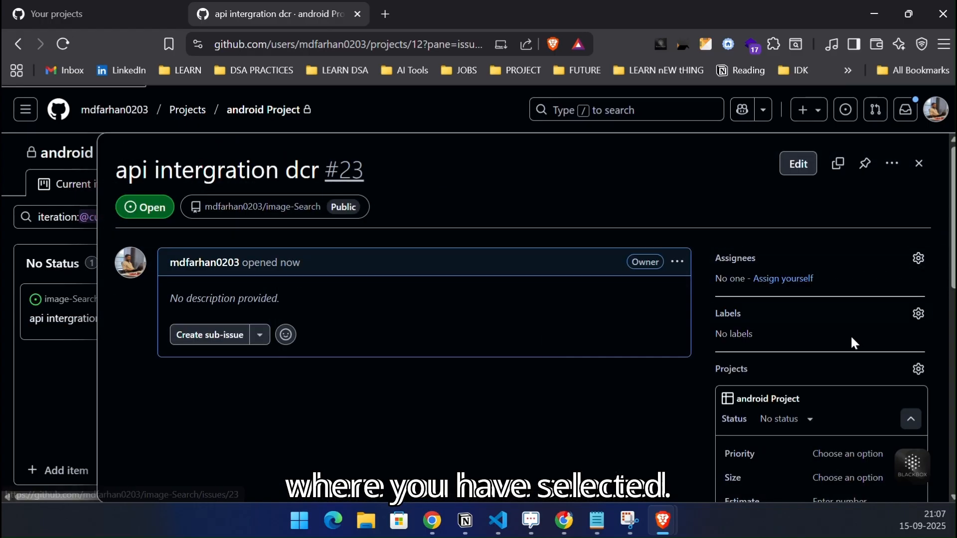
scroll(832, 401, down, 4)
scroll(837, 344, up, 1)
click(810, 270)
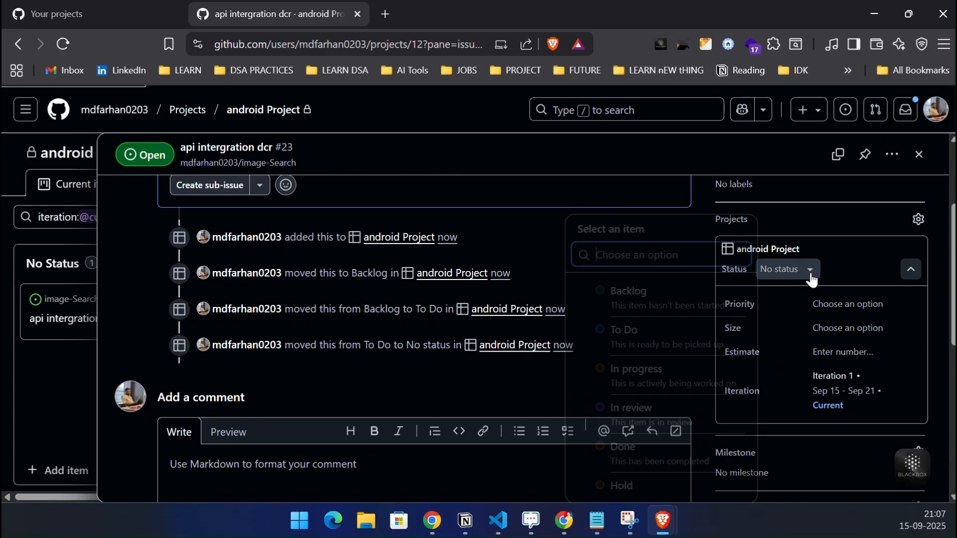
click(655, 335)
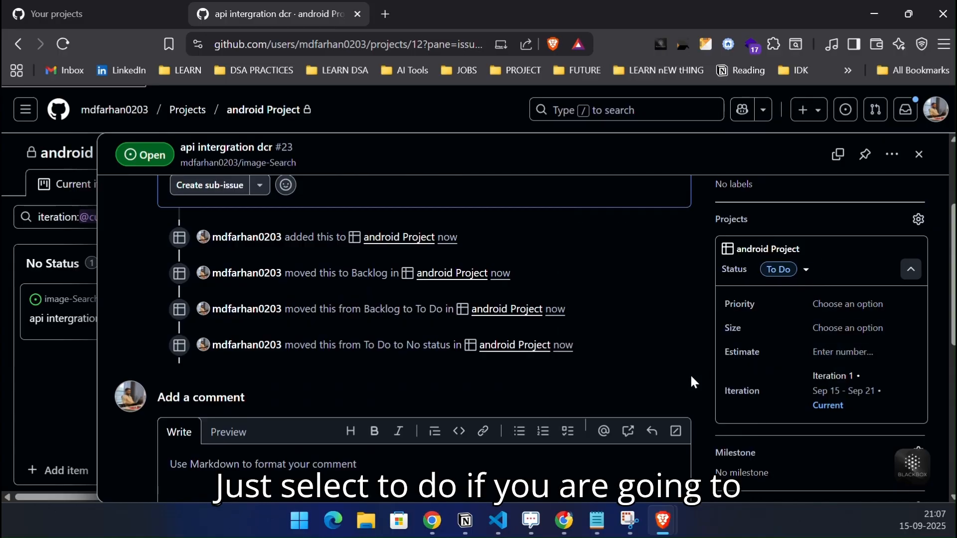
click(918, 164)
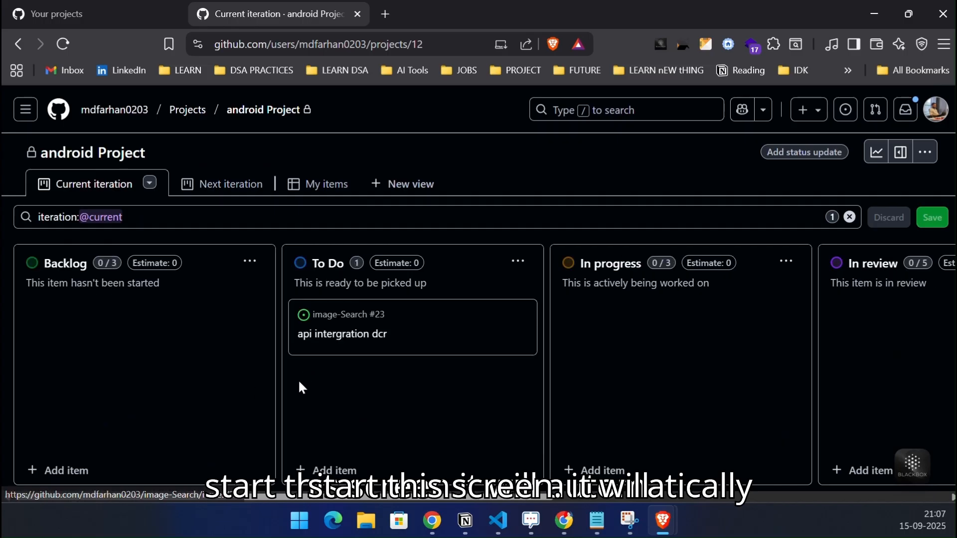
Open the "api intergration dcr" issue from the To Do column, look through its details, and set its status to In progress
click(355, 341)
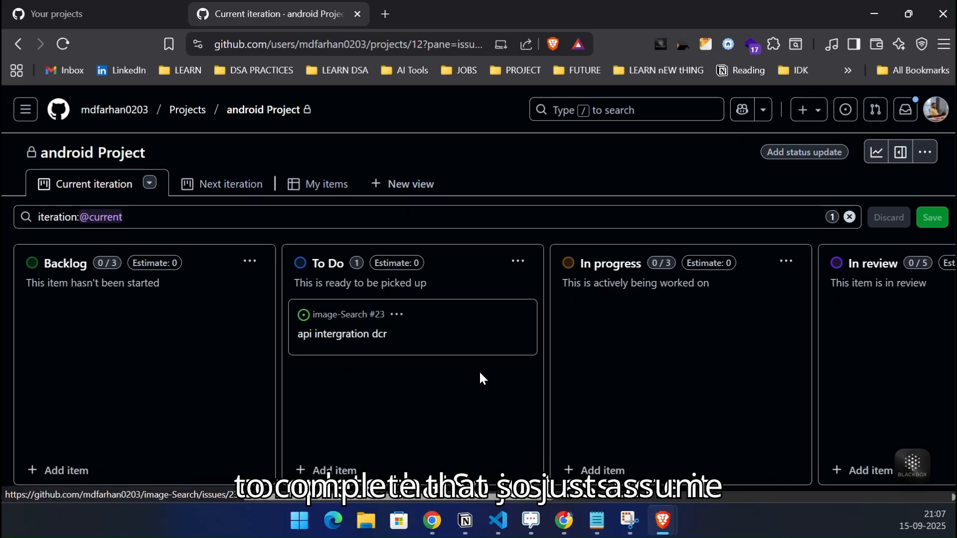
scroll(344, 352, down, 9)
scroll(343, 364, up, 9)
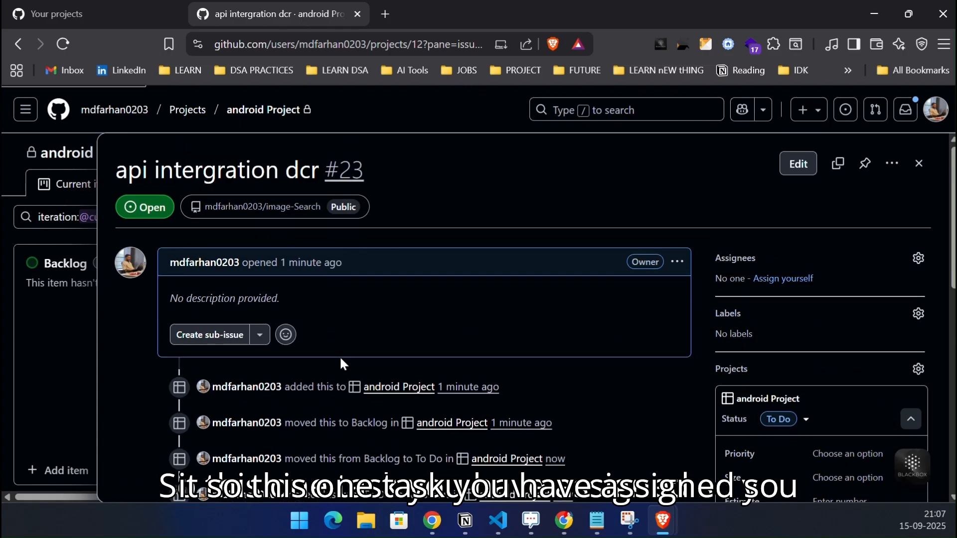
scroll(342, 363, down, 6)
scroll(801, 213, down, 3)
scroll(704, 312, up, 5)
scroll(814, 395, down, 3)
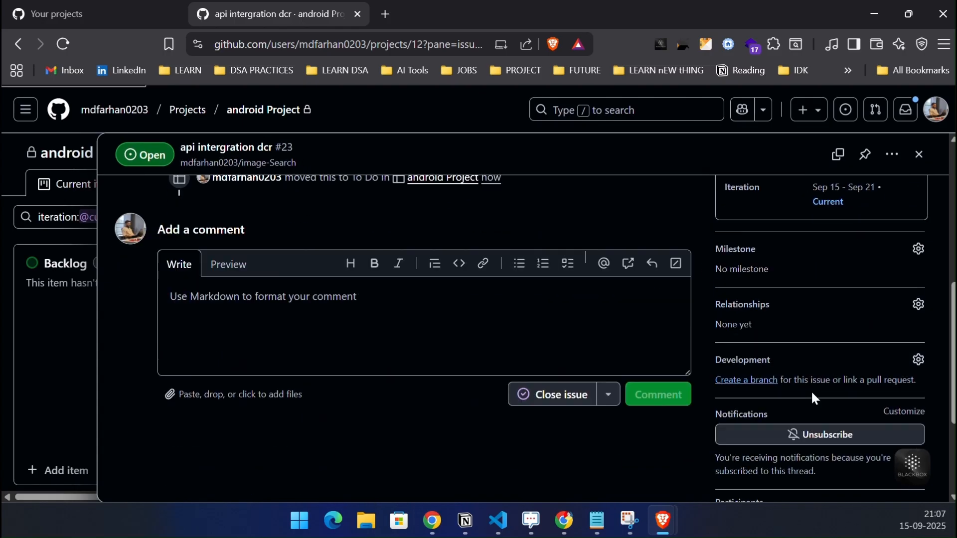
scroll(813, 393, up, 4)
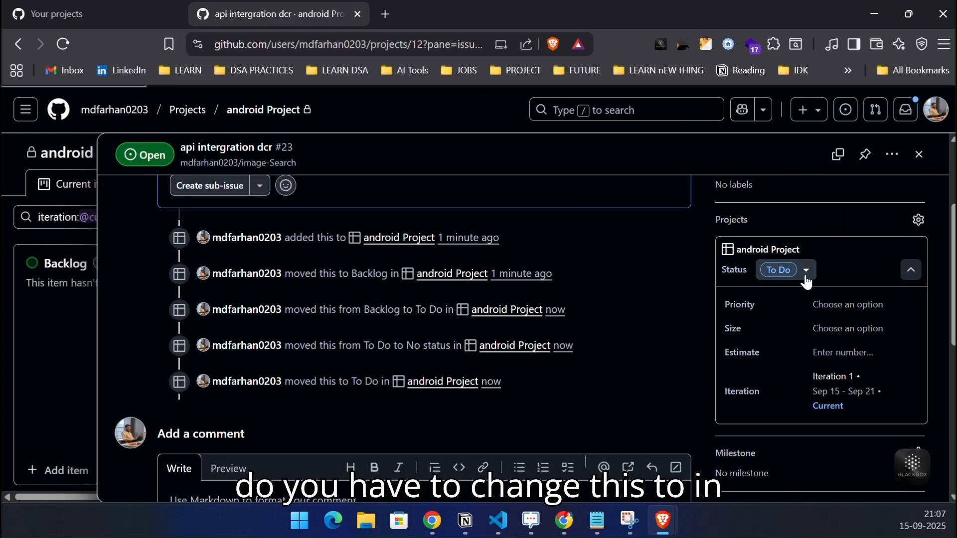
click(790, 270)
click(664, 392)
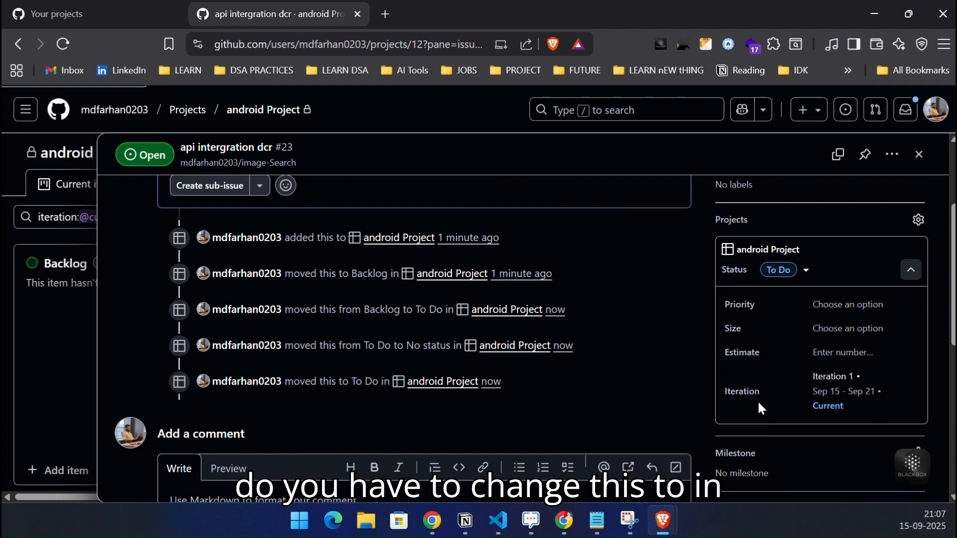
Post the comment "- hi make the api interation" on the issue
scroll(388, 377, down, 5)
scroll(315, 399, up, 3)
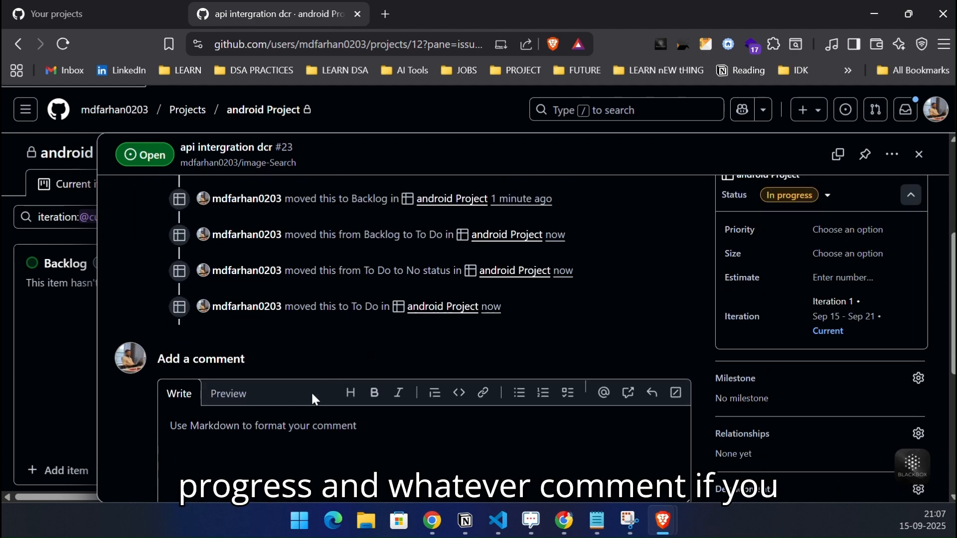
click(342, 425)
text(- hi m)
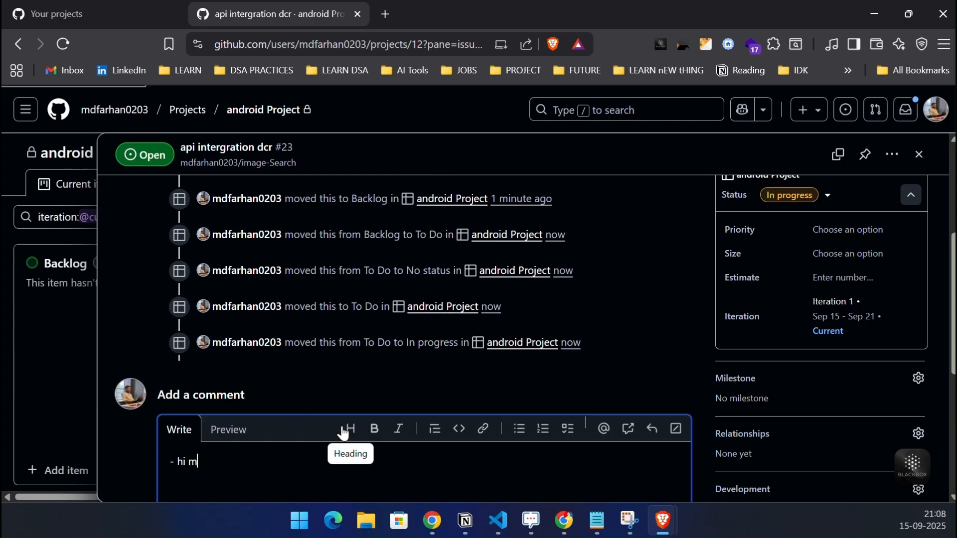
text(ake the api interation)
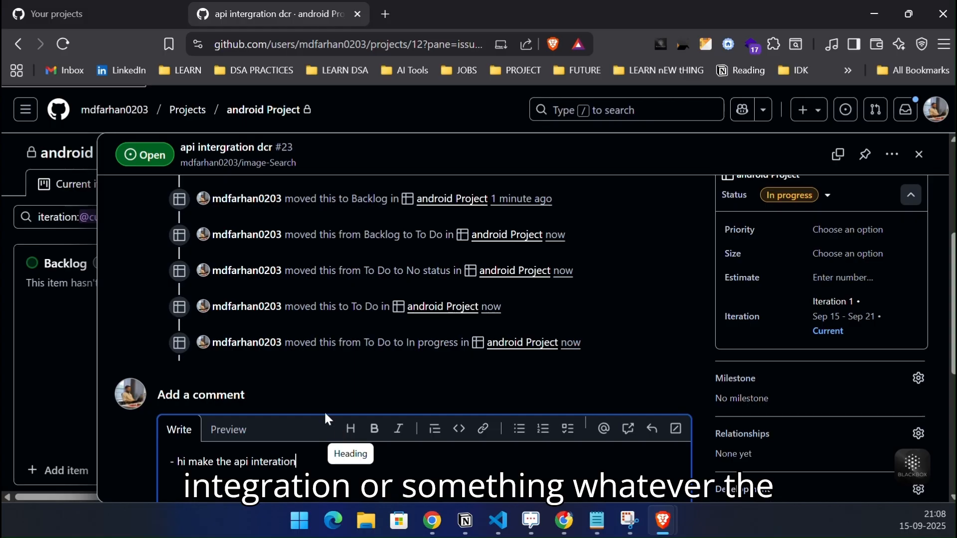
scroll(498, 388, down, 3)
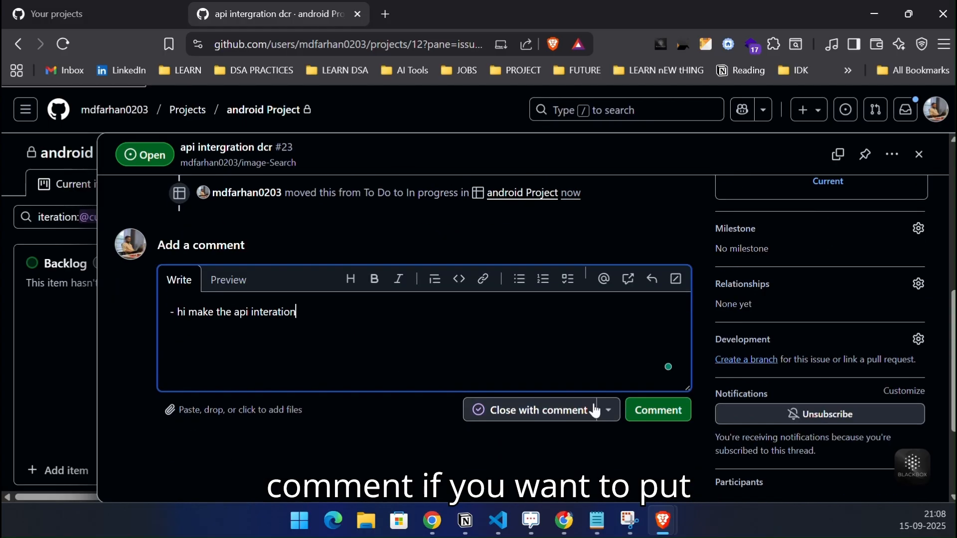
click(656, 410)
scroll(595, 406, down, 3)
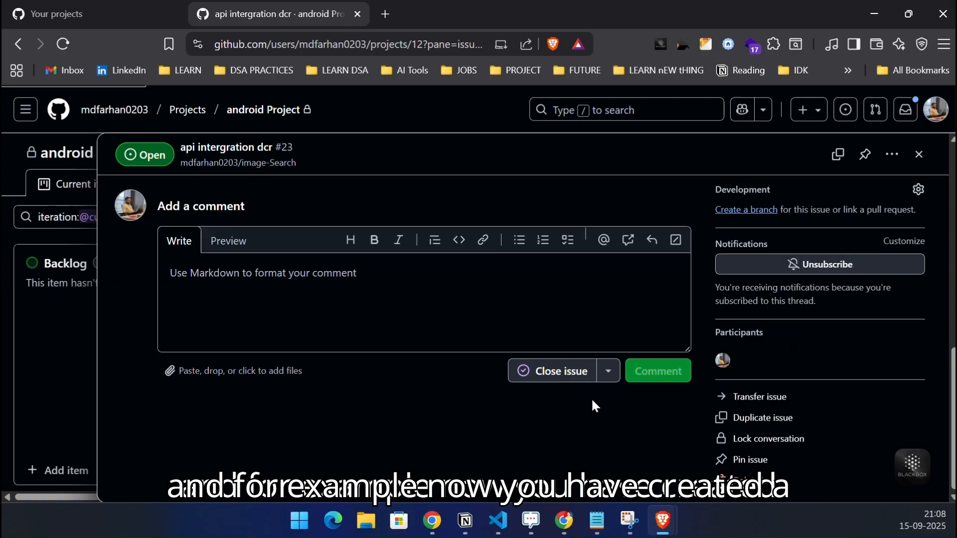
Close the "api intergration dcr" issue and return to the board to check its card in the Done column
click(555, 383)
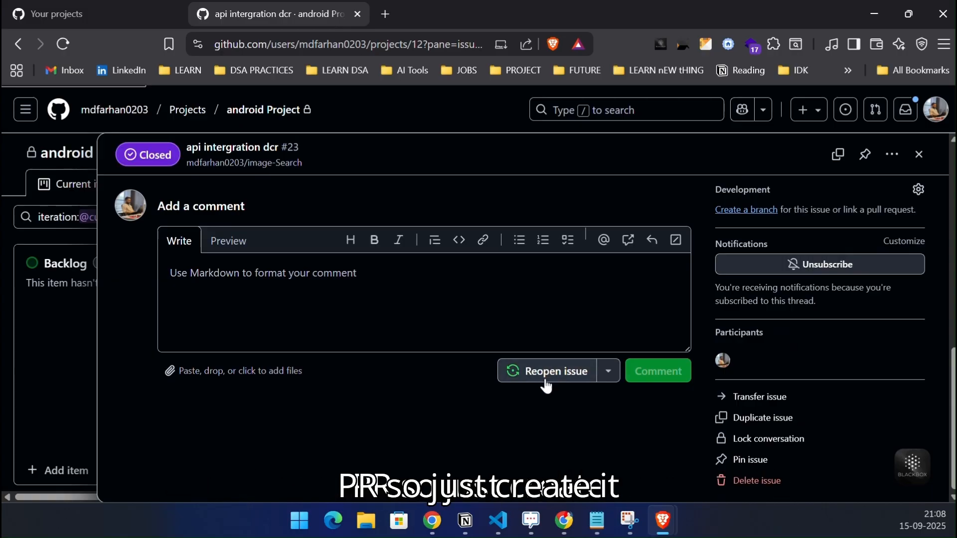
scroll(455, 424, up, 5)
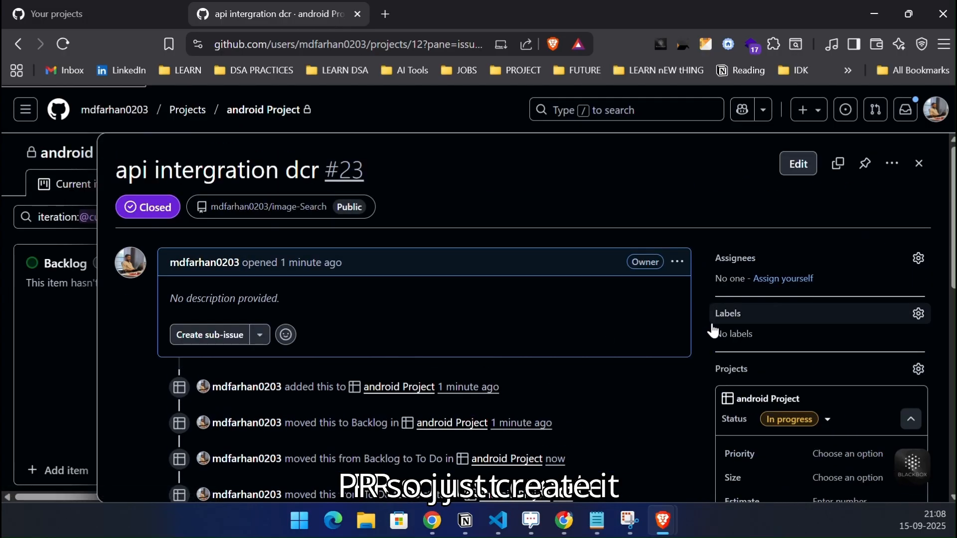
click(917, 168)
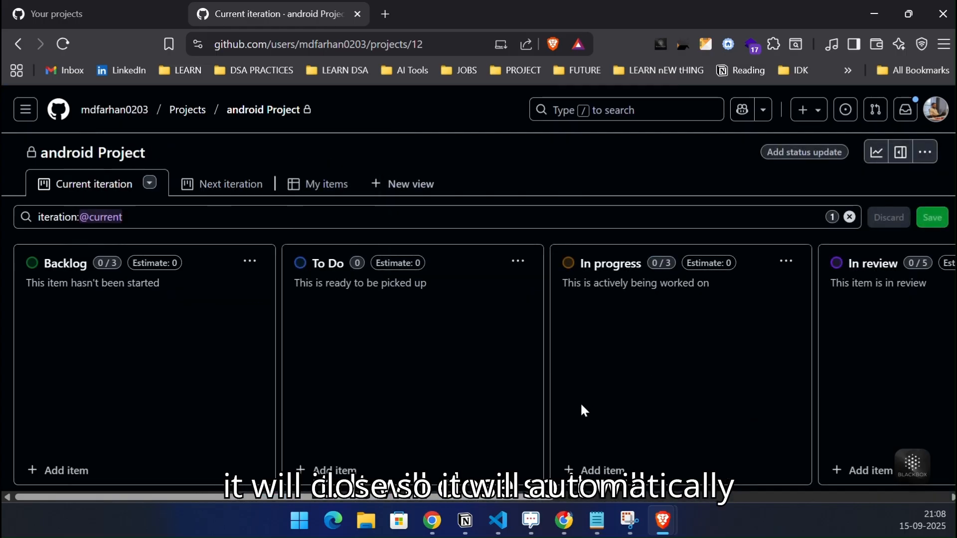
scroll(492, 368, right, 5)
scroll(492, 371, right, 1)
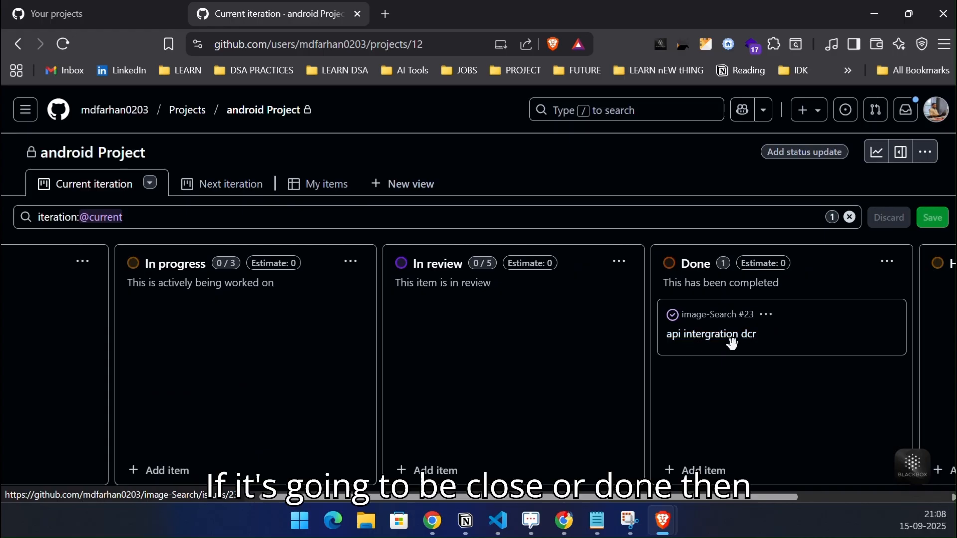
Move the "api intergration dcr" card from Done to In review and back to Done
scroll(730, 337, left, 3)
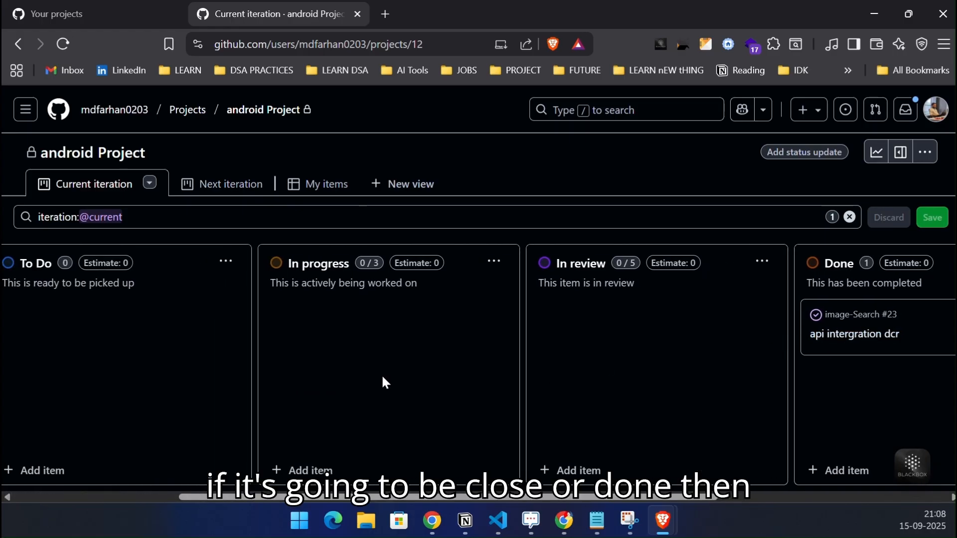
drag(899, 321, 686, 346)
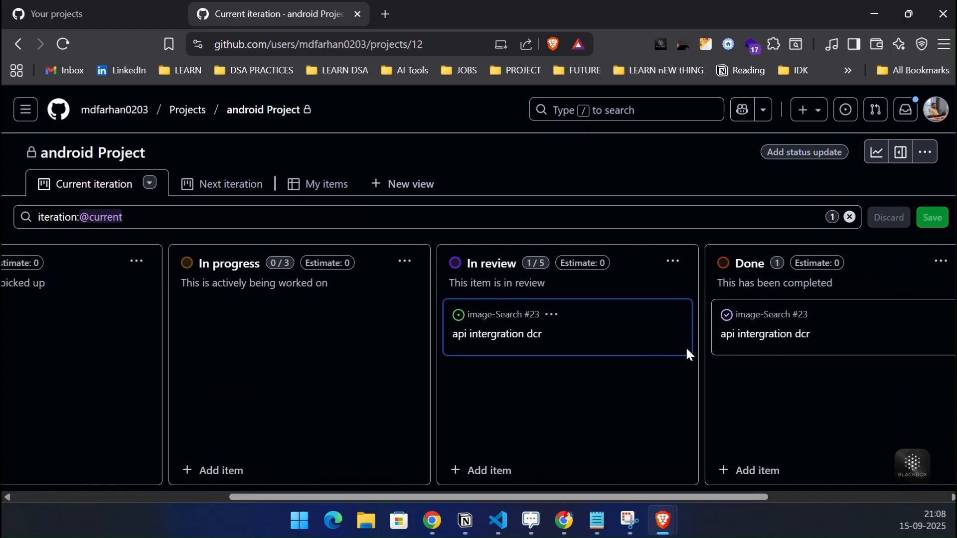
scroll(757, 328, right, 3)
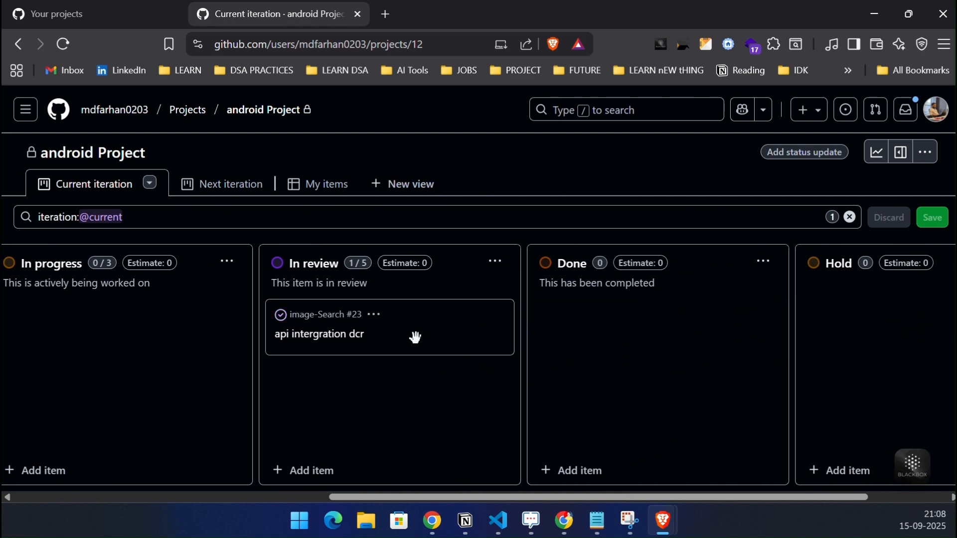
drag(415, 338, 606, 384)
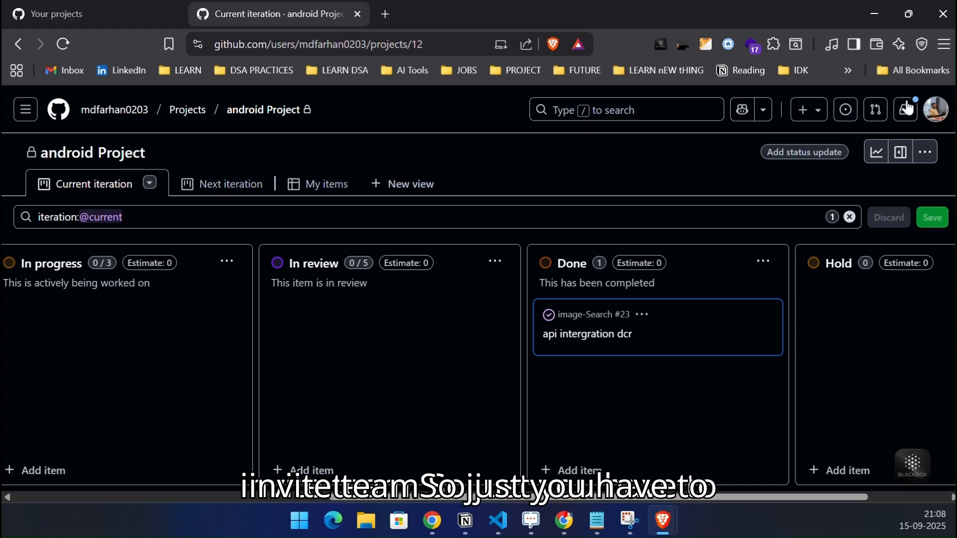
Open the project's access management settings and look over the collaborator sections
click(925, 152)
click(842, 233)
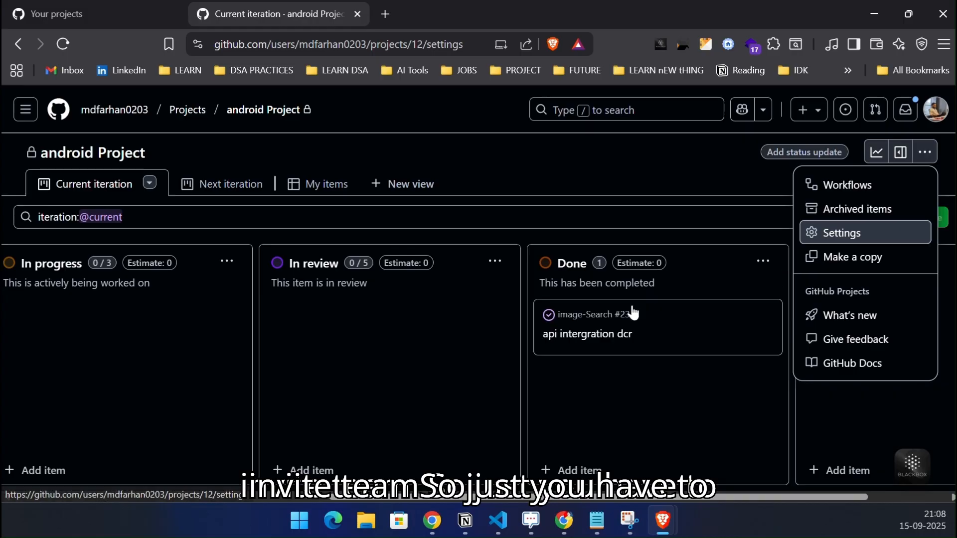
click(104, 235)
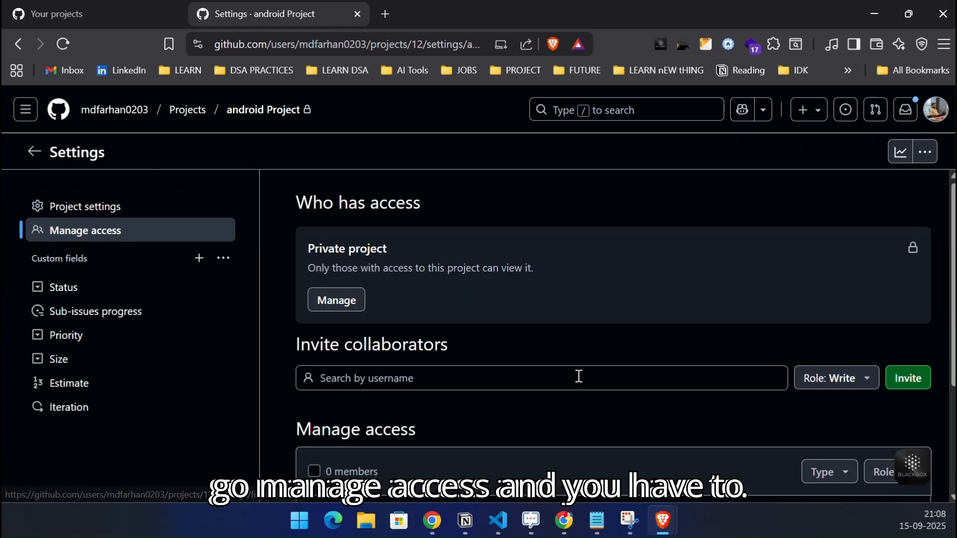
scroll(451, 384, down, 3)
scroll(455, 389, up, 3)
Search for the collaborator's username, select the matching account, and invite them to the project with the Write role
click(456, 377)
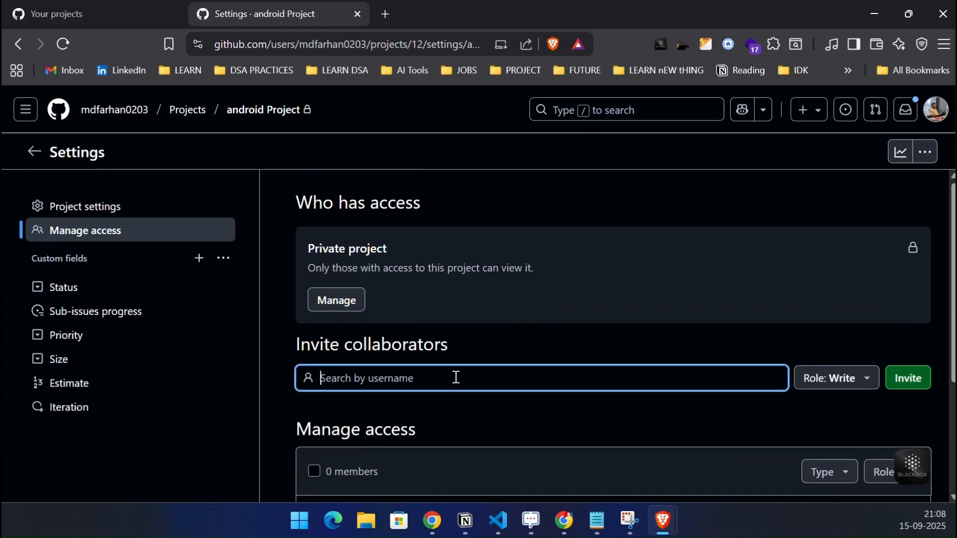
text(m)
key(BackSpace)
text(md)
key(BackSpace)
key(BackSpace)
text(mdfa)
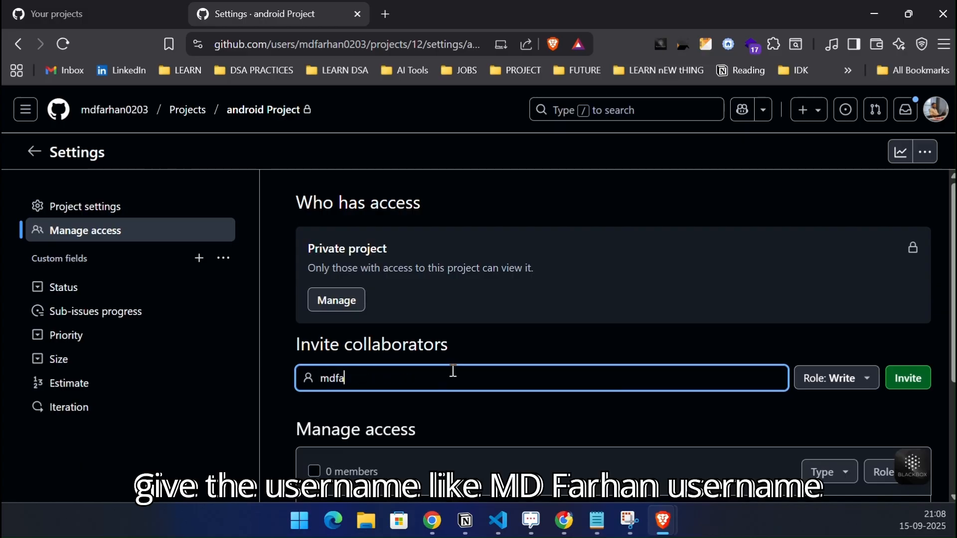
text(rhan)
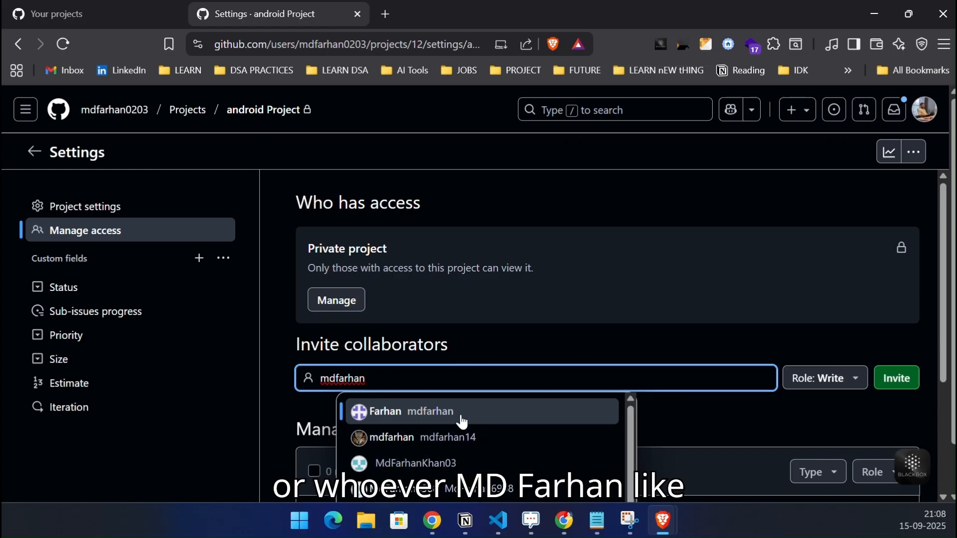
text(vsm)
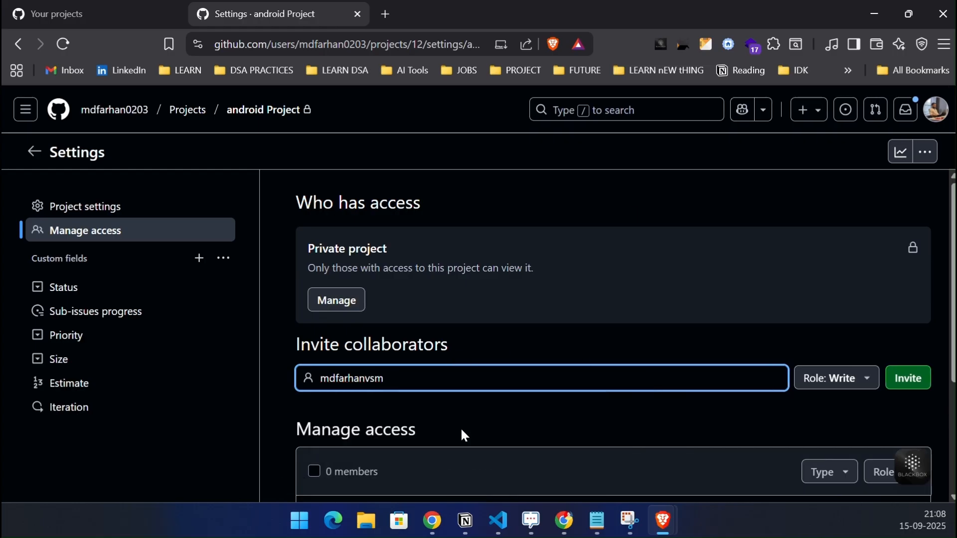
click(450, 413)
scroll(524, 358, down, 3)
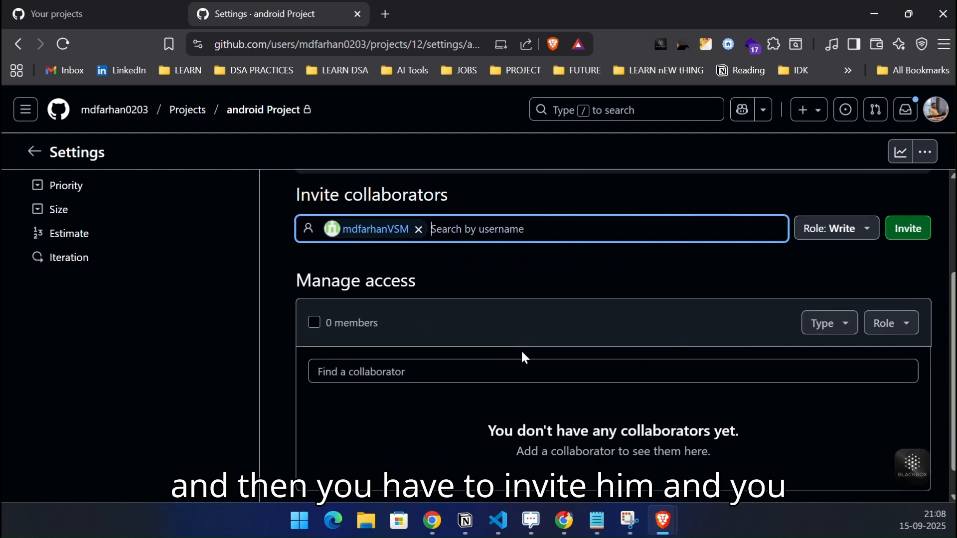
click(910, 232)
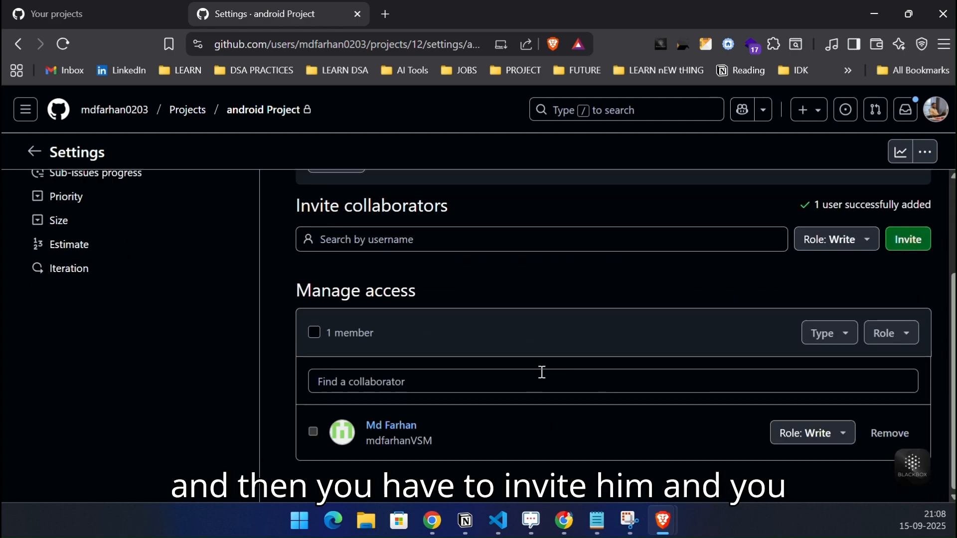
Look through the collaborator role options and the project's access list without changing the role
click(876, 249)
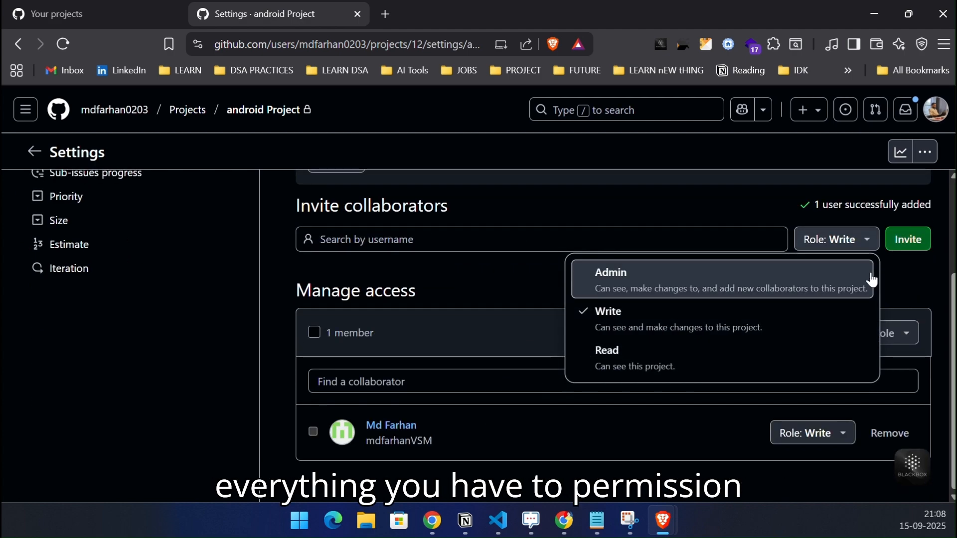
click(477, 299)
scroll(448, 428, up, 3)
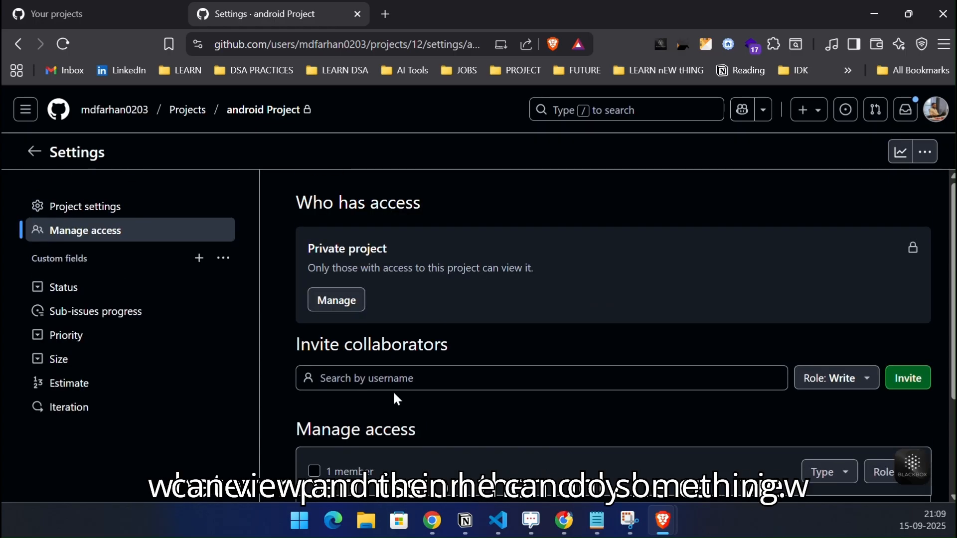
scroll(395, 387, down, 3)
scroll(395, 387, up, 3)
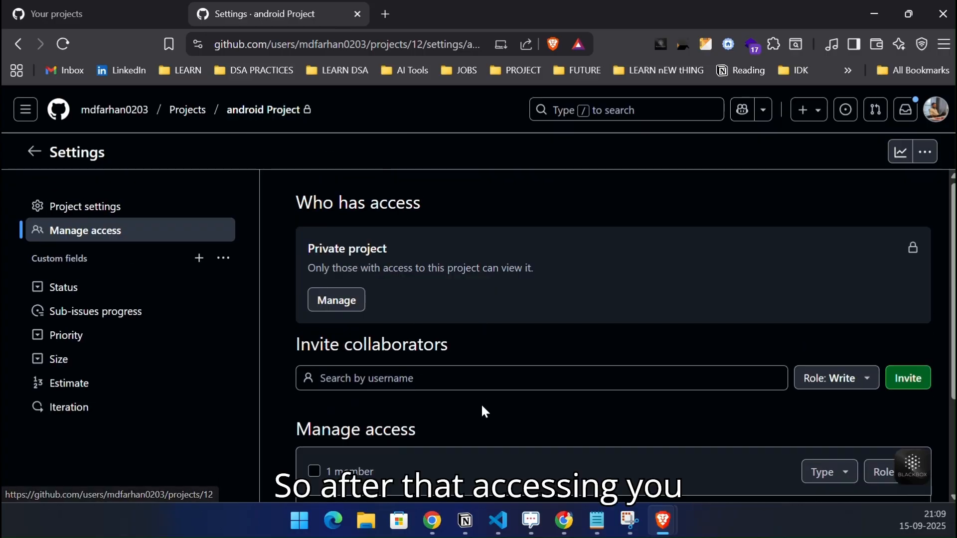
Leave the project settings and go to the image-Search repository through the profile's repositories
click(266, 110)
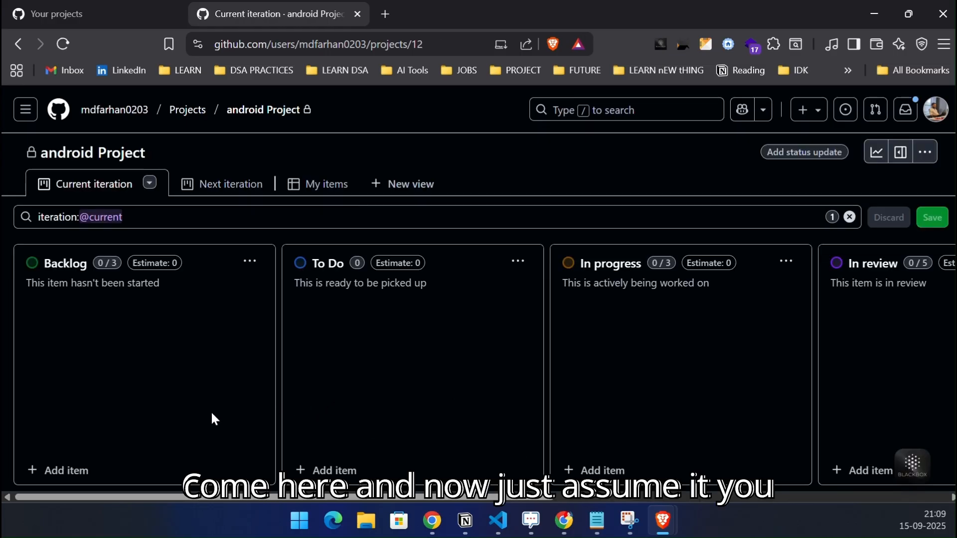
click(186, 110)
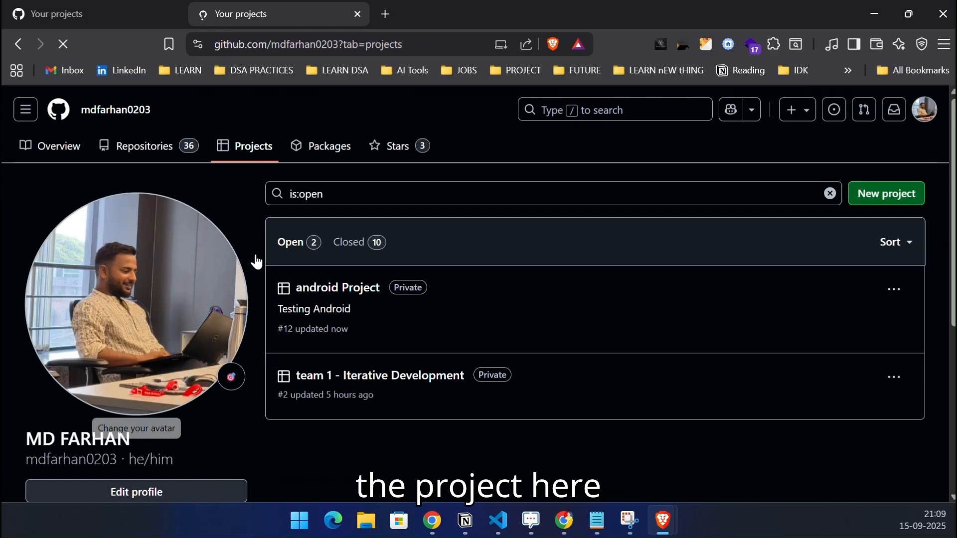
click(169, 152)
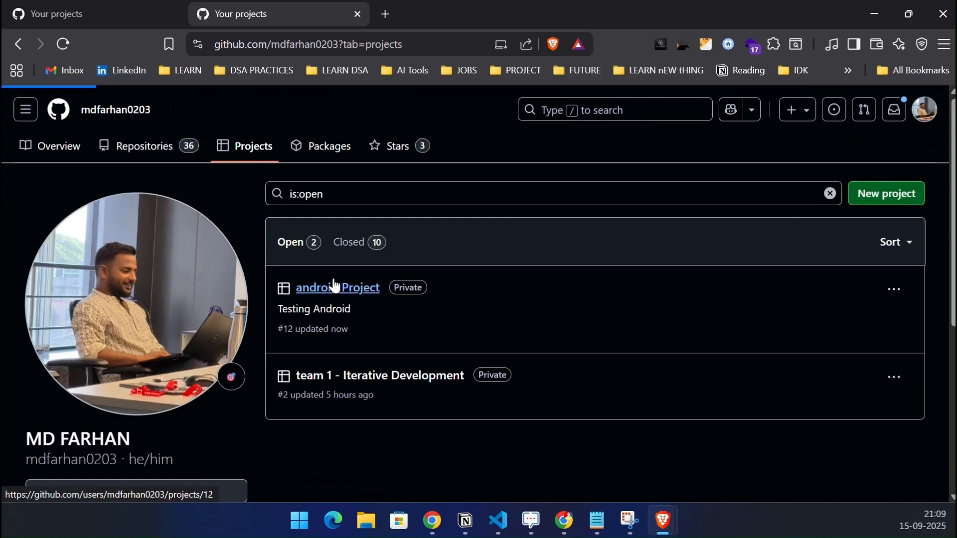
click(329, 248)
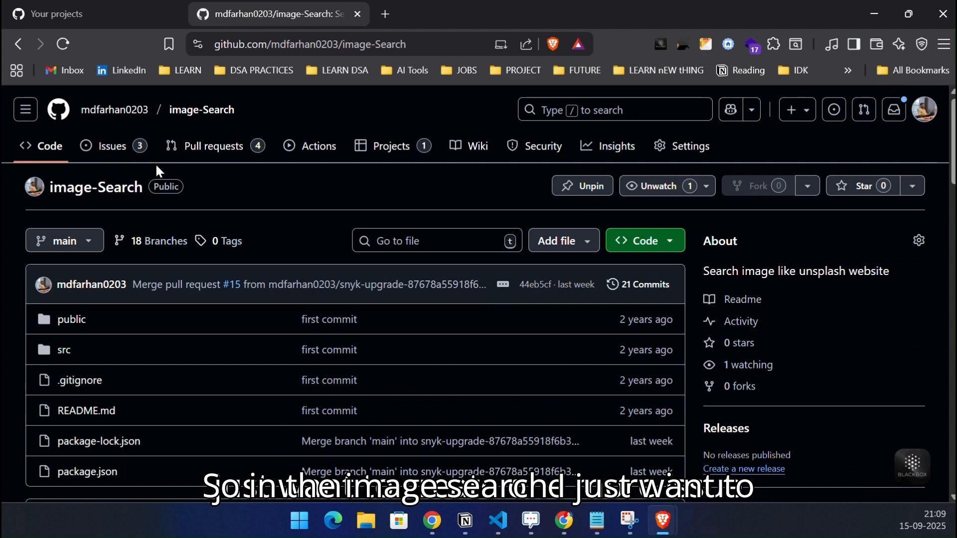
Create a new issue titled "doctor list" in the image-Search repository
click(112, 146)
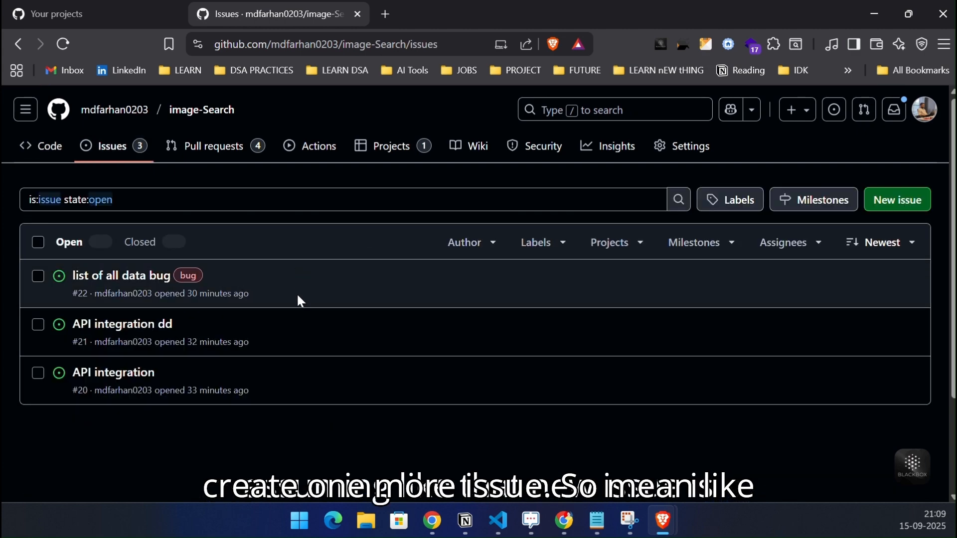
click(879, 208)
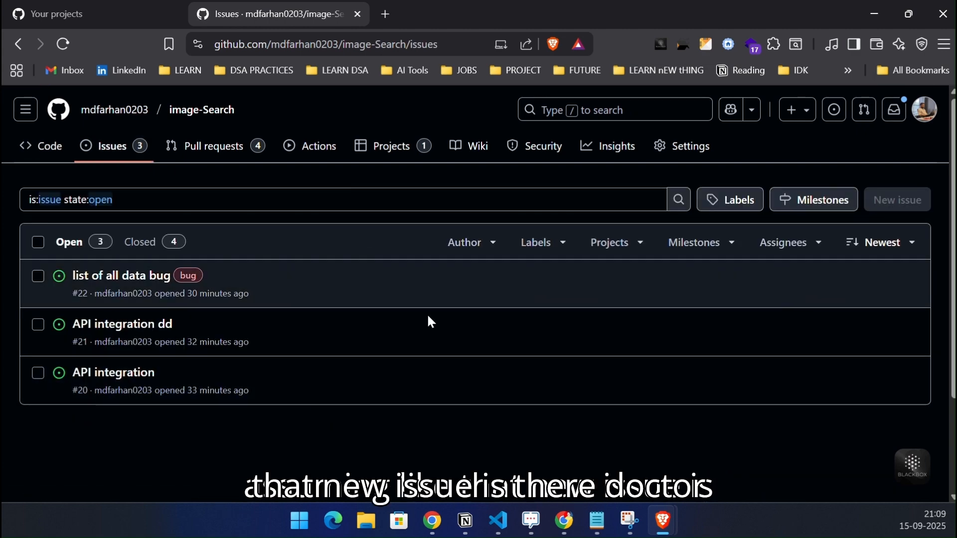
text(doctor list)
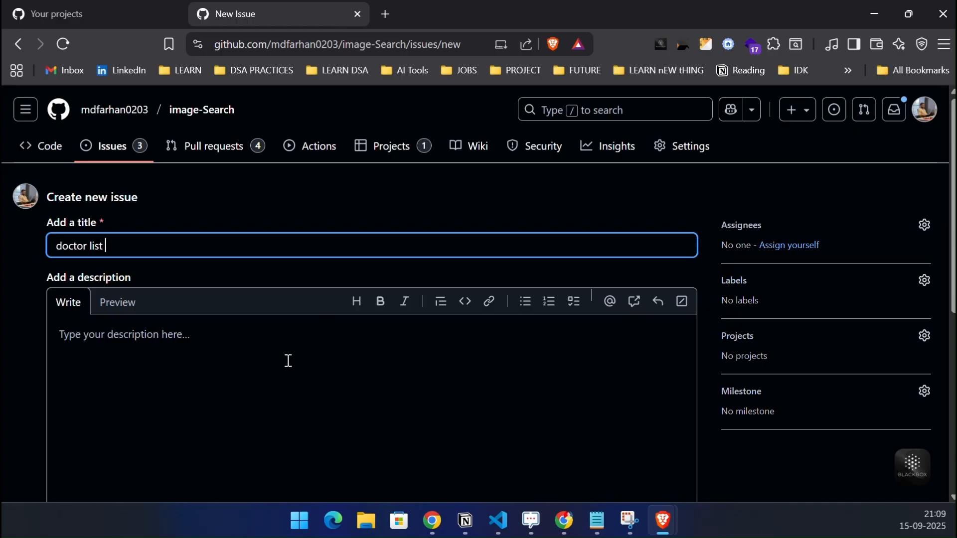
scroll(286, 361, down, 7)
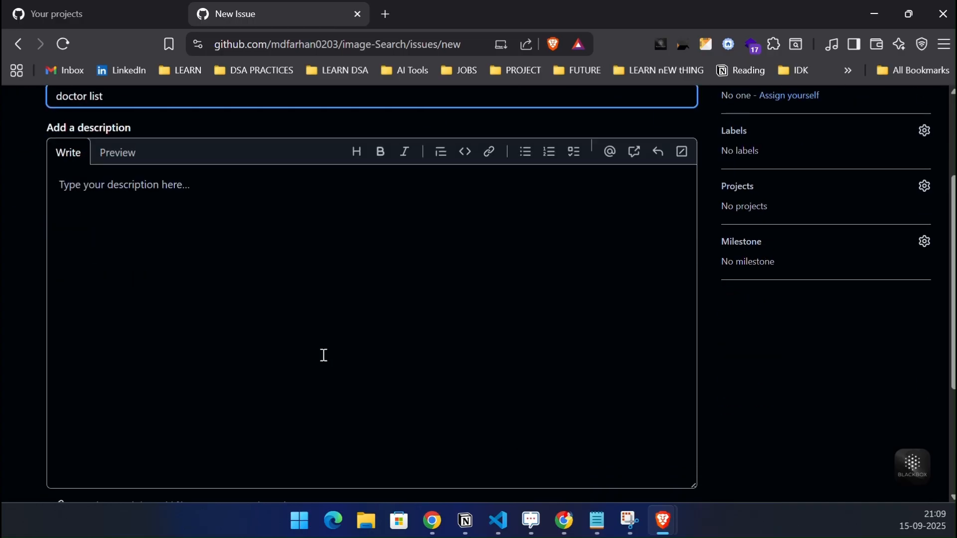
click(663, 337)
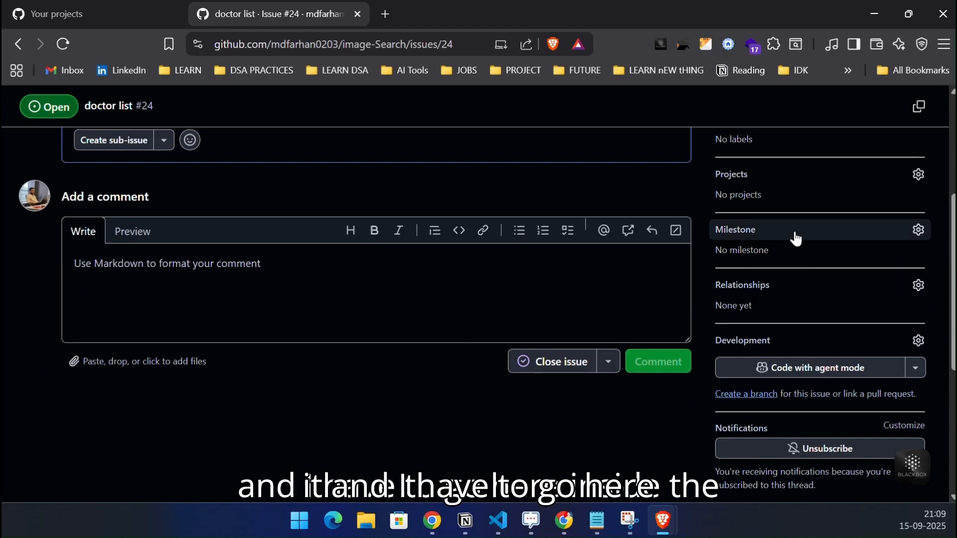
Try to add the "doctor list" issue to android Project
scroll(847, 326, up, 1)
click(929, 256)
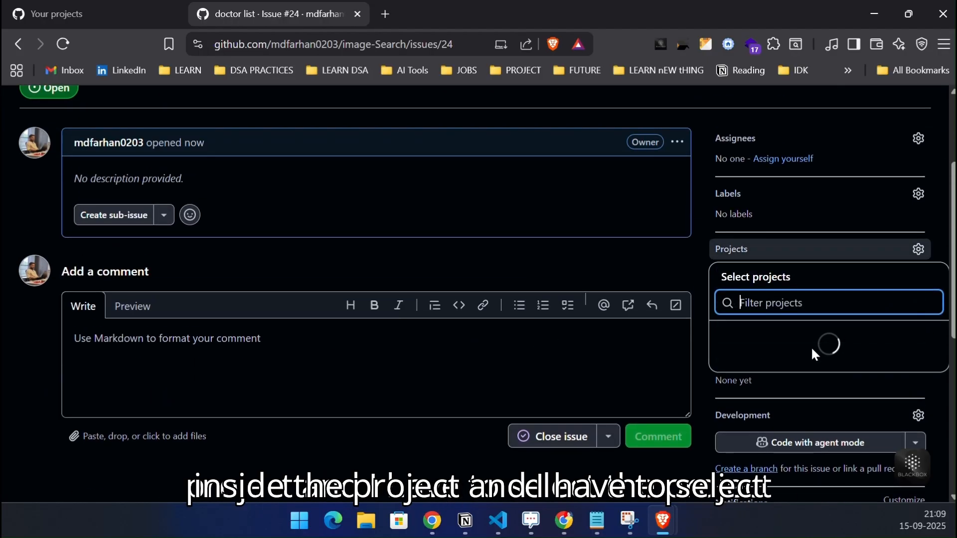
click(782, 366)
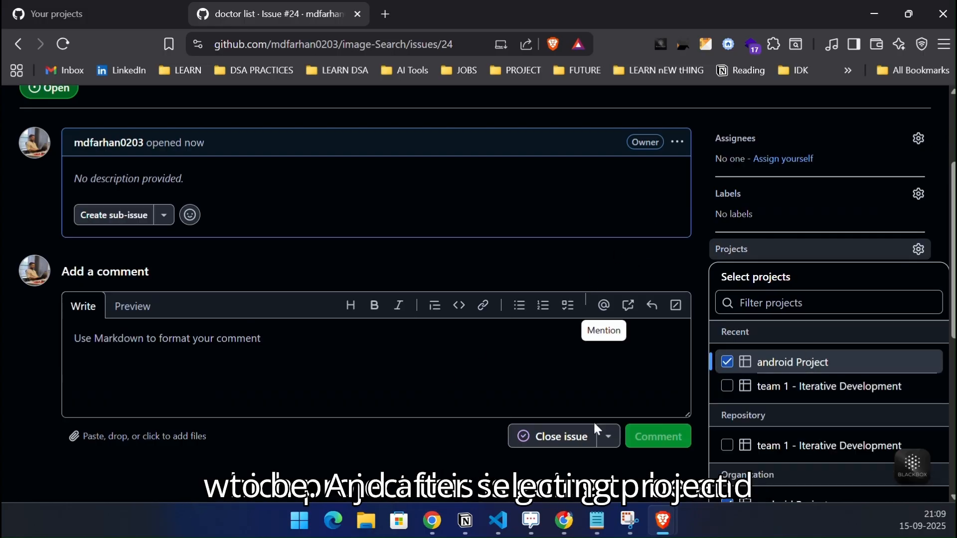
scroll(491, 430, down, 1)
click(386, 374)
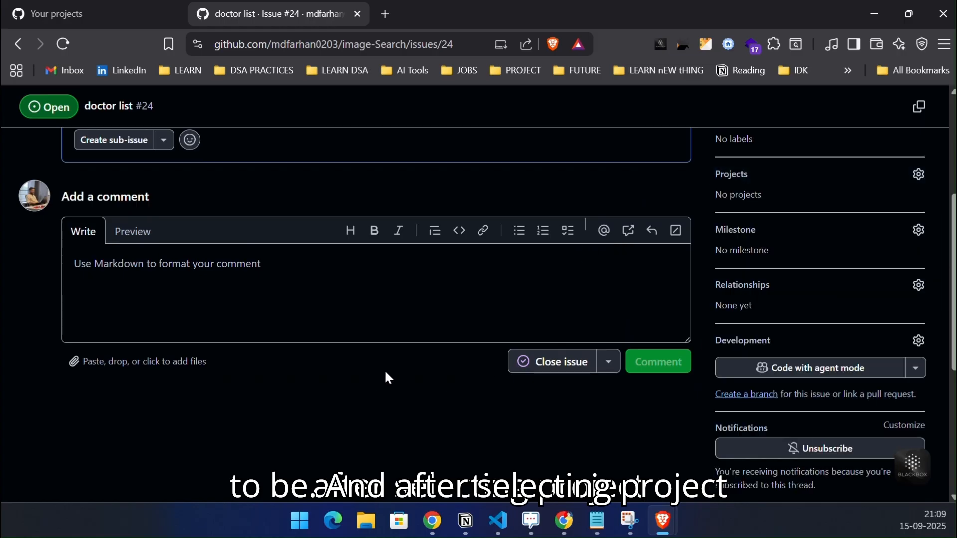
Reopen the issue's project selection and add the "doctor list" issue to android Project
scroll(825, 299, up, 1)
scroll(892, 356, up, 2)
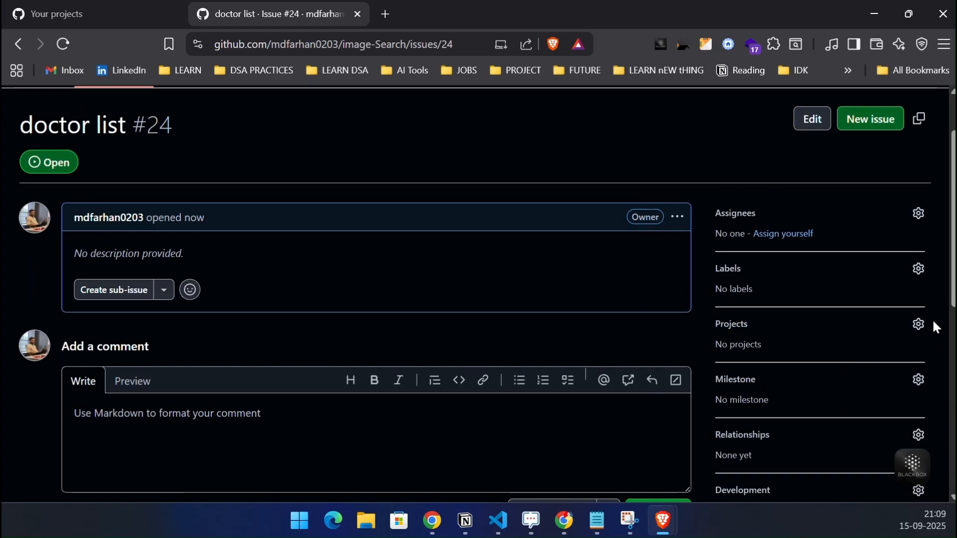
click(918, 325)
key(Return)
click(877, 298)
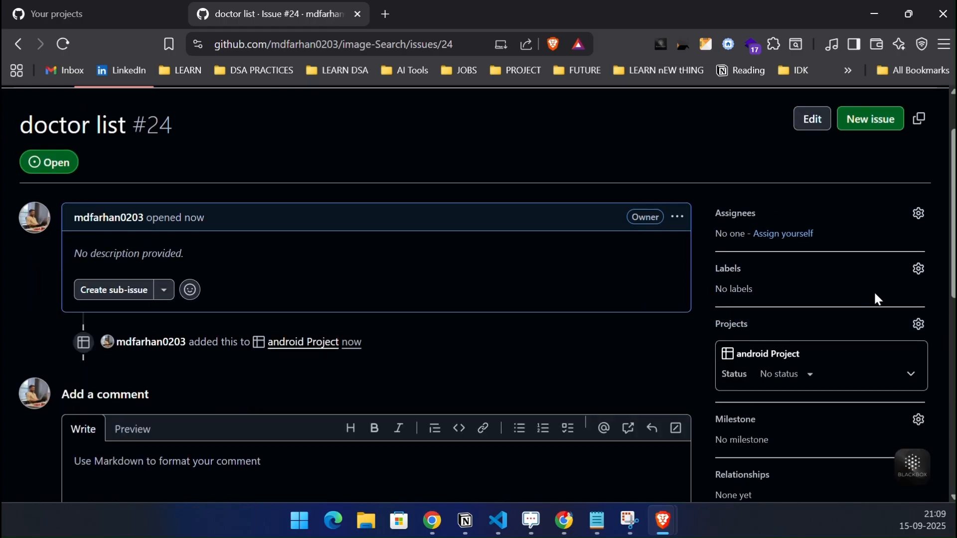
Set the status of the "doctor list" issue in android Project to To Do
click(811, 375)
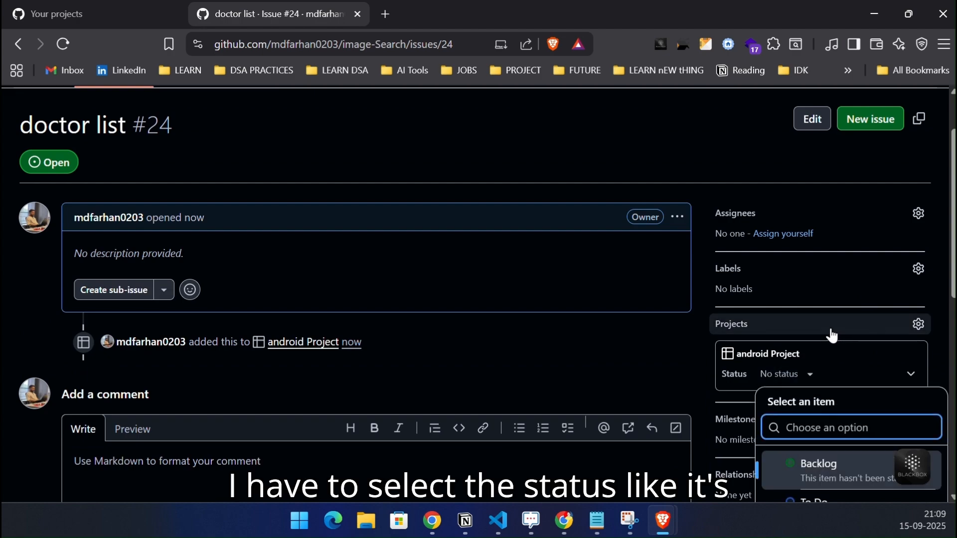
scroll(806, 401, down, 2)
scroll(805, 401, down, 2)
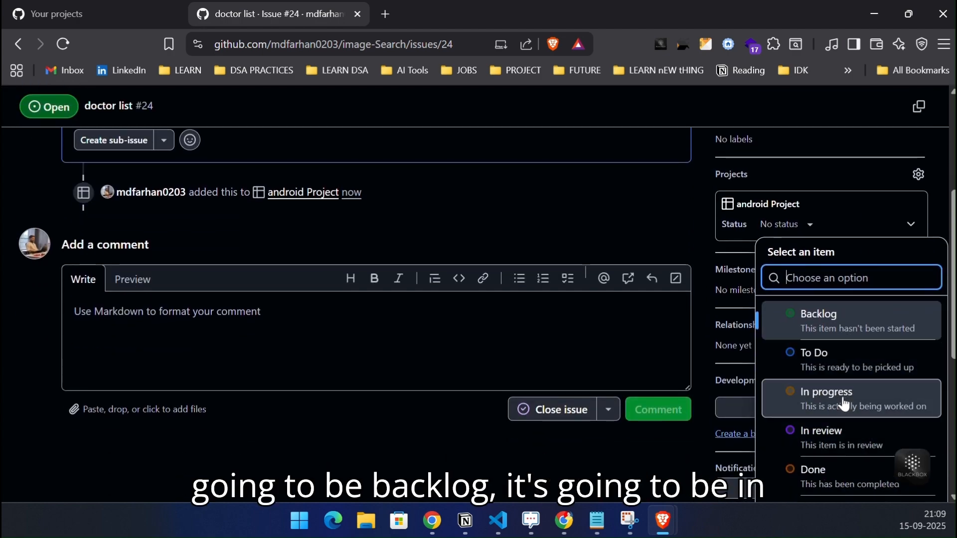
click(847, 366)
scroll(837, 377, down, 3)
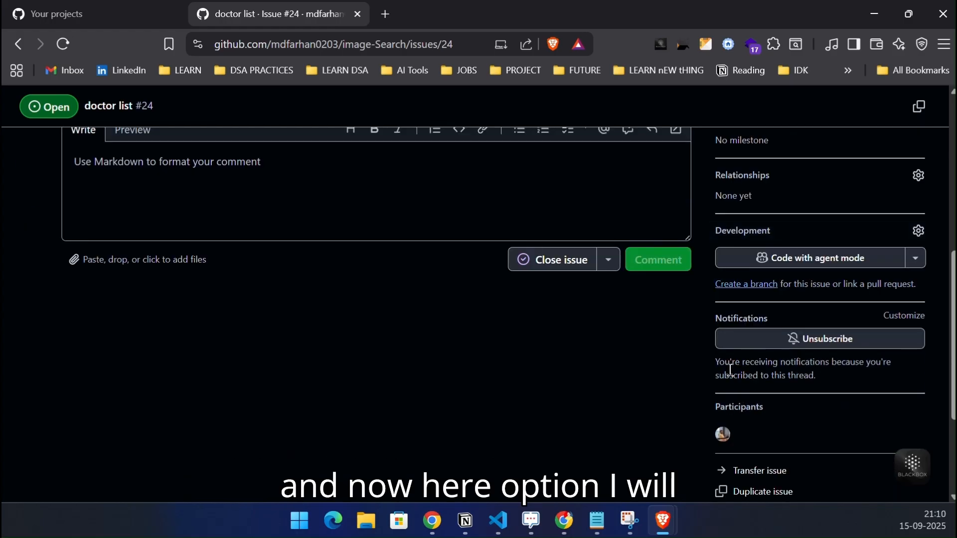
Search the assignees for the invited collaborator's username and assign the "doctor list" issue to that account
scroll(471, 411, down, 3)
scroll(468, 398, up, 10)
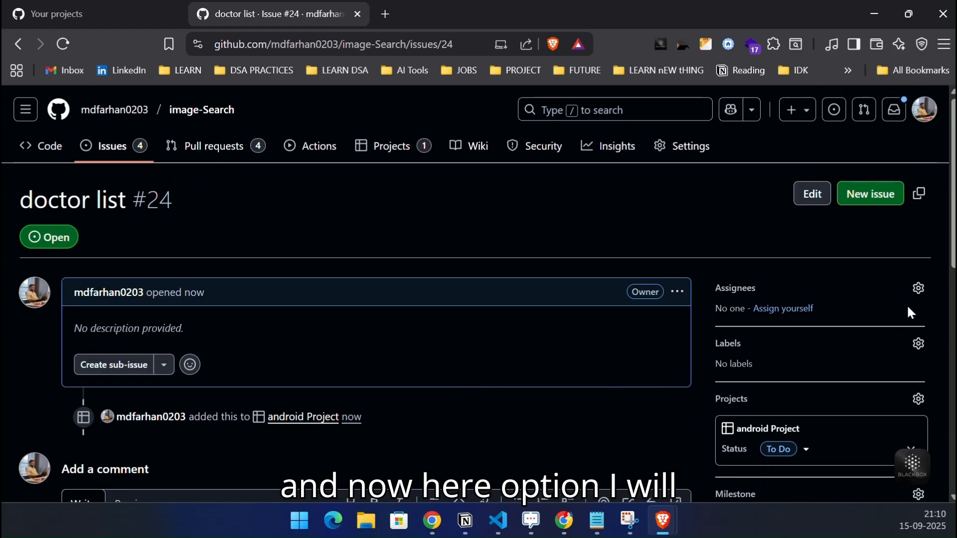
click(918, 291)
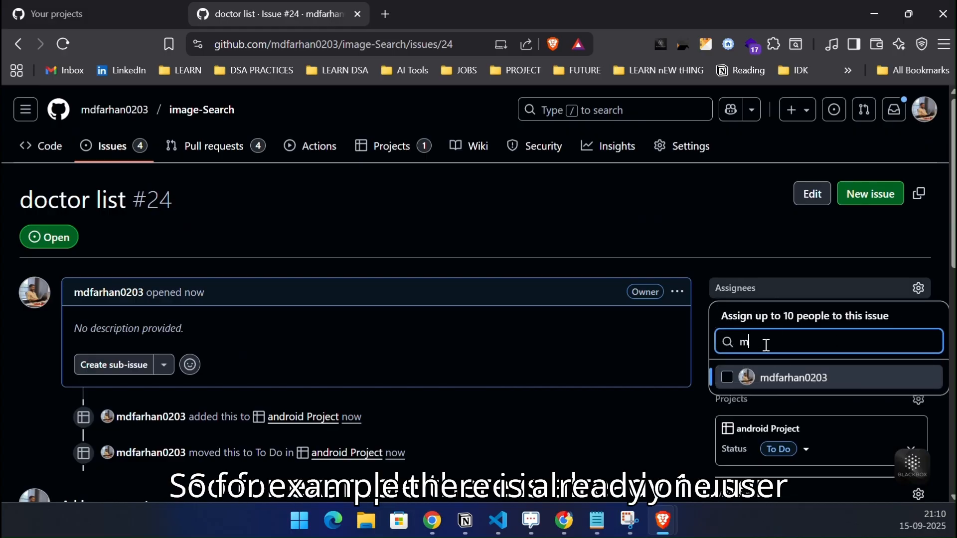
text(mdfa)
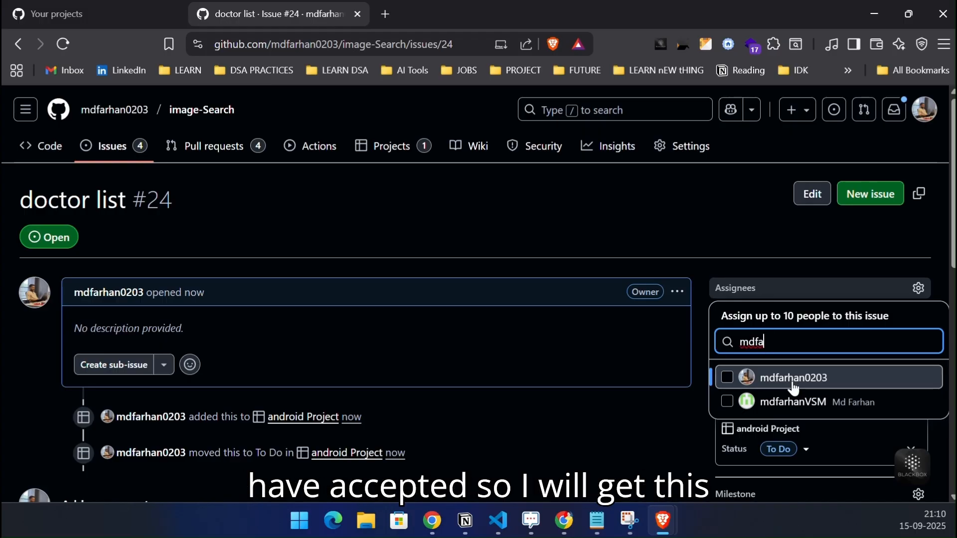
click(792, 402)
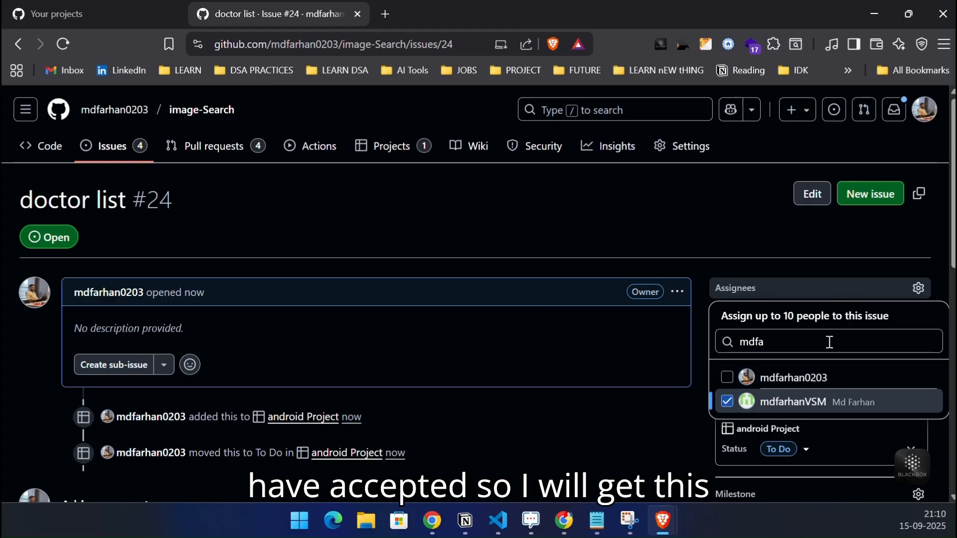
click(532, 459)
scroll(533, 399, down, 6)
scroll(533, 400, up, 5)
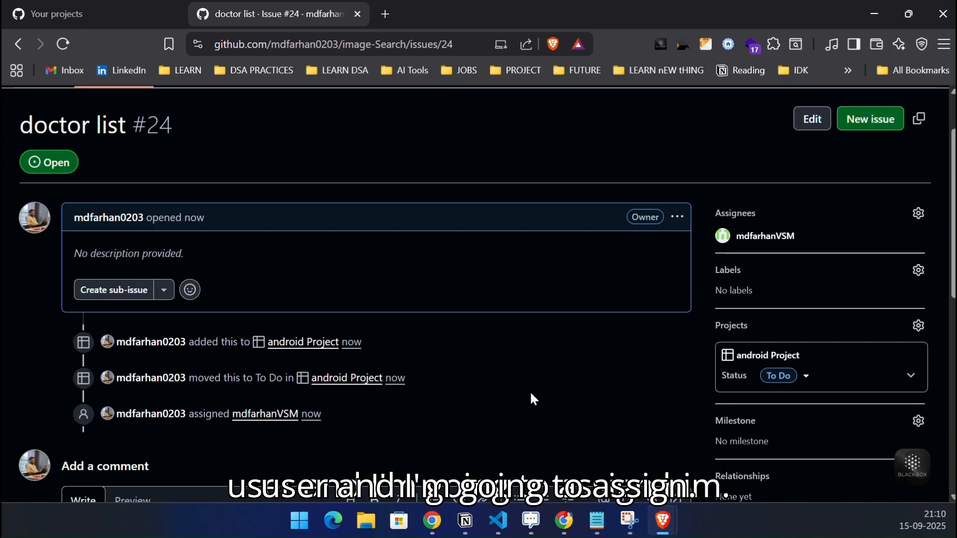
click(918, 213)
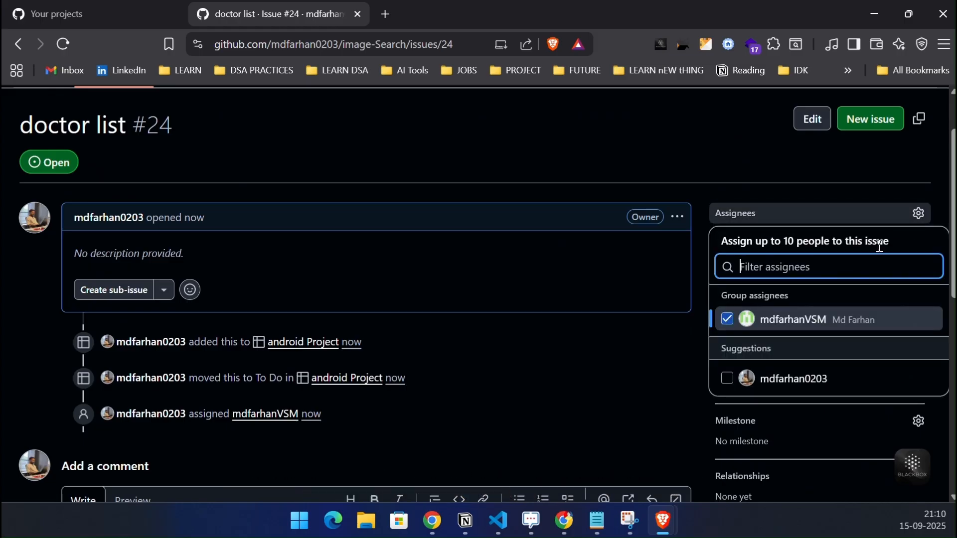
click(728, 321)
click(728, 321)
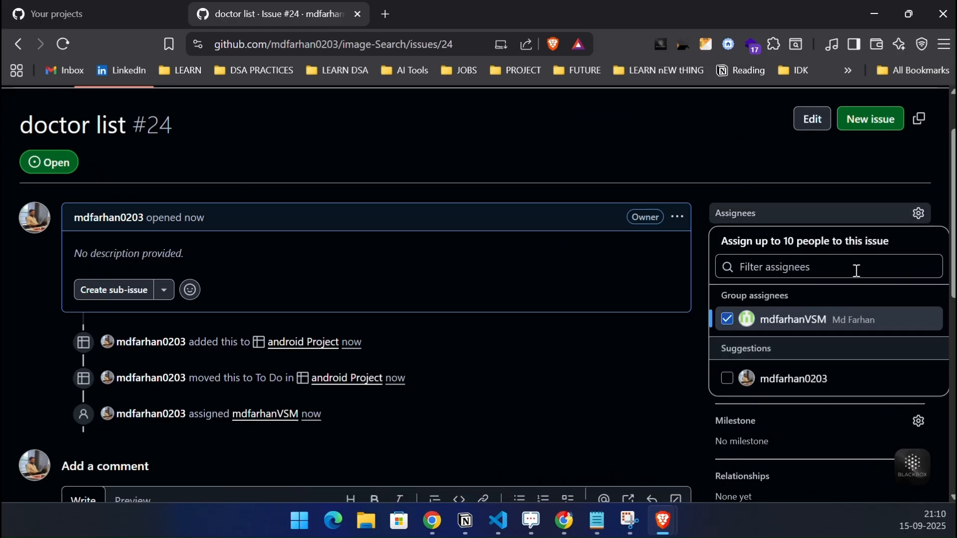
click(765, 177)
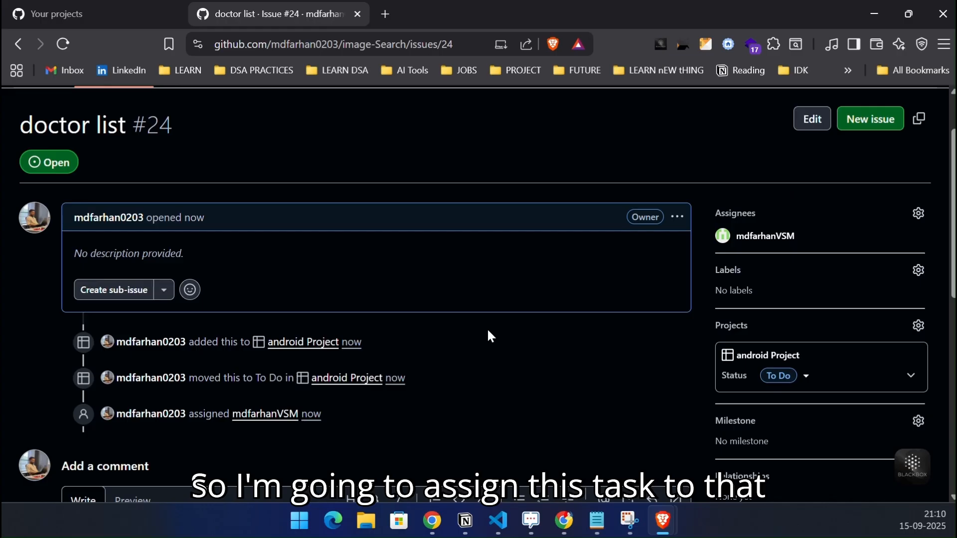
Open the android Project board through the profile's projects and look through its status columns for the "doctor list" issue
scroll(448, 344, down, 7)
scroll(422, 352, up, 10)
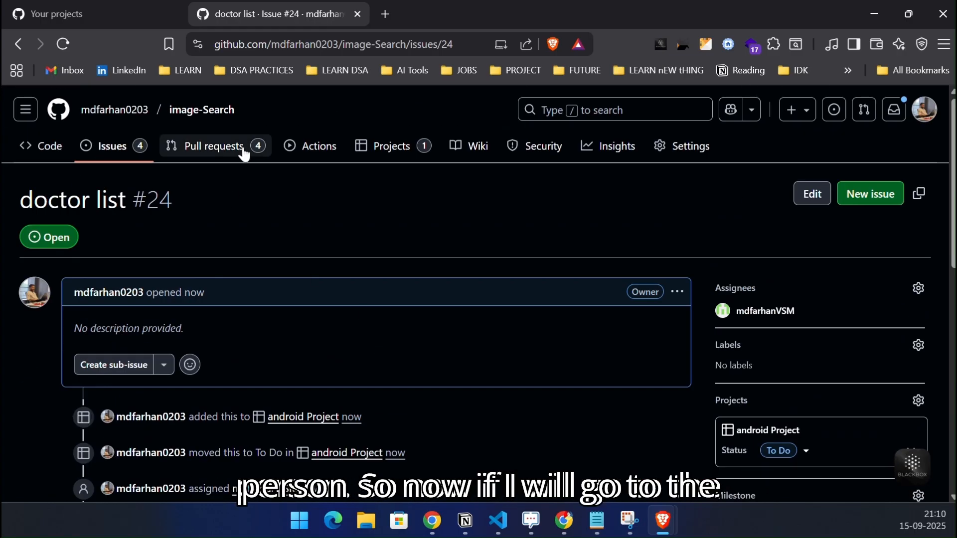
click(399, 150)
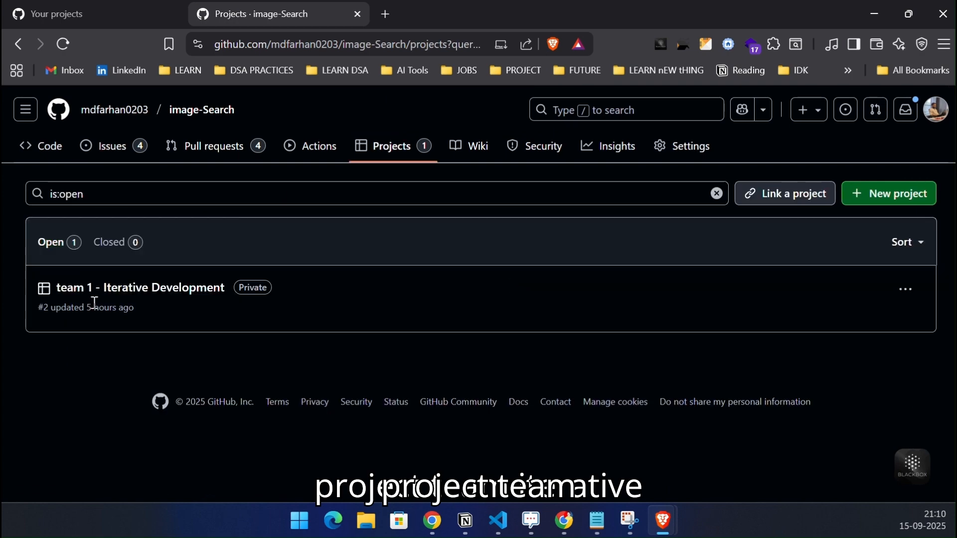
click(97, 102)
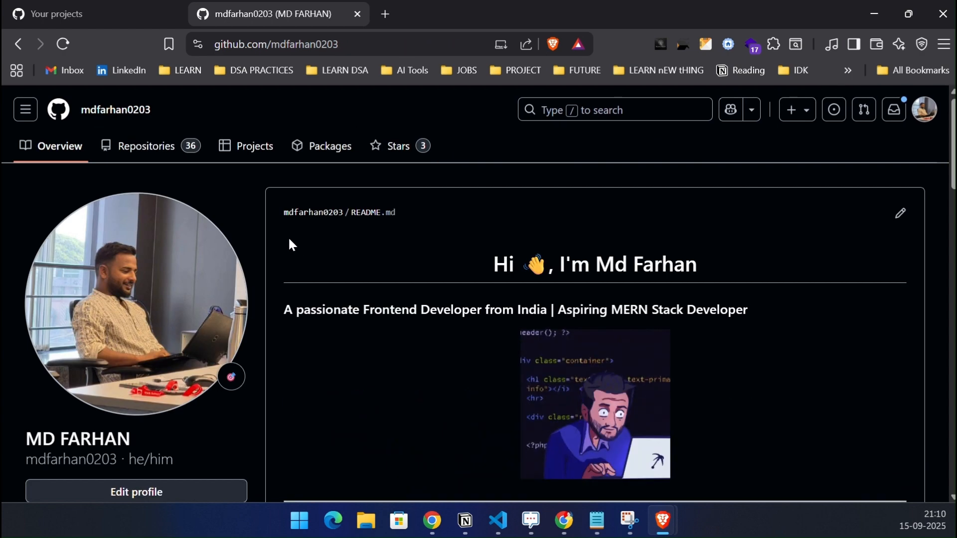
click(264, 148)
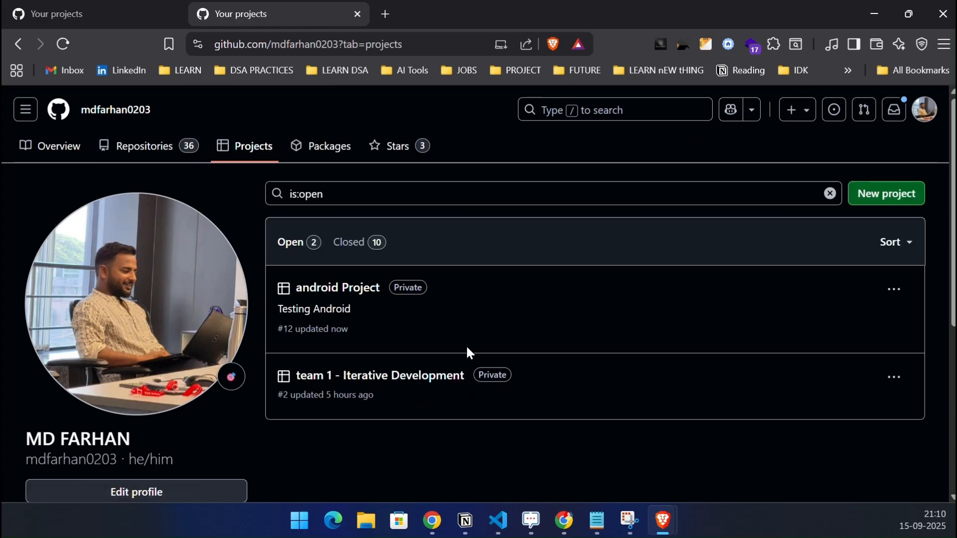
click(353, 289)
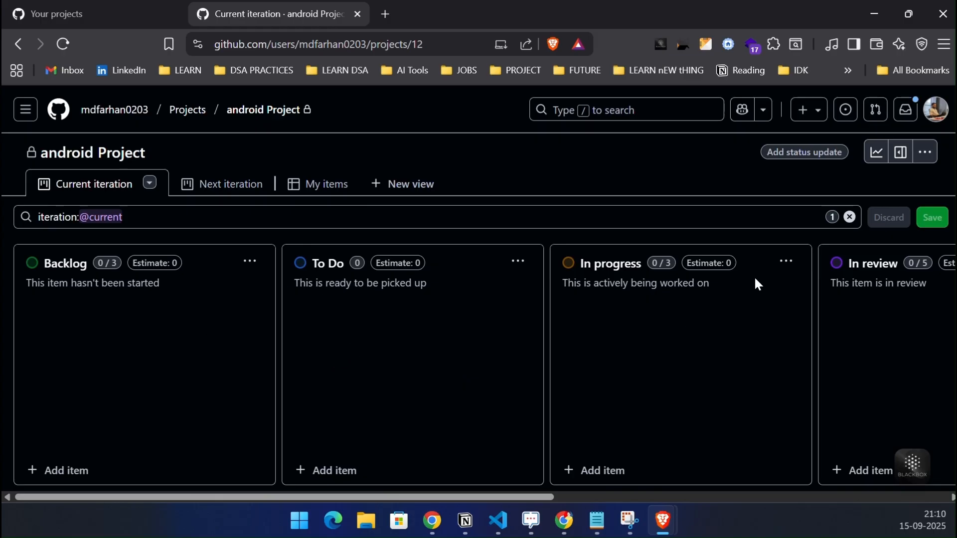
scroll(503, 344, right, 6)
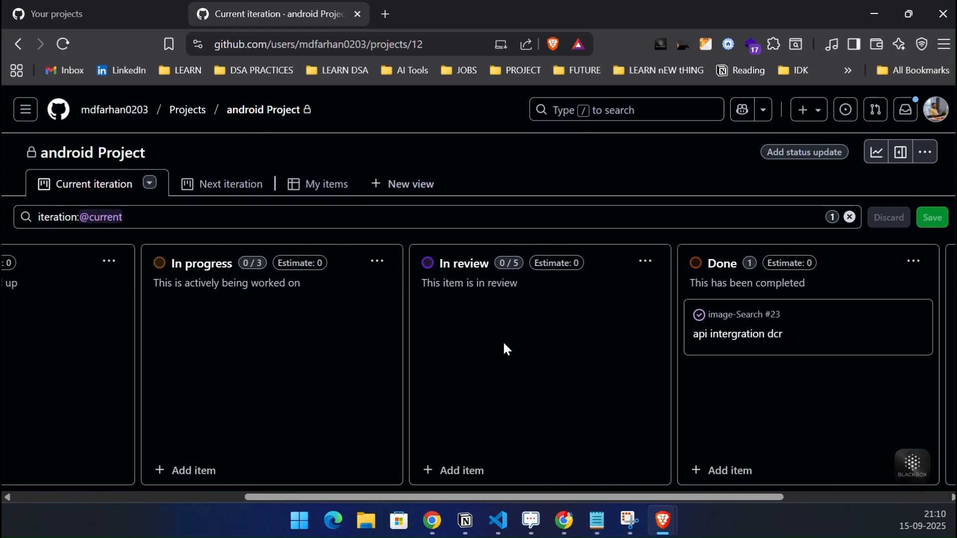
scroll(502, 344, left, 6)
Switch to the image-Search repository and open the "doctor list" issue from its issues list
click(87, 23)
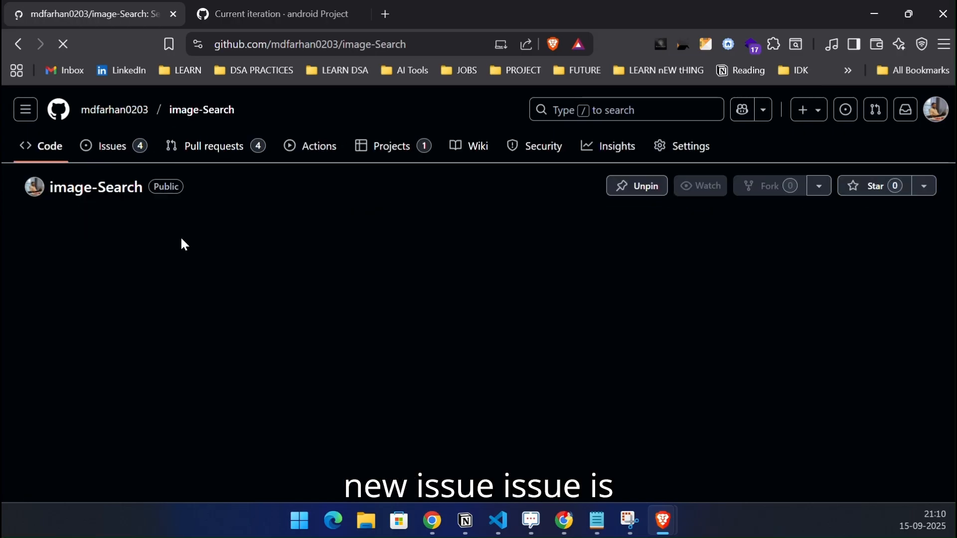
click(112, 145)
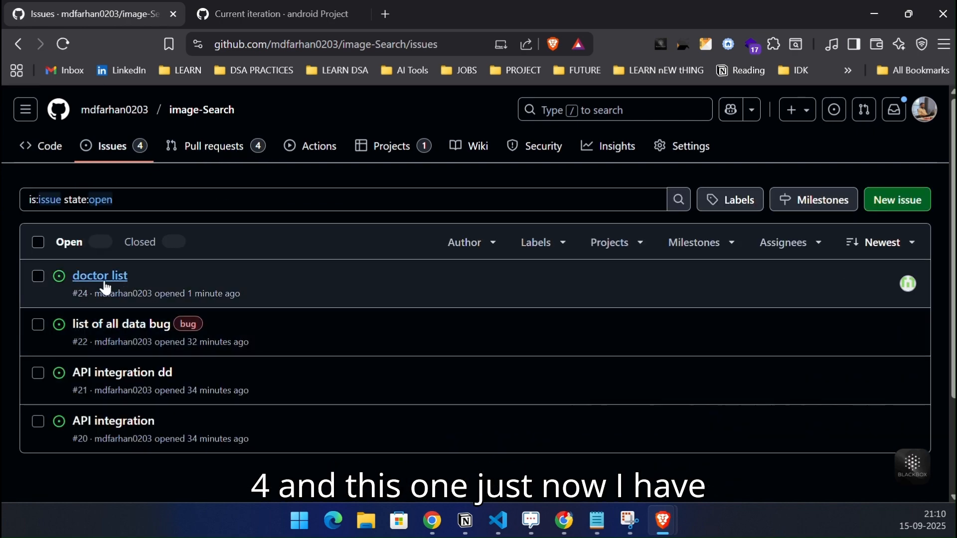
click(117, 275)
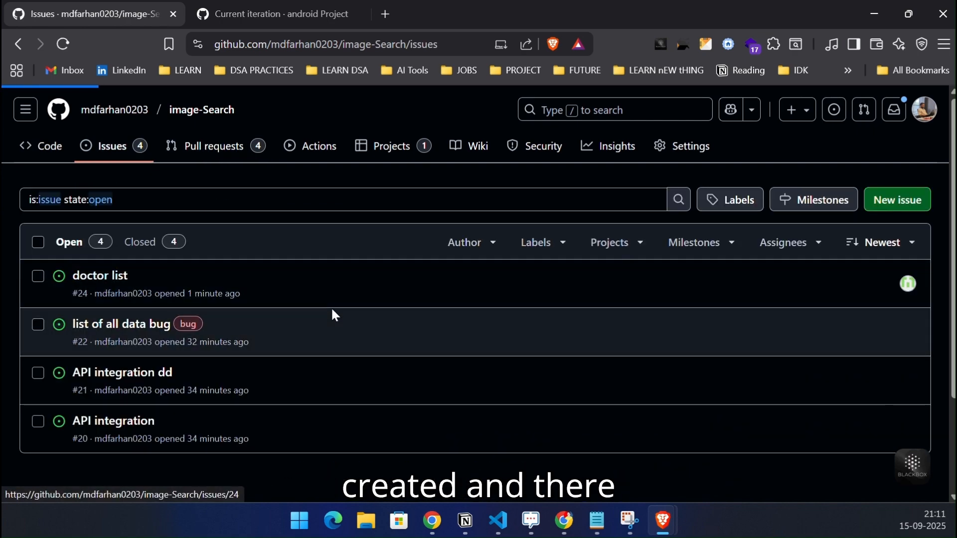
scroll(761, 411, down, 3)
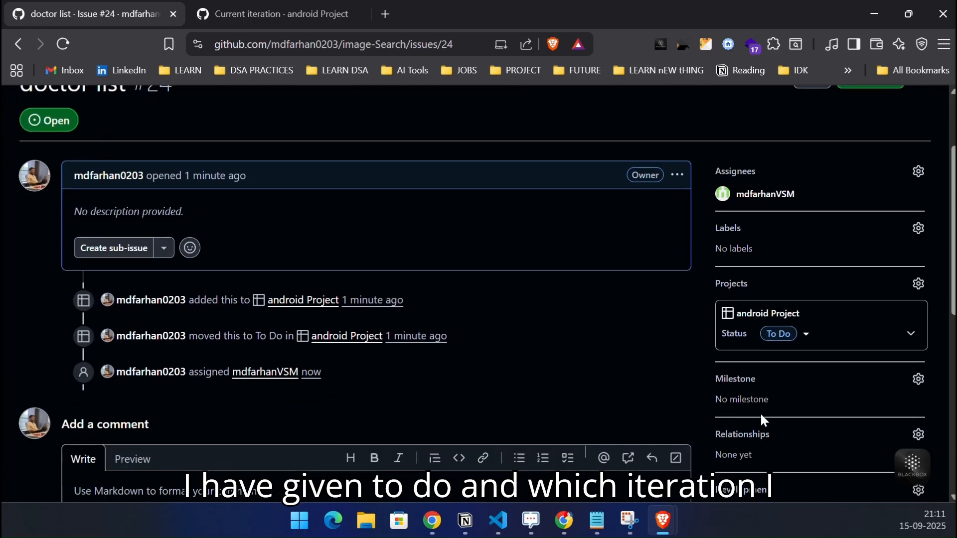
Try to choose an iteration in the issue's android Project fields, and return to the issue page
click(805, 301)
click(868, 304)
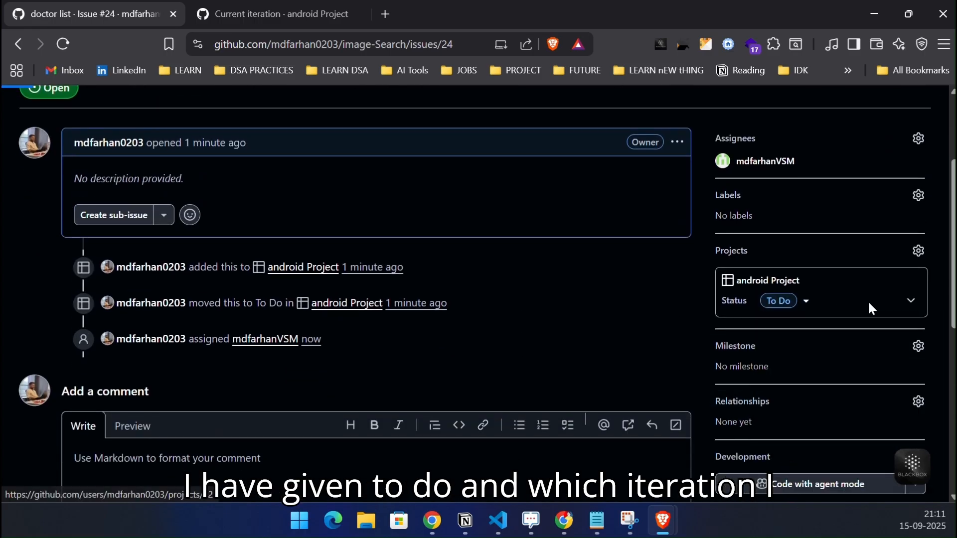
click(911, 301)
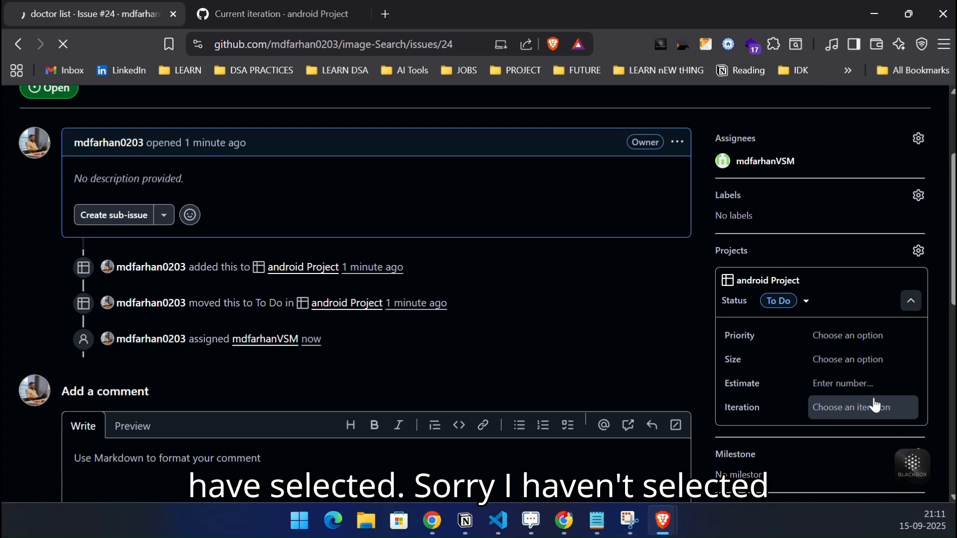
click(872, 405)
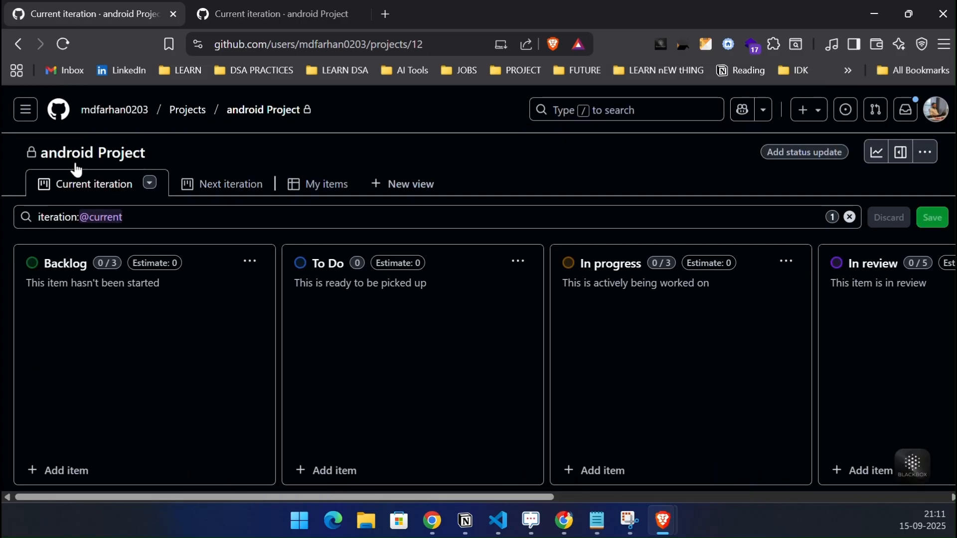
click(17, 44)
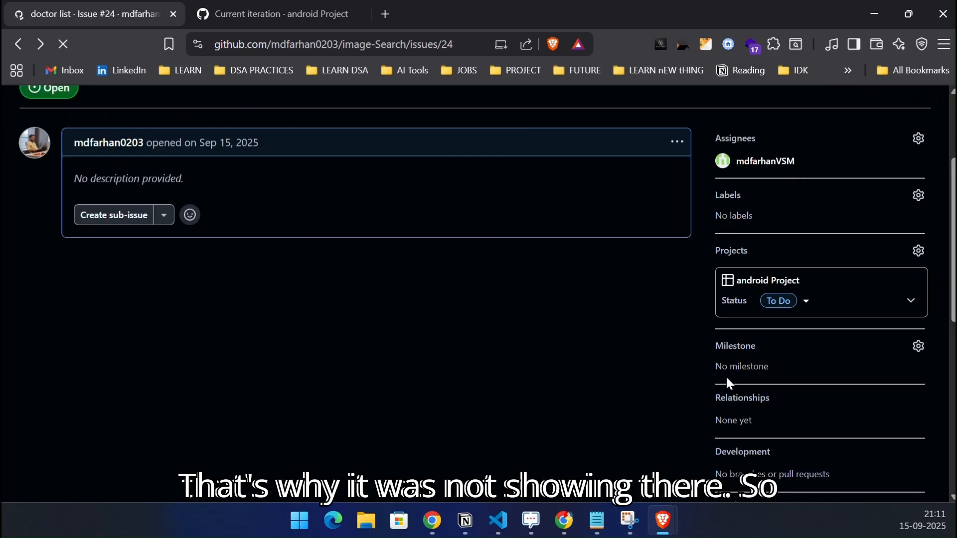
Set the iteration of the "doctor list" issue in android Project to Iteration 1 (Sep 15 - Sep 21)
click(911, 285)
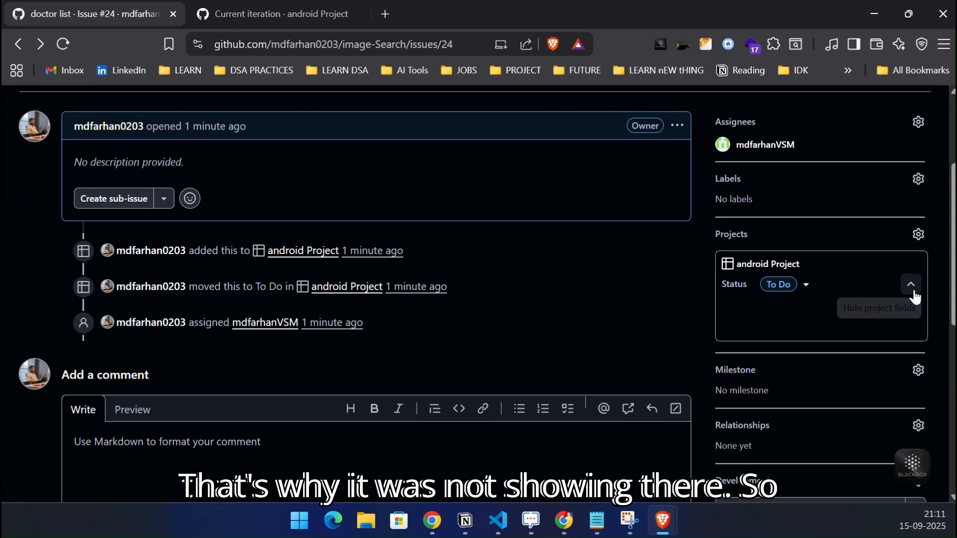
click(857, 391)
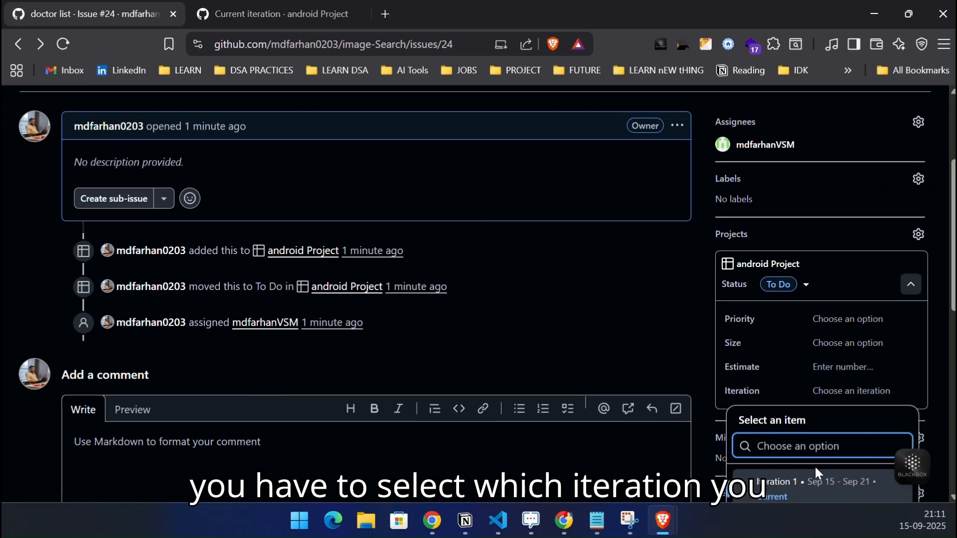
scroll(794, 356, down, 1)
click(812, 417)
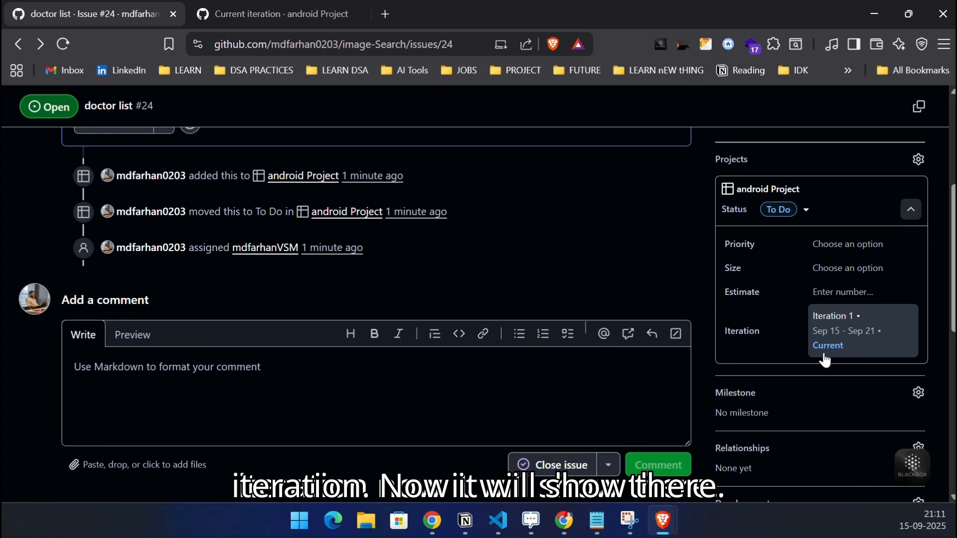
On the android Project board, move the "doctor list" card from To Do to In progress and on to In review
click(271, 13)
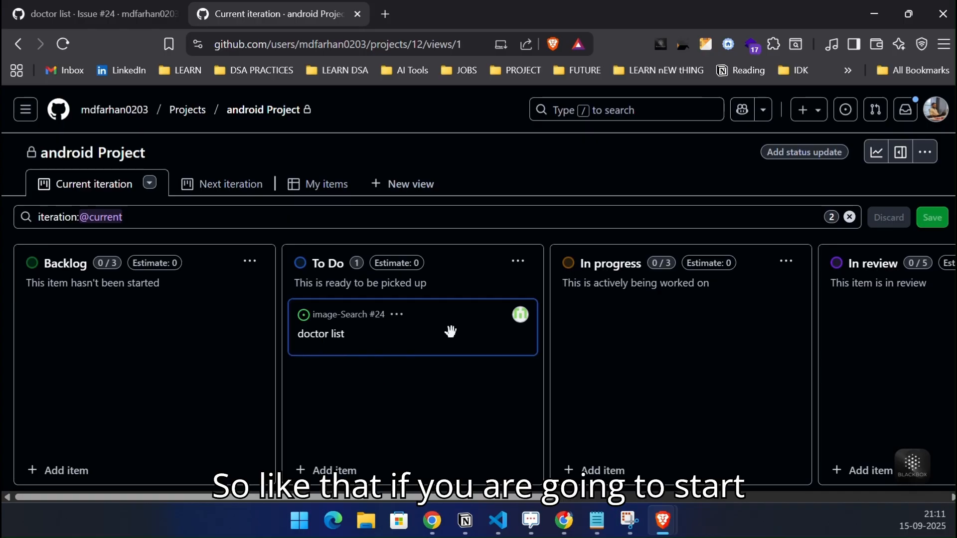
drag(451, 331, 643, 327)
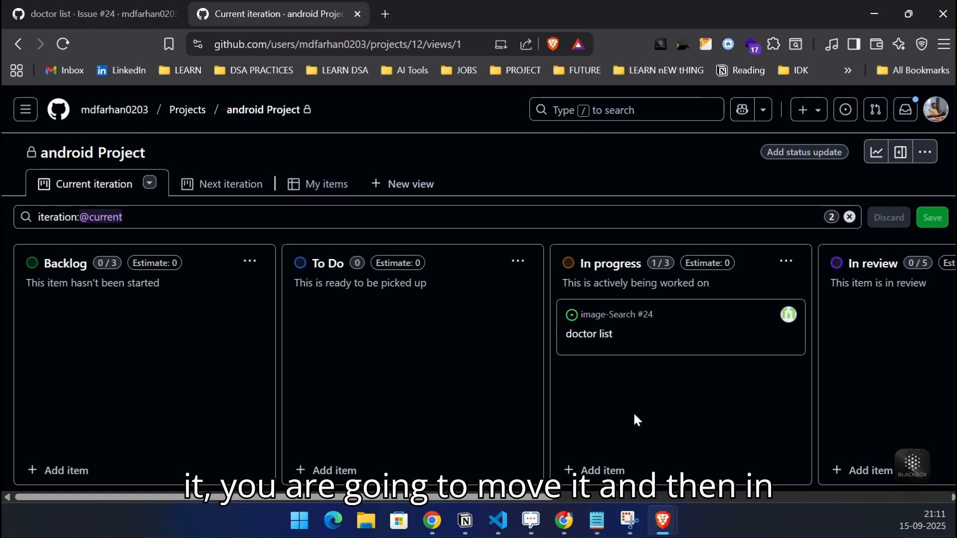
scroll(632, 416, right, 5)
drag(616, 353, 670, 368)
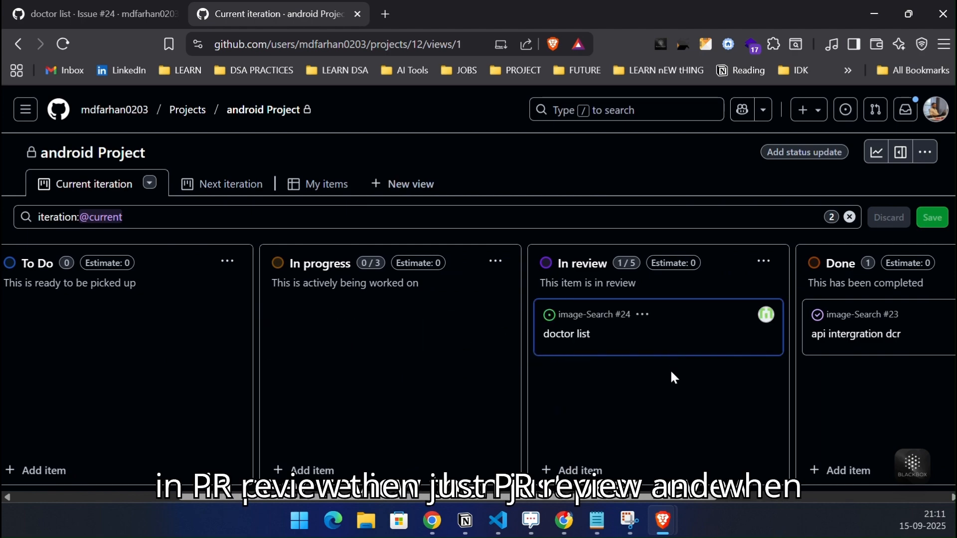
scroll(636, 345, right, 3)
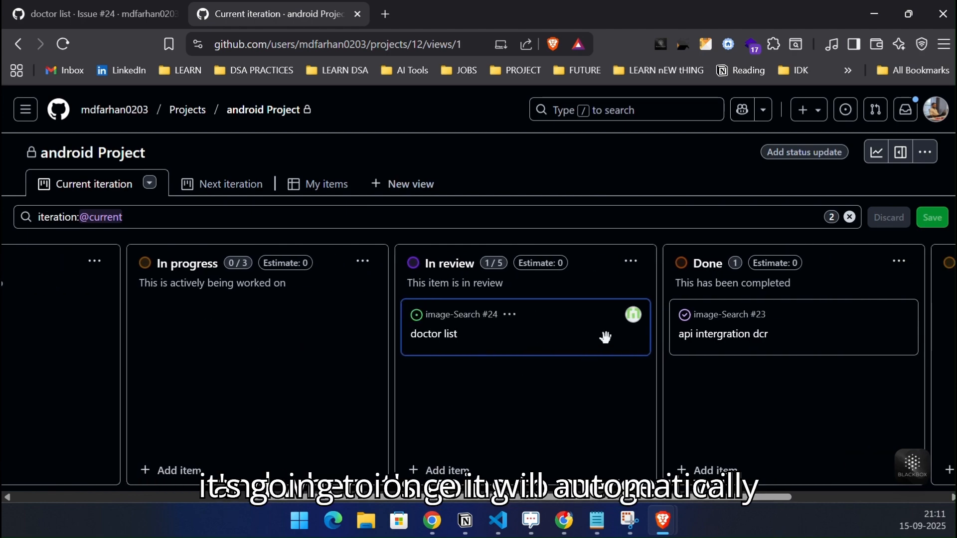
scroll(594, 348, right, 5)
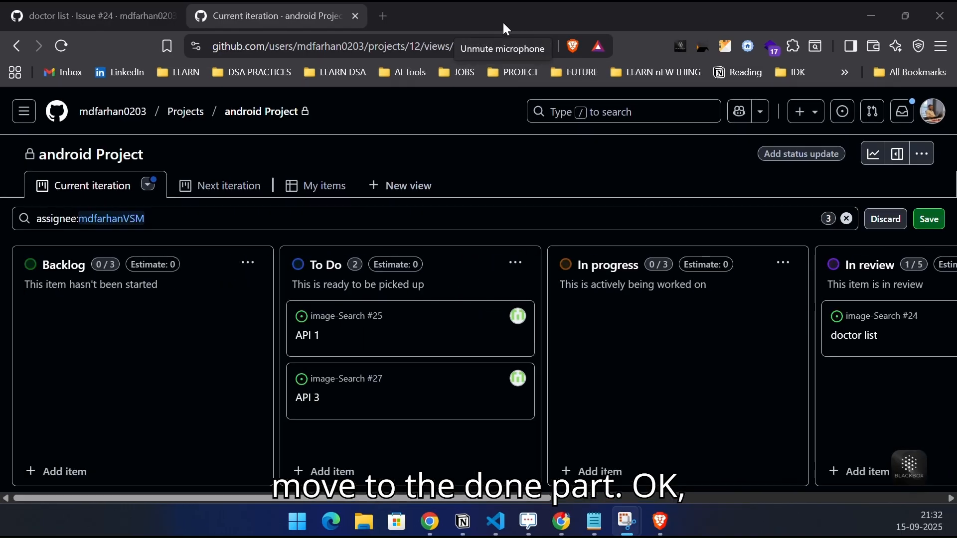
Clear the assignee filter from the board's Current iteration view and switch to the image-Search repository's labels page
click(459, 216)
key(ctrl+a)
key(BackSpace)
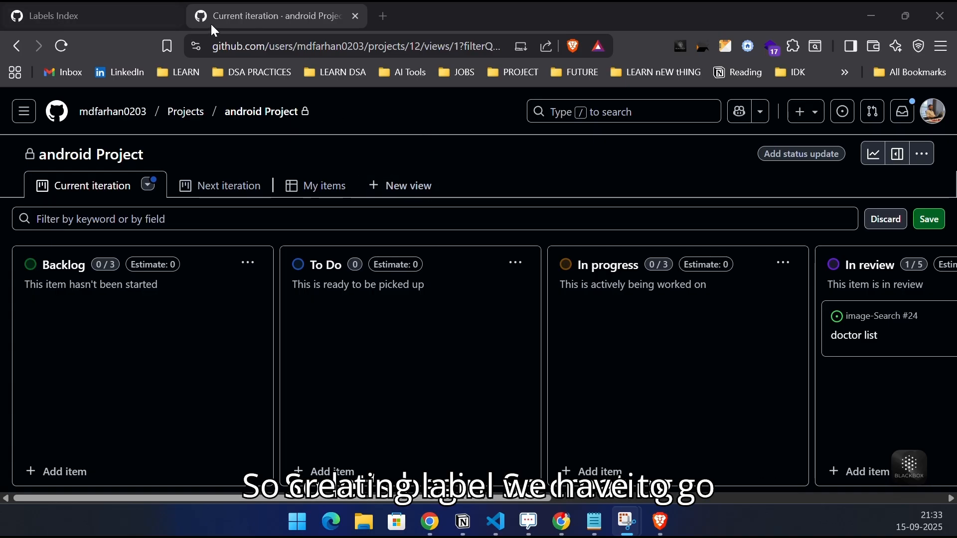
click(121, 18)
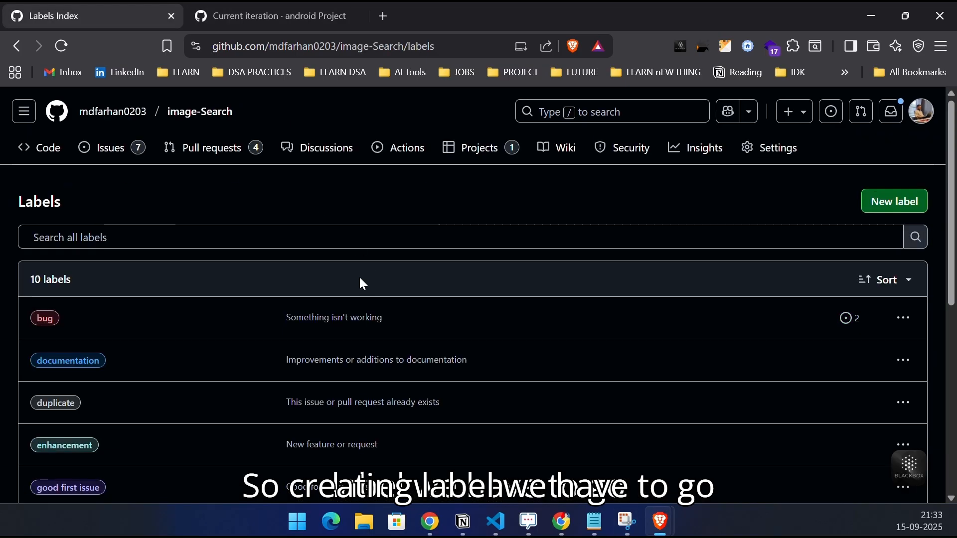
Go through the owner's repository list to image-Search, open its issues and reopen the labels page
click(108, 110)
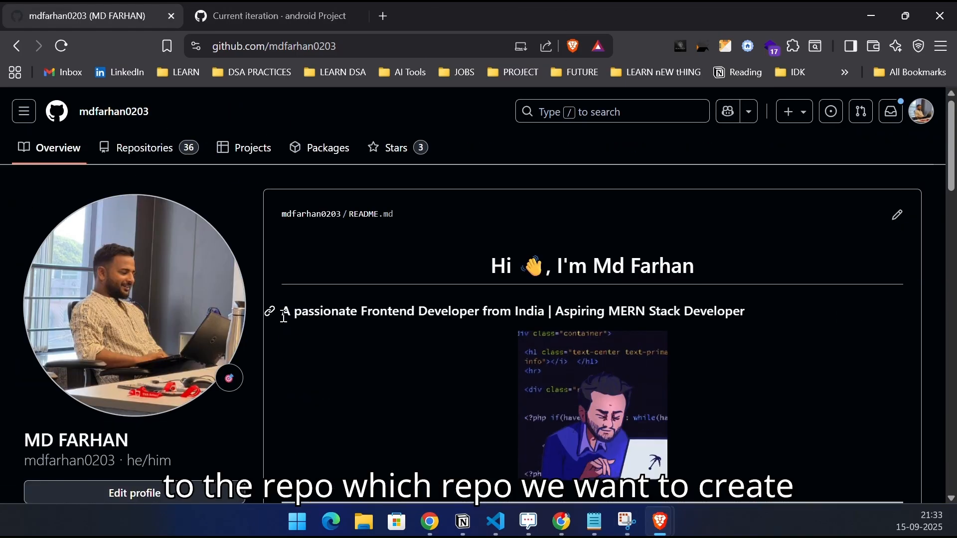
click(155, 150)
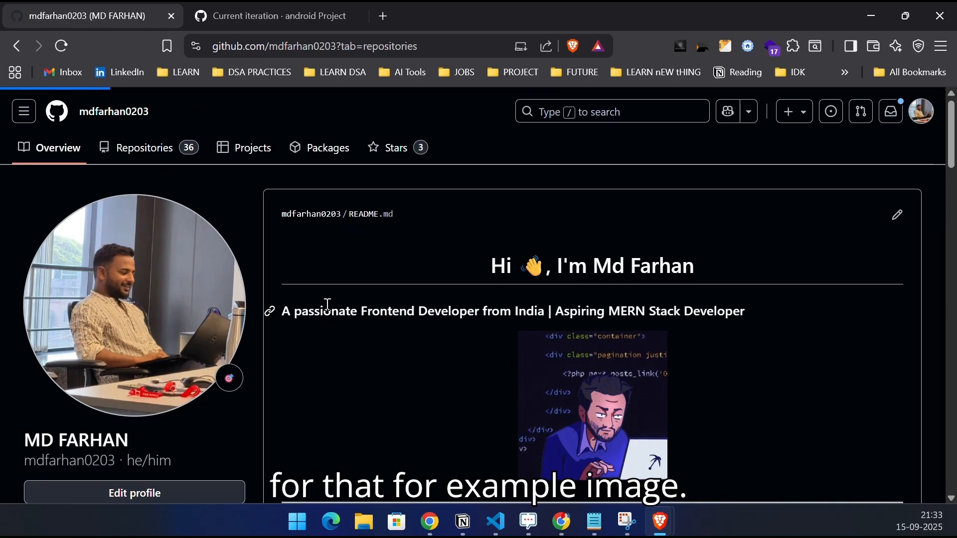
drag(360, 249, 267, 249)
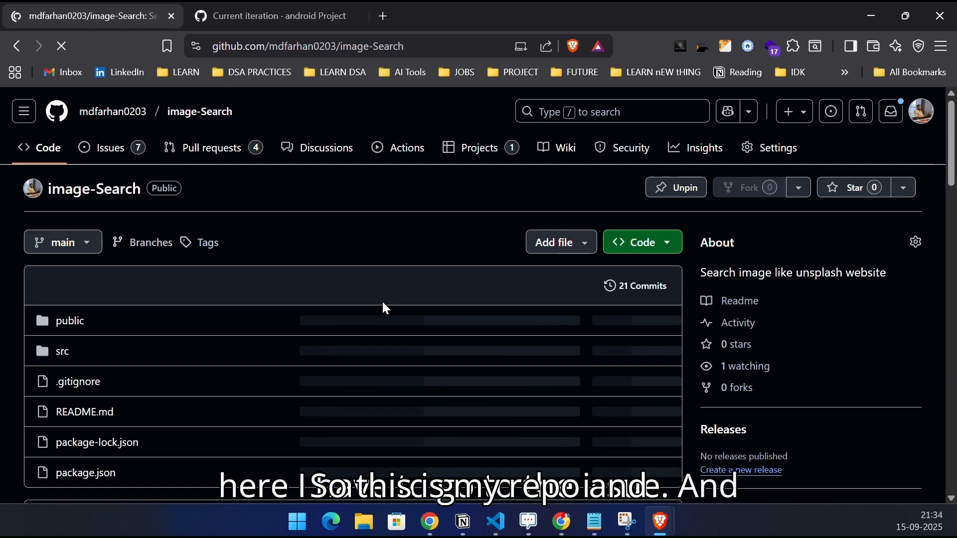
click(128, 152)
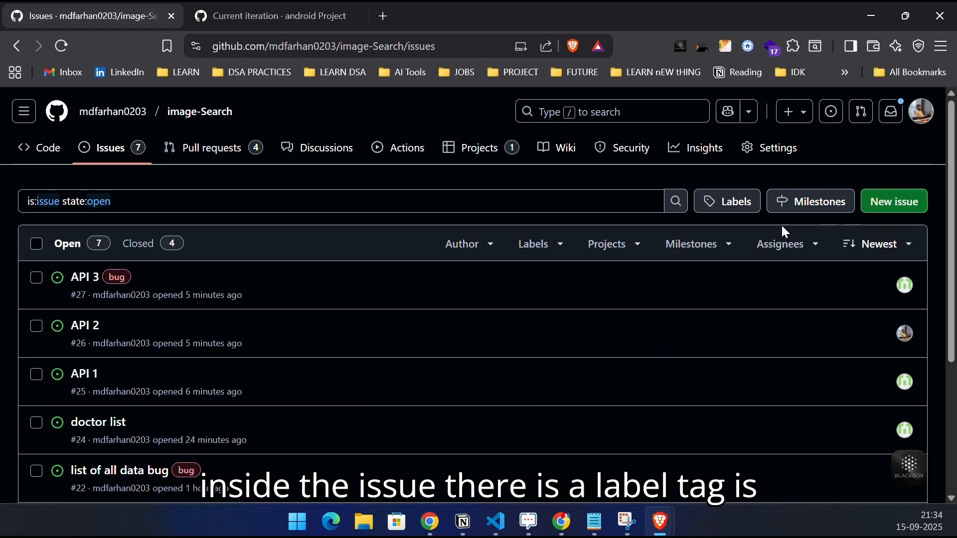
click(735, 208)
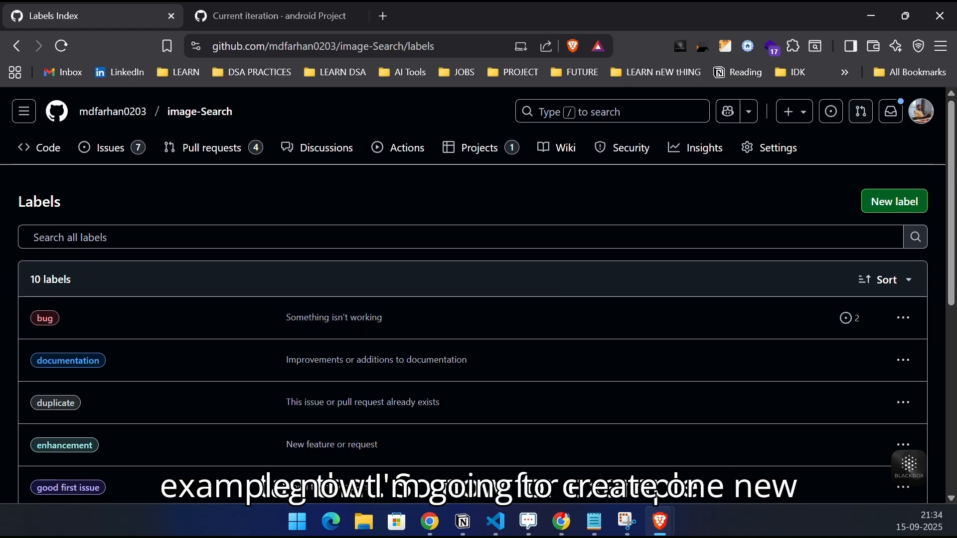
Create a label named "Frontend" in the image-Search repository, with the suggested color #6c6ecb and no description
click(897, 209)
click(385, 253)
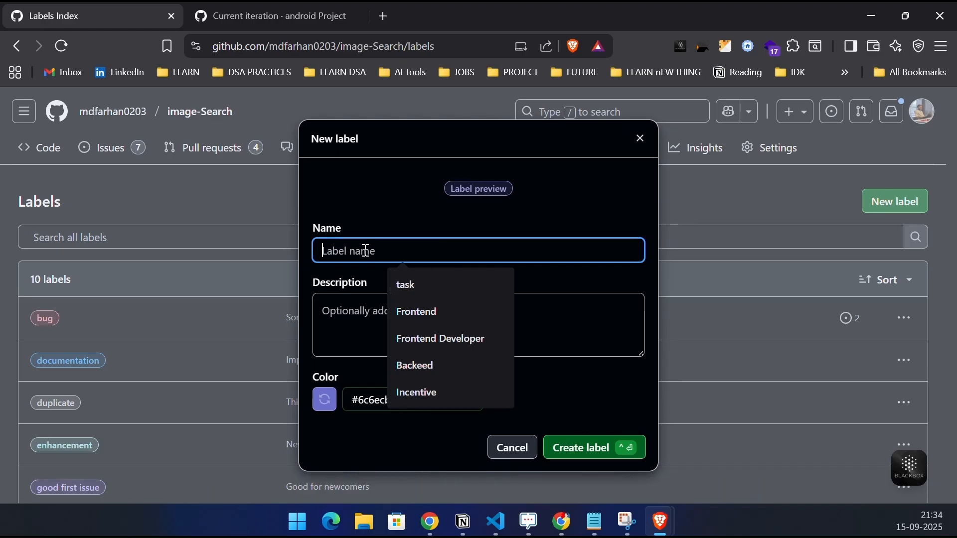
text(Fron)
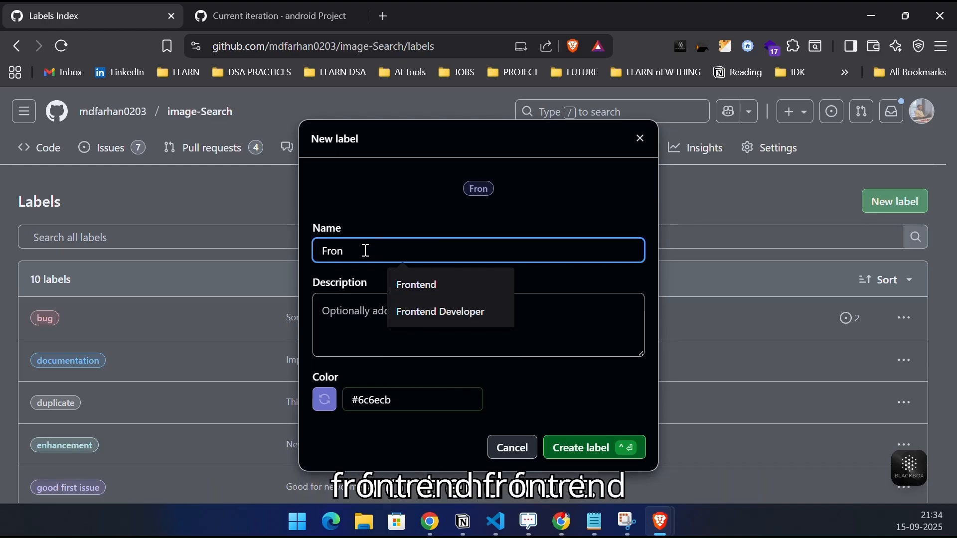
click(421, 283)
click(383, 326)
click(596, 451)
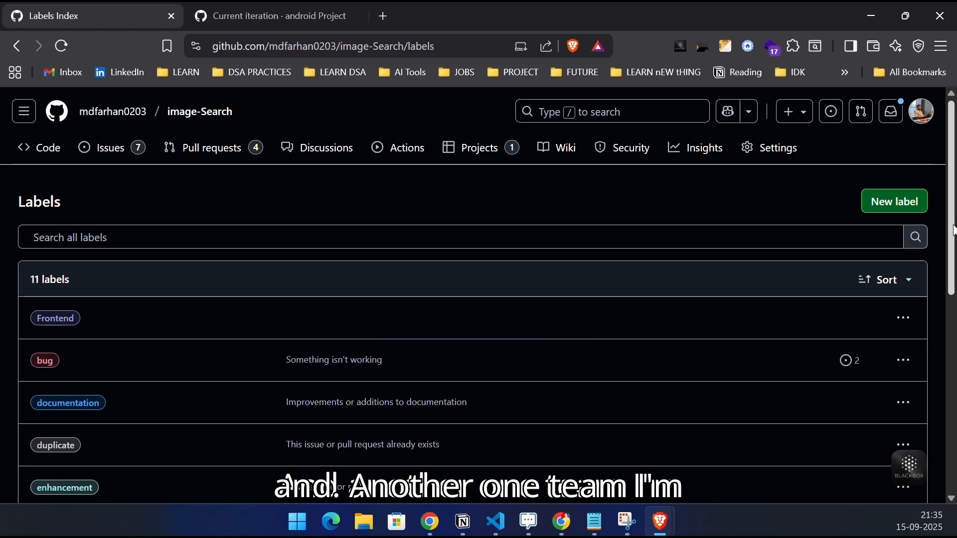
Create a label named "Backend" in the repository, with the suggested color #c979f4 and no description
click(895, 201)
click(409, 255)
text(Ba)
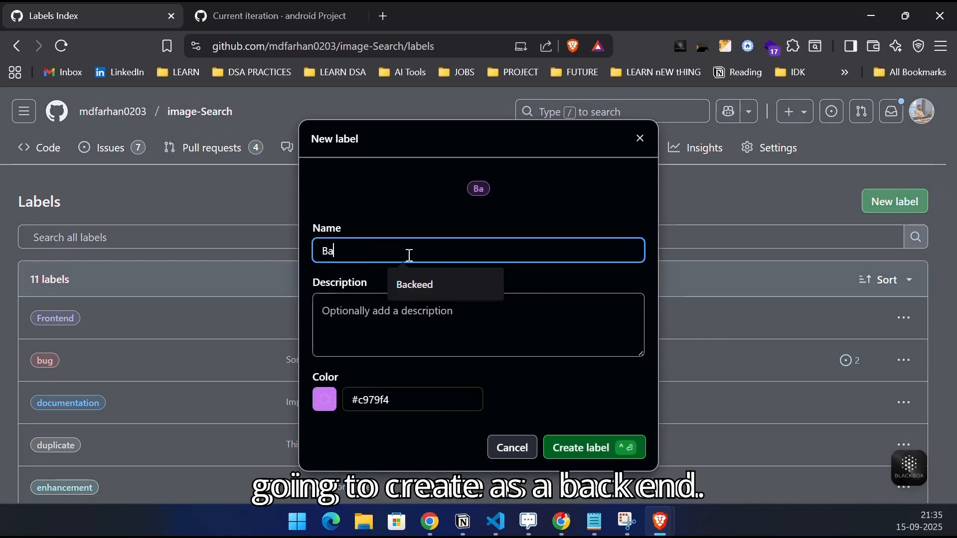
text(ckend)
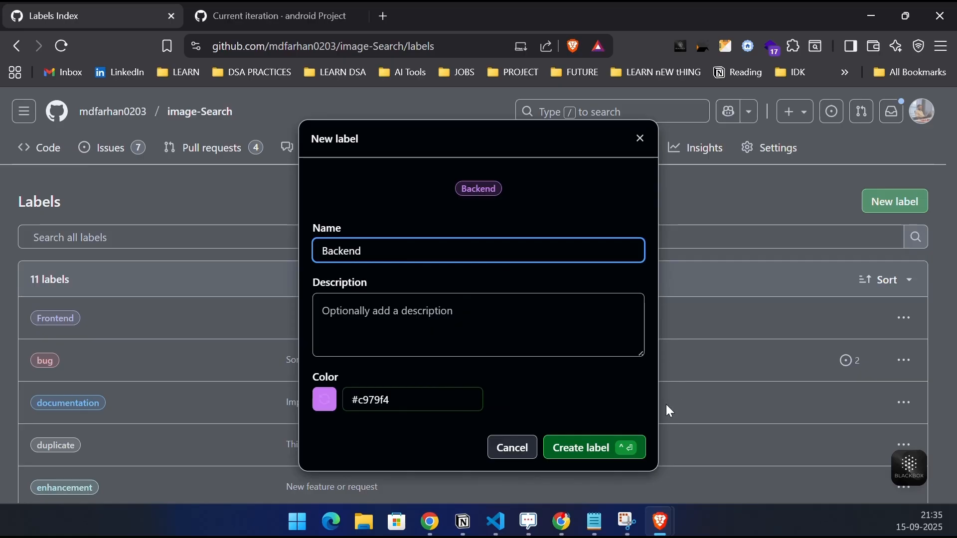
click(578, 449)
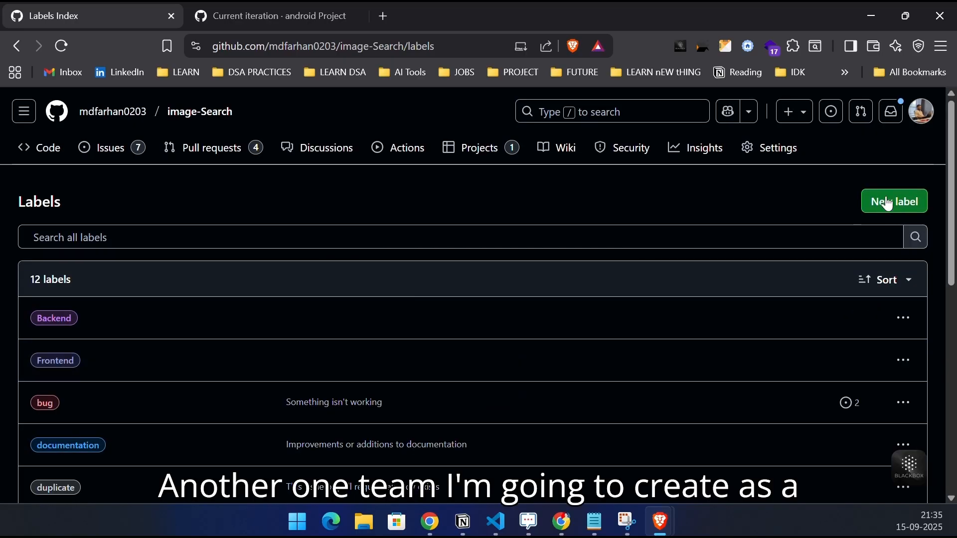
Create a label named "Incentive" in the repository, with the suggested color #e82214 and no description
click(885, 201)
click(426, 254)
text(I)
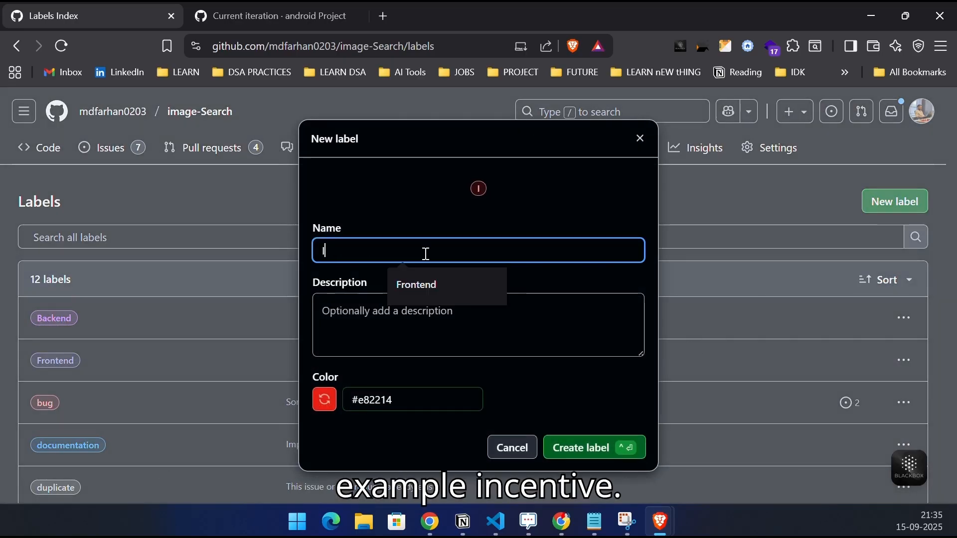
text(ncen)
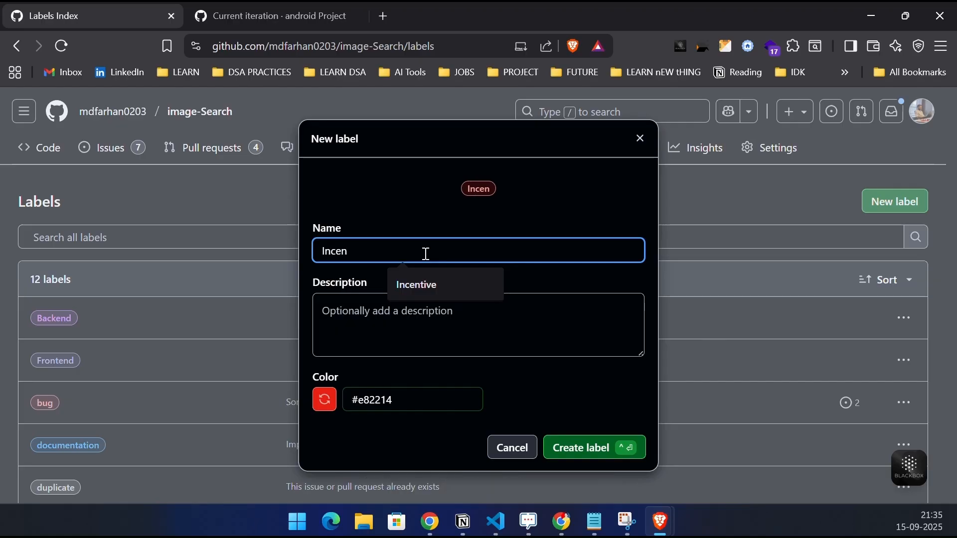
click(426, 282)
click(592, 451)
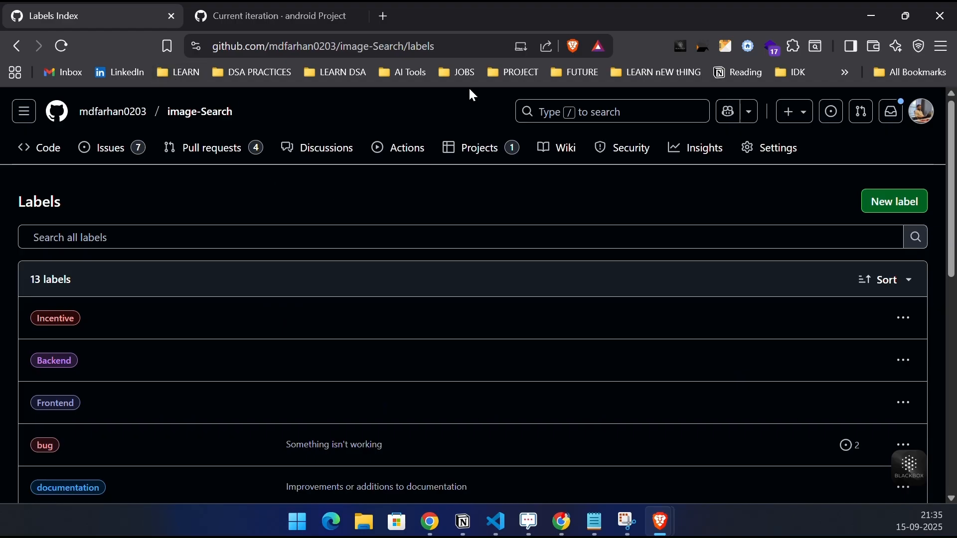
click(395, 29)
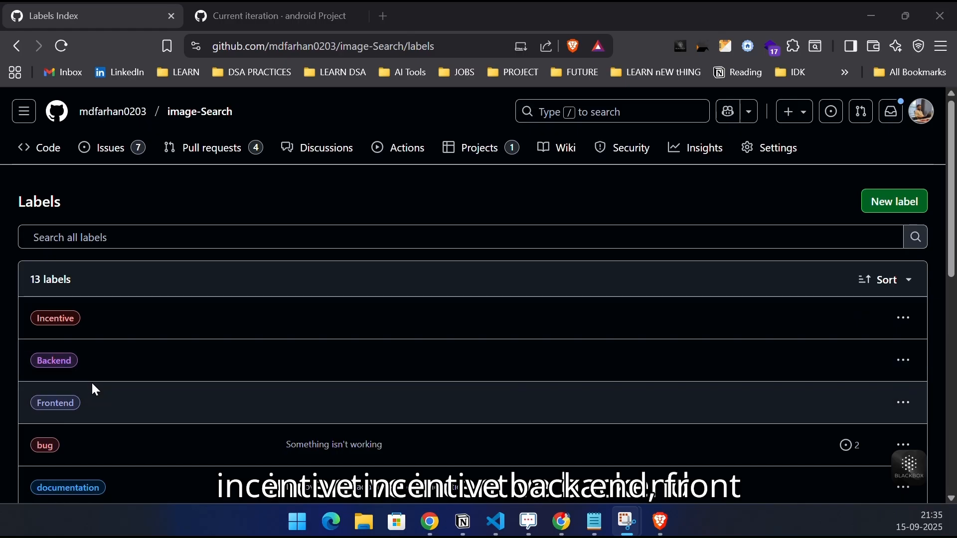
scroll(92, 387, down, 2)
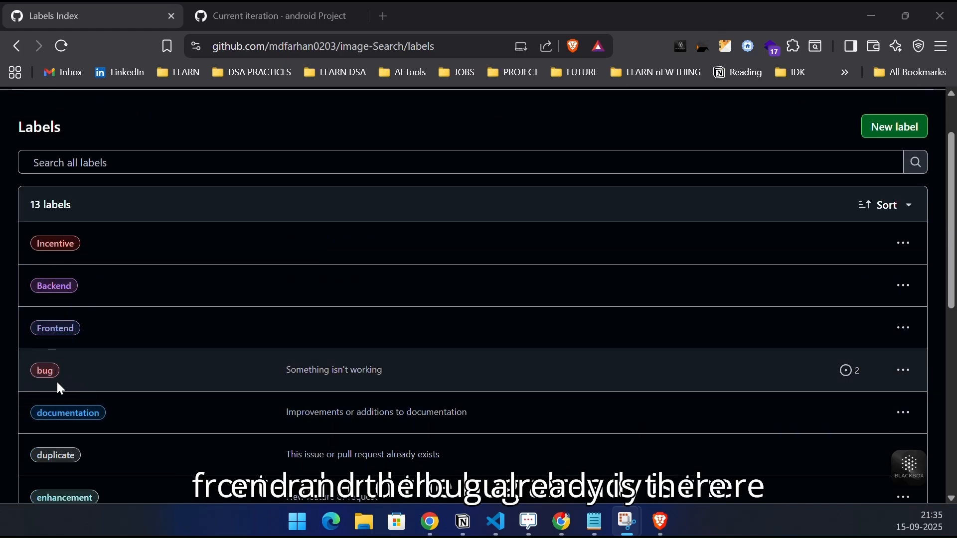
scroll(58, 383, down, 5)
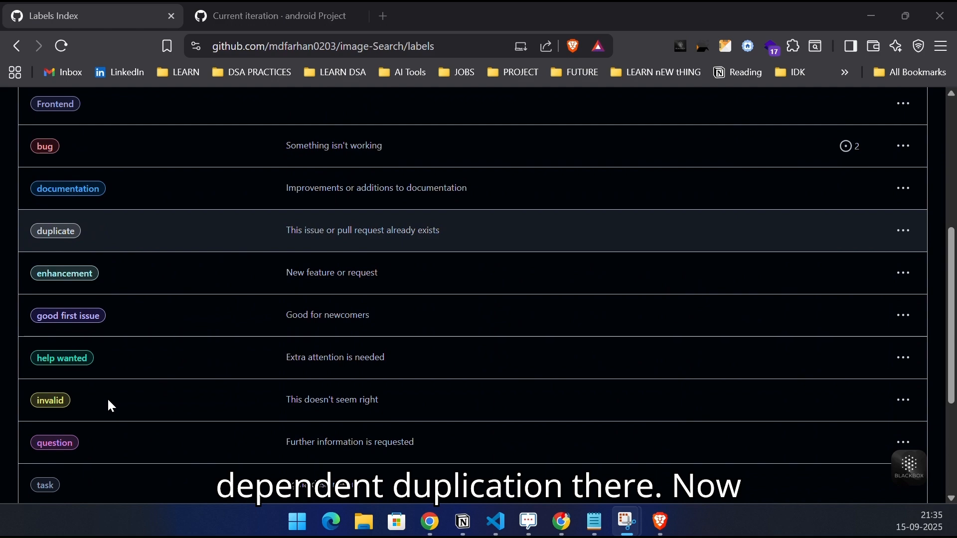
scroll(209, 399, up, 6)
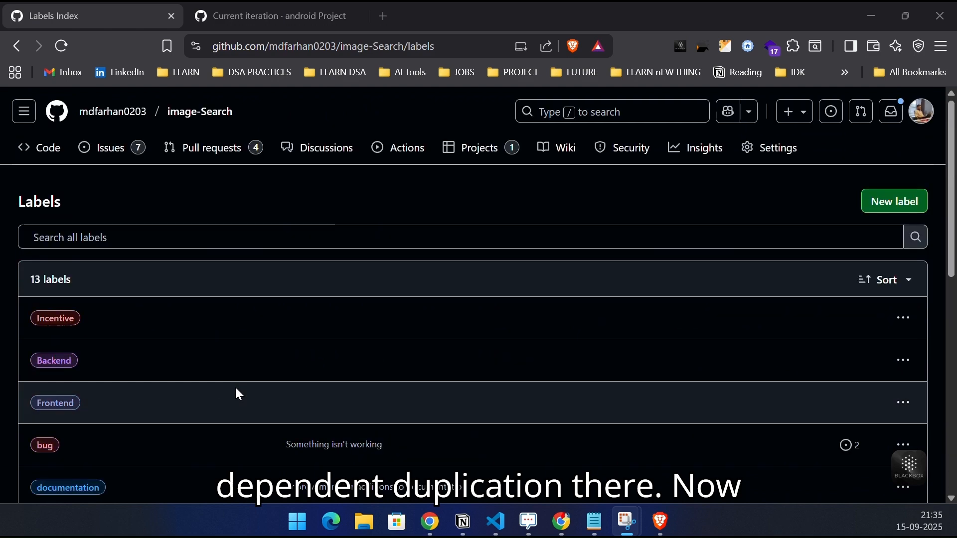
Create a new issue titled "Doct 1" in the image-Search repository, without a description
click(186, 123)
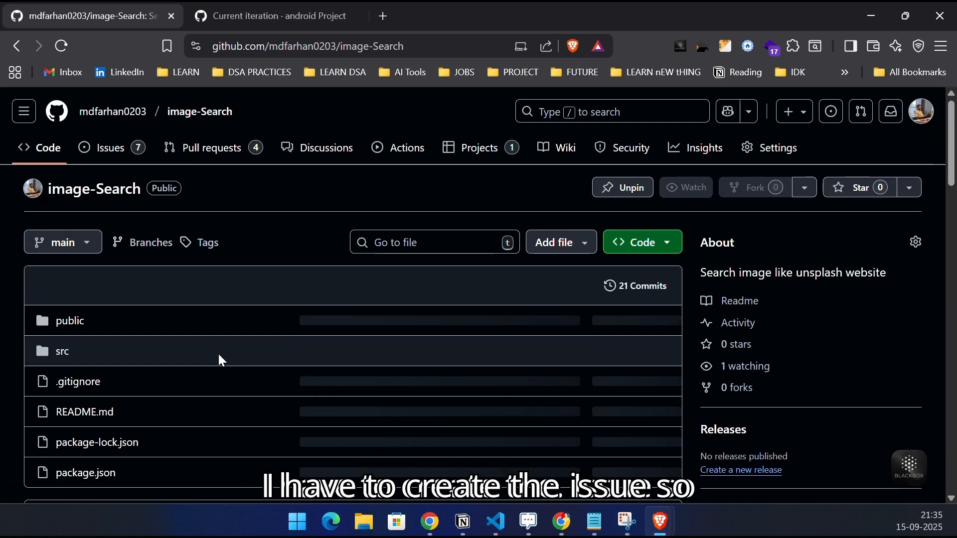
click(108, 150)
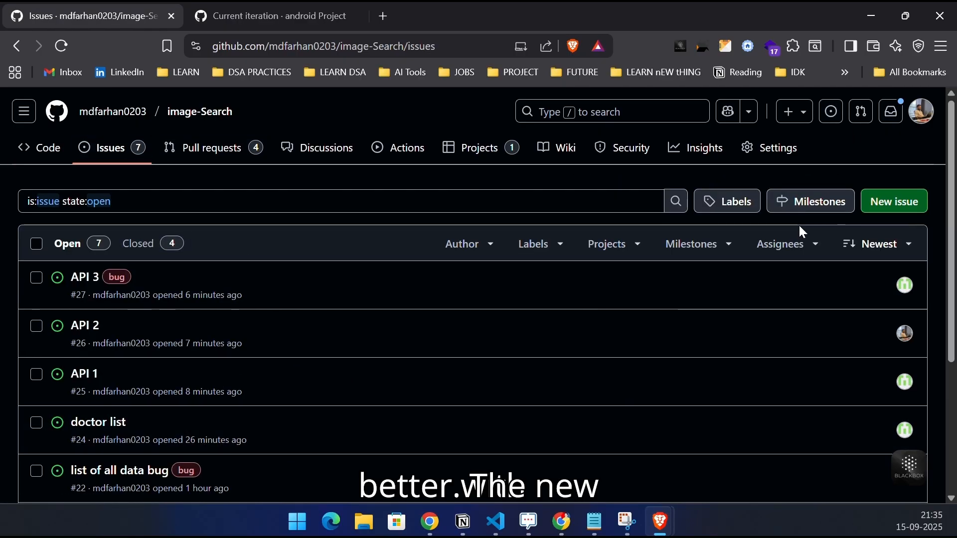
click(899, 203)
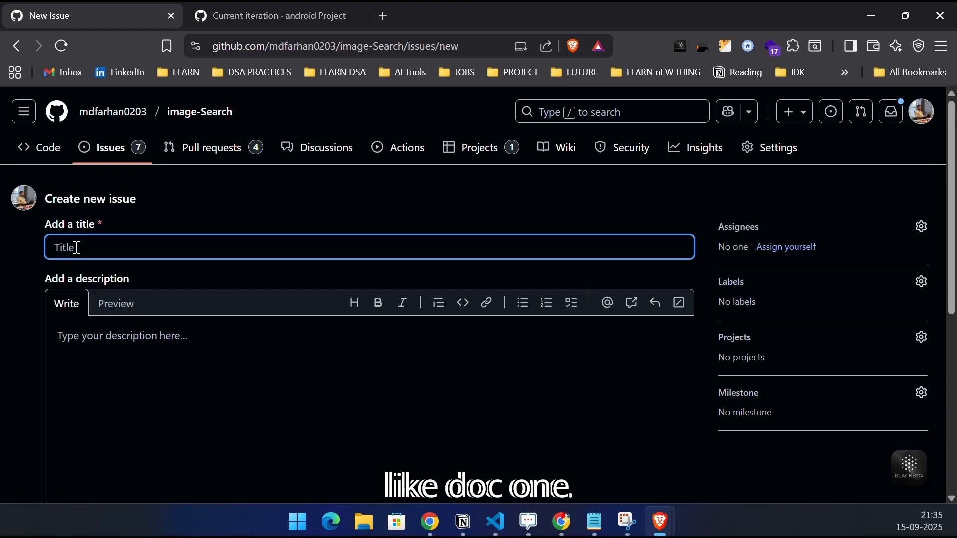
text(Doc 1)
scroll(655, 429, down, 5)
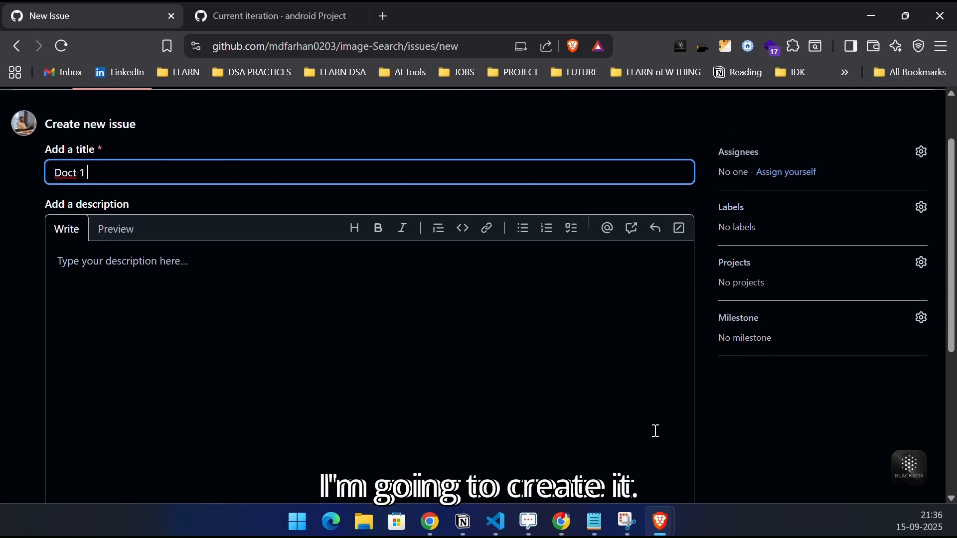
click(644, 333)
Assign the "Doct 1" issue to the collaborator's VSM account
scroll(565, 357, up, 3)
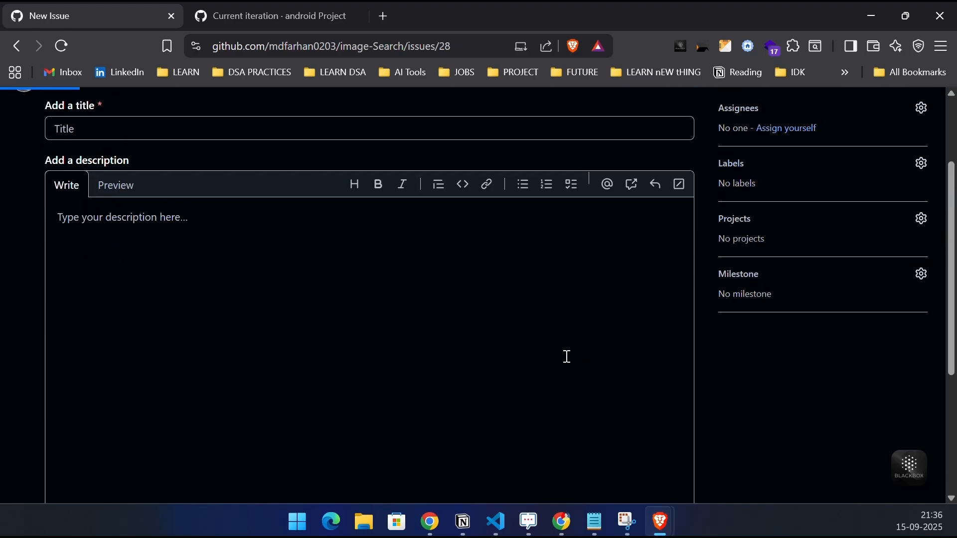
scroll(567, 357, down, 2)
scroll(572, 367, up, 3)
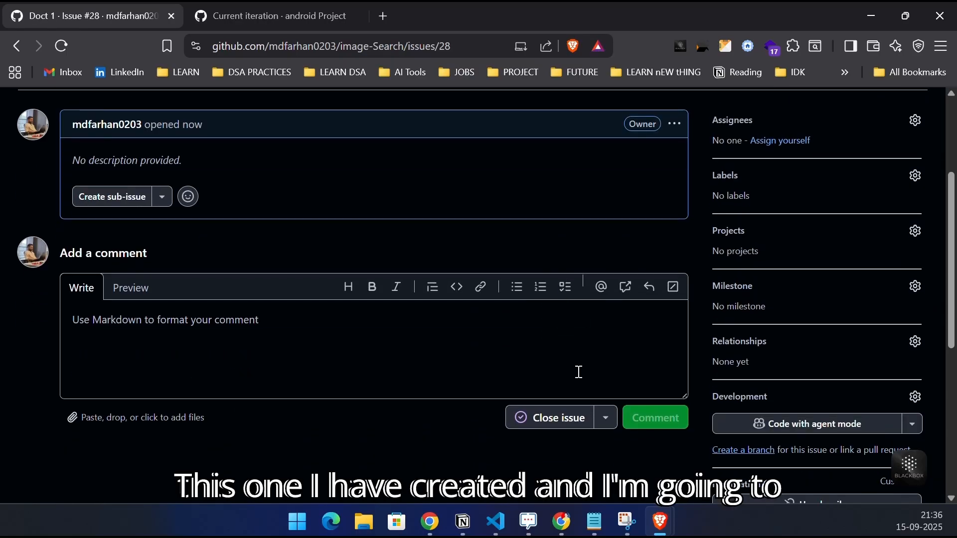
click(915, 294)
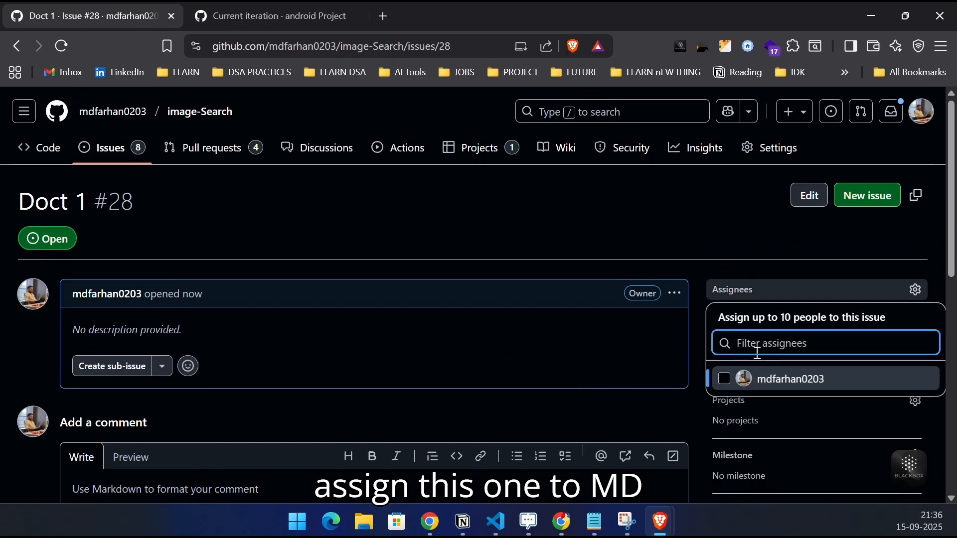
text(mdfa)
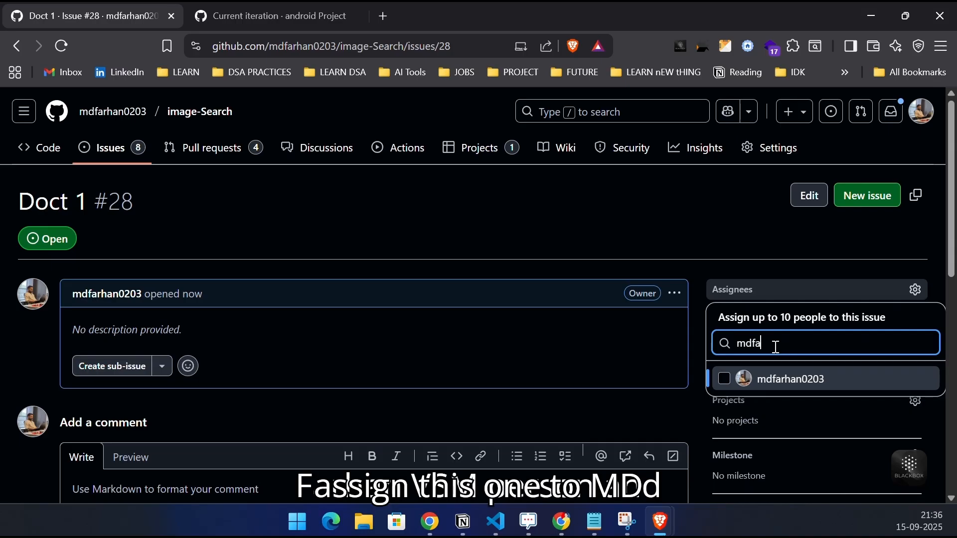
click(772, 402)
click(728, 430)
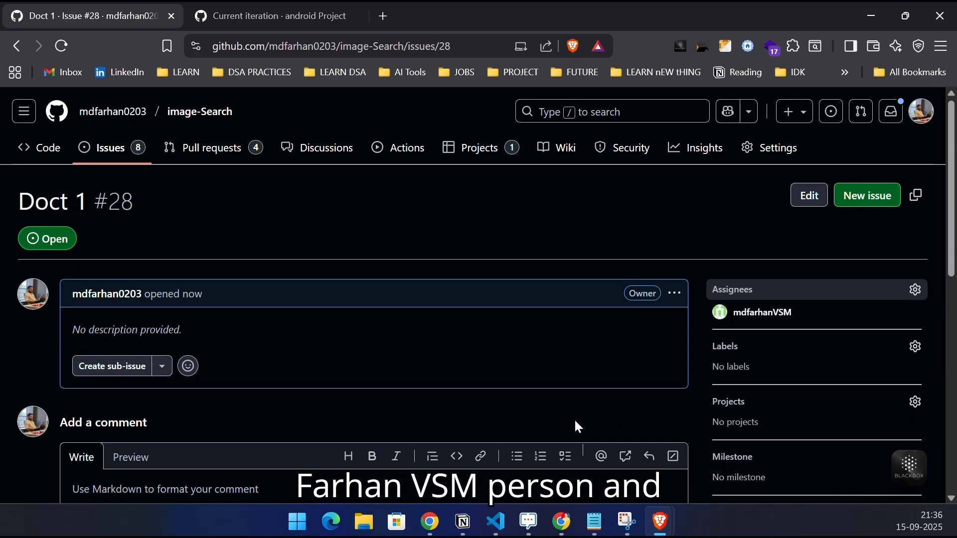
Apply the Frontend label to the "Doct 1" issue
click(914, 347)
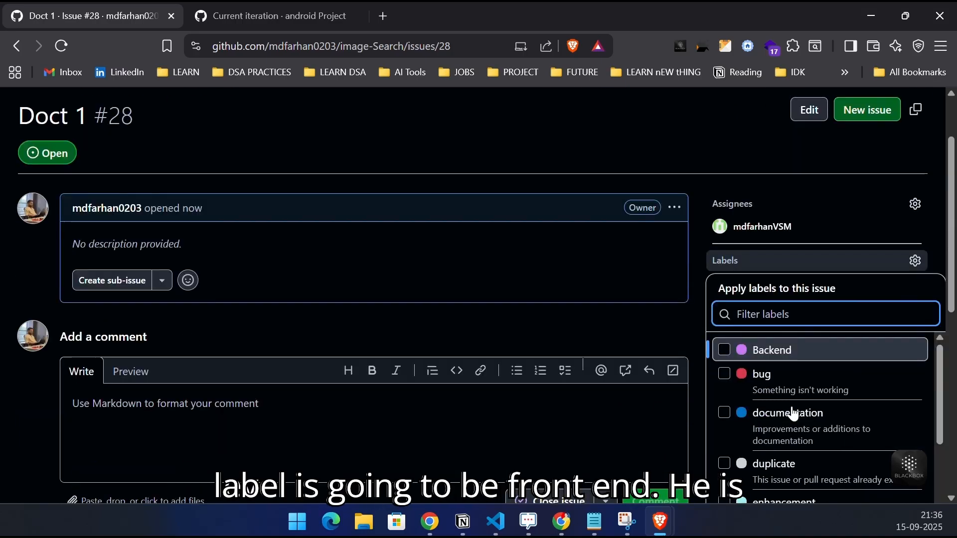
scroll(781, 274, down, 3)
text(froen)
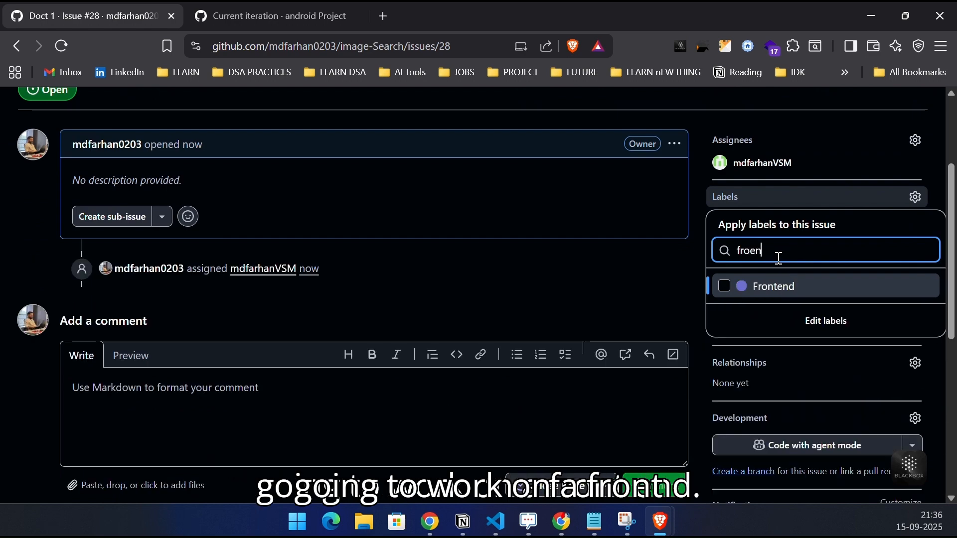
click(751, 283)
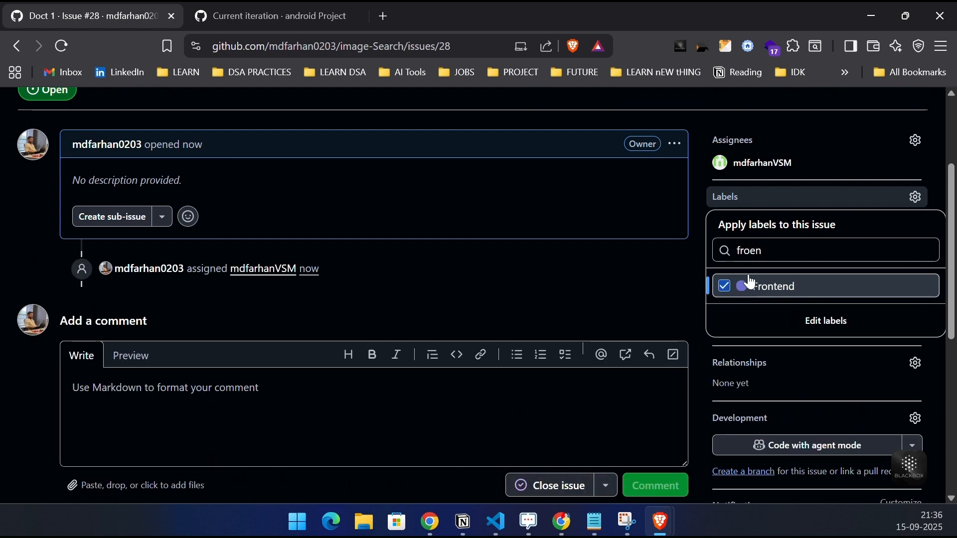
click(587, 282)
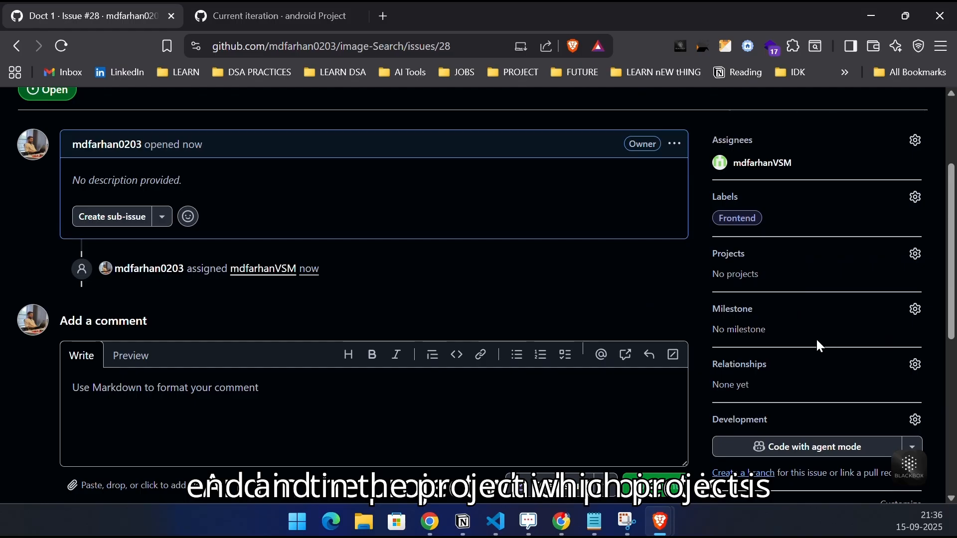
Add the "Doct 1" issue to android Project
click(914, 254)
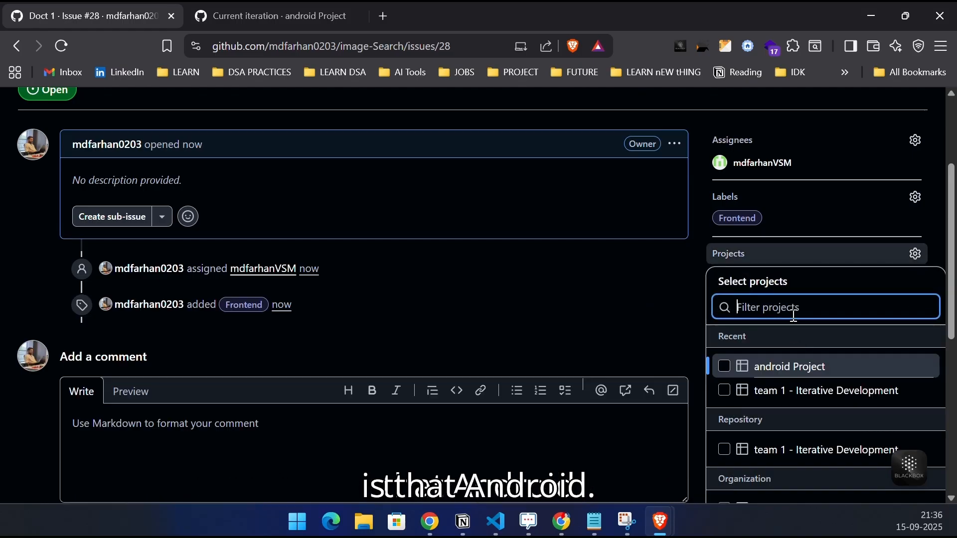
click(757, 367)
click(621, 302)
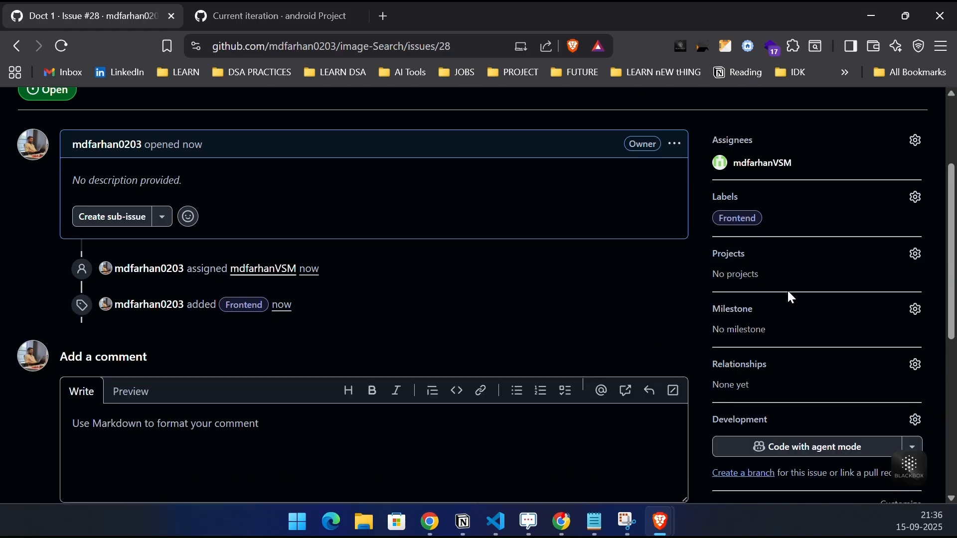
click(915, 253)
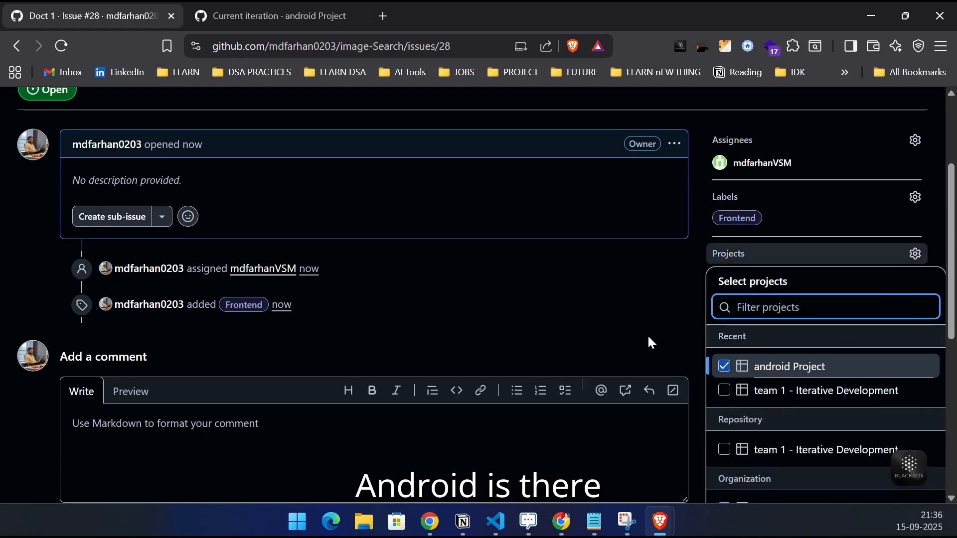
click(627, 327)
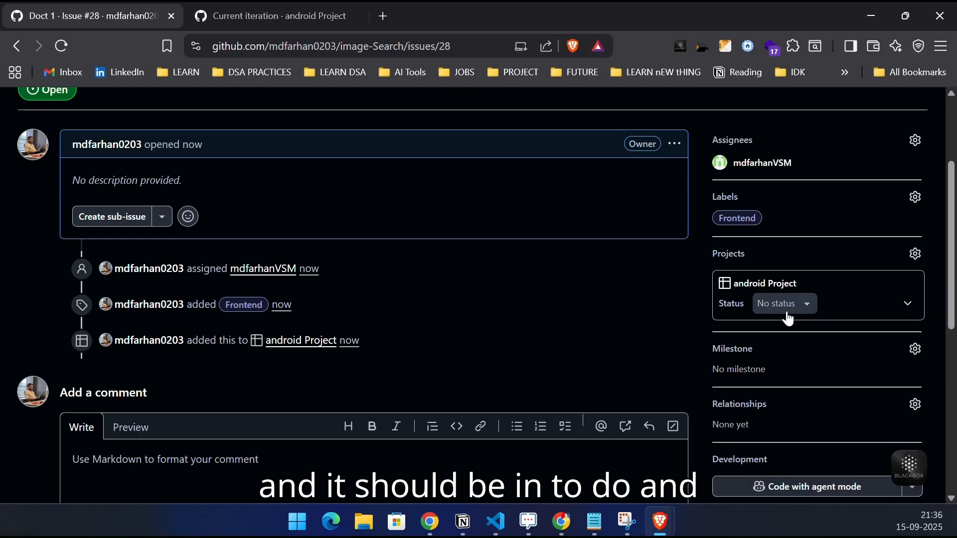
Set the "Doct 1" issue's status in android Project to To Do and its iteration to the current Iteration 1
click(788, 309)
click(822, 432)
scroll(787, 284, down, 1)
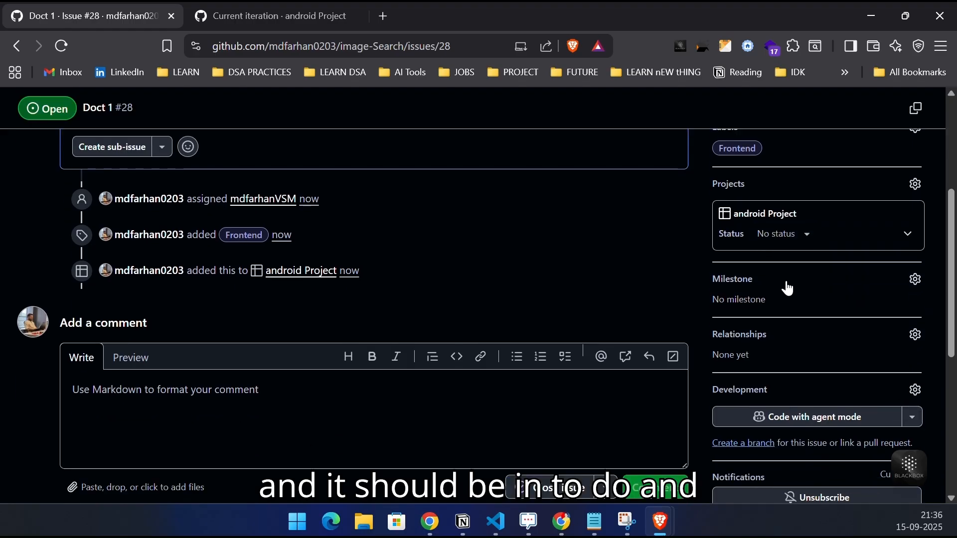
click(907, 233)
click(853, 342)
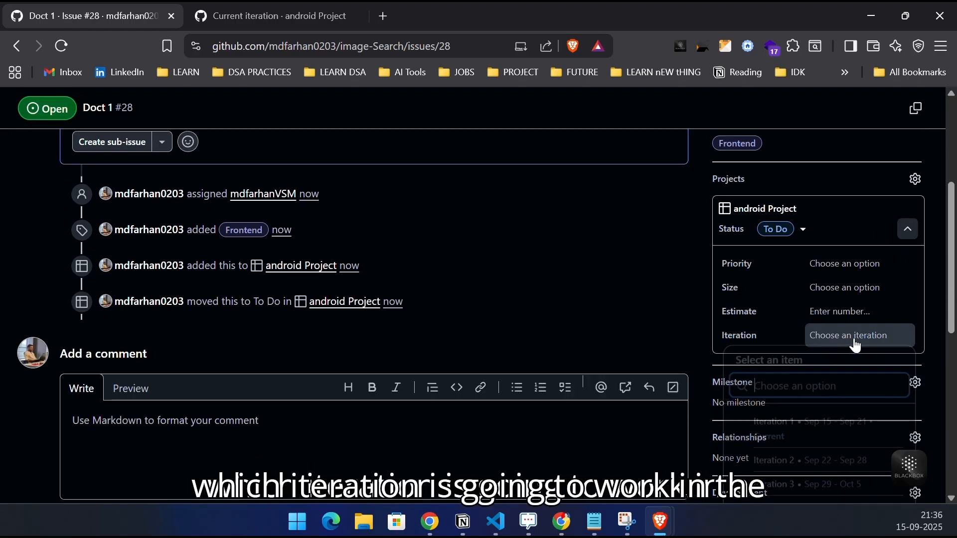
click(777, 426)
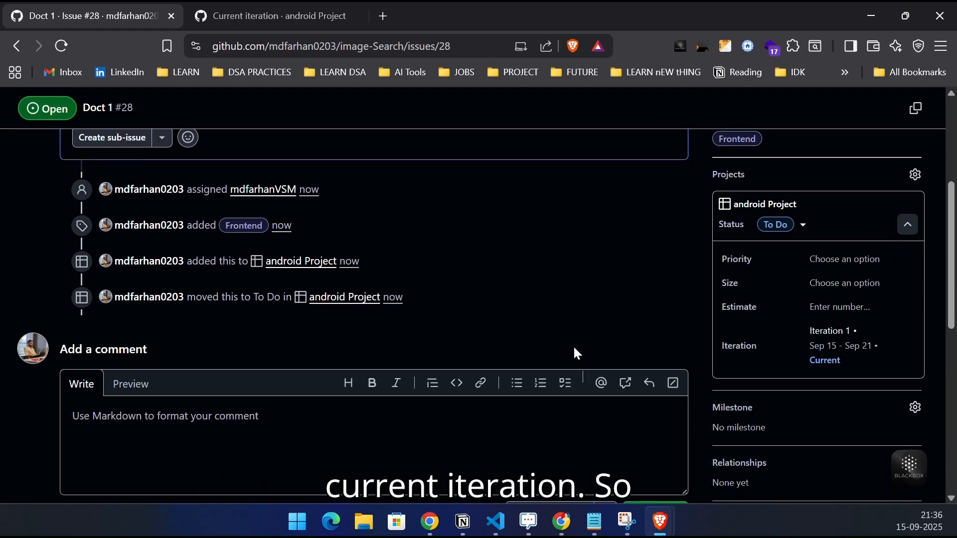
Create a new issue titled "doc 2" in the image-Search repository, without a description
scroll(573, 346, down, 3)
scroll(573, 345, up, 8)
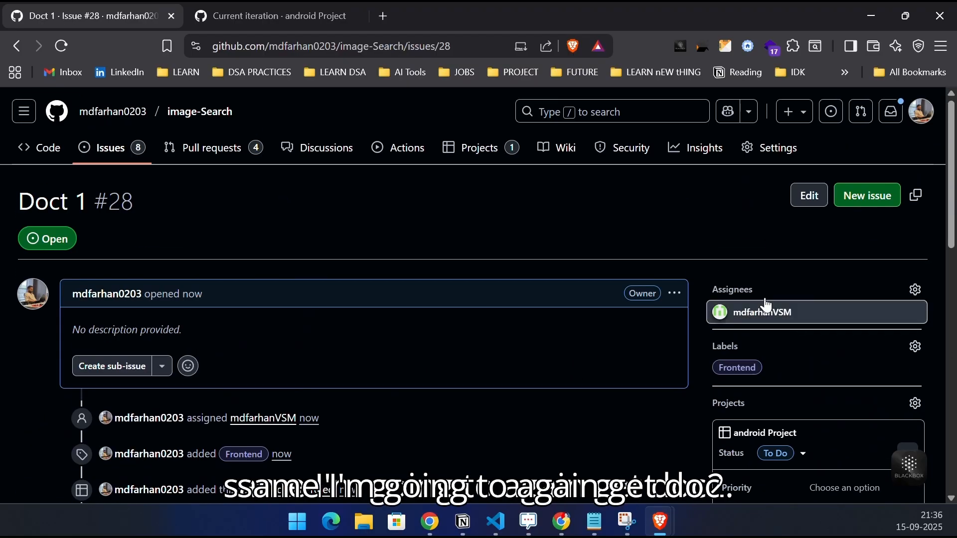
click(885, 197)
text(d)
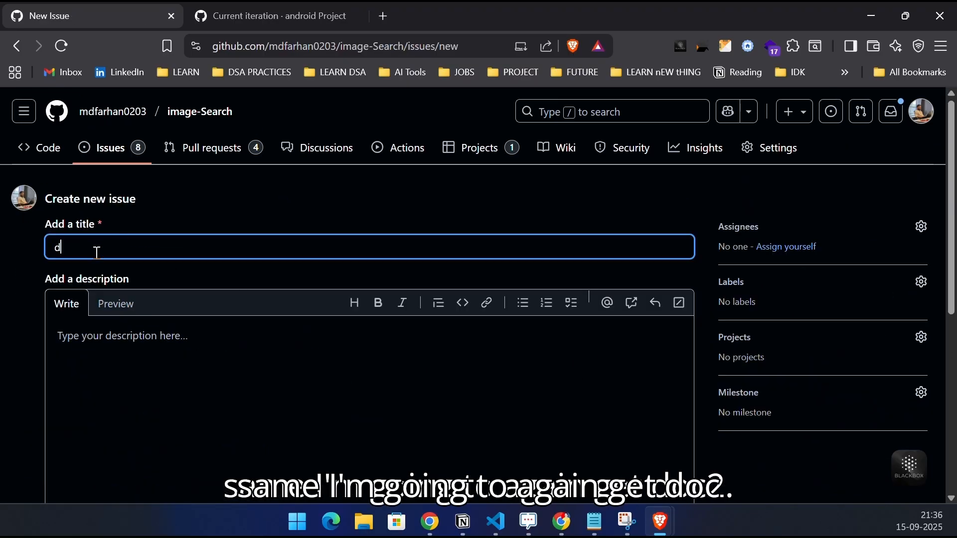
text(oc 2)
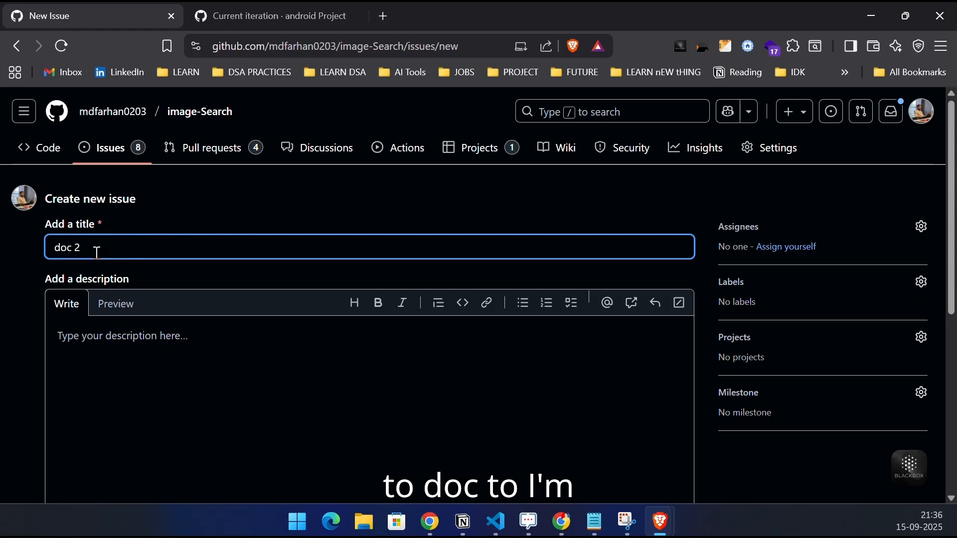
scroll(424, 341, down, 5)
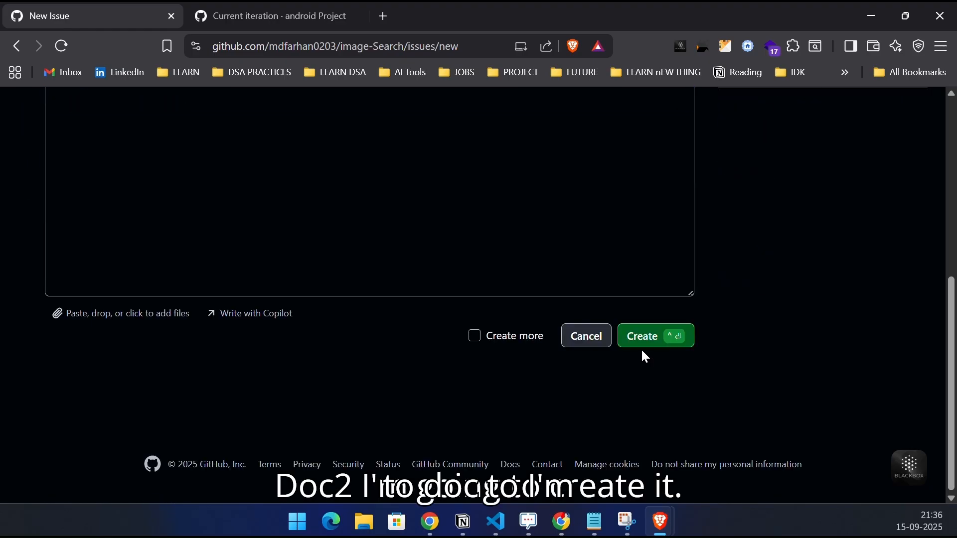
click(650, 346)
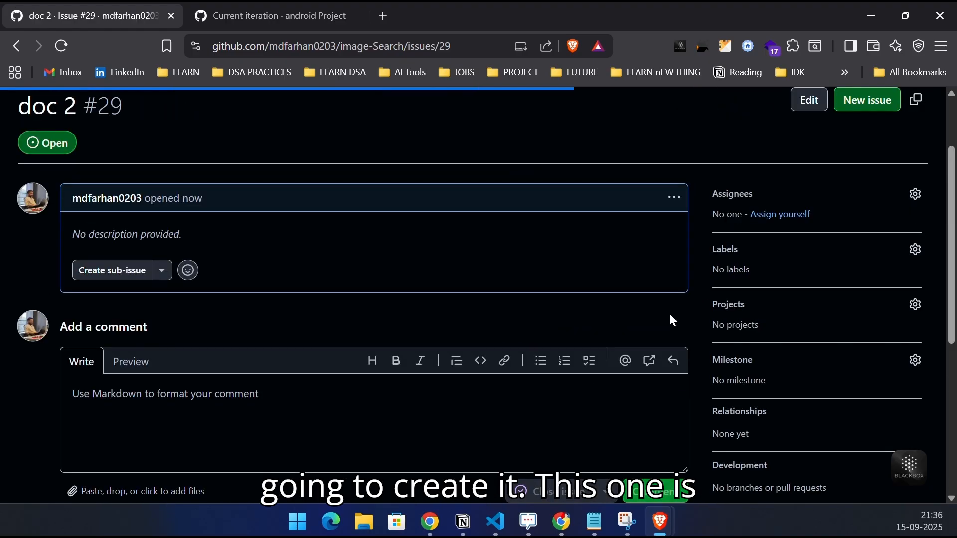
Assign the "doc 2" issue to the repository owner's account and apply the Backend label to it
click(911, 197)
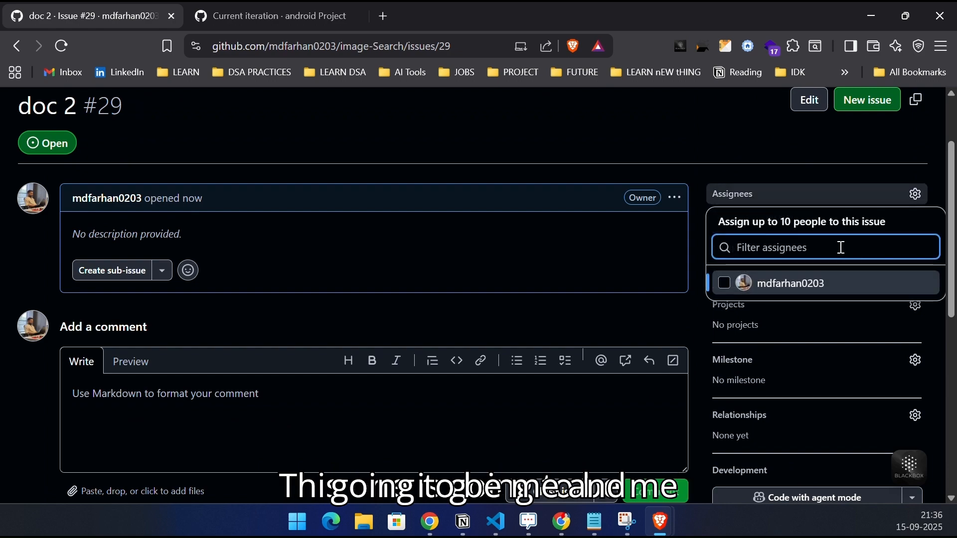
click(787, 281)
click(763, 316)
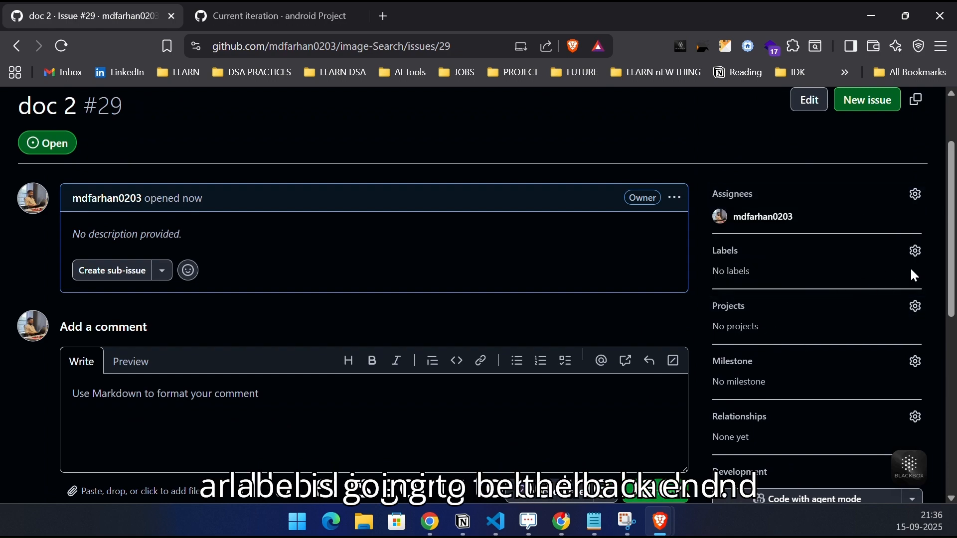
click(909, 254)
text(bac)
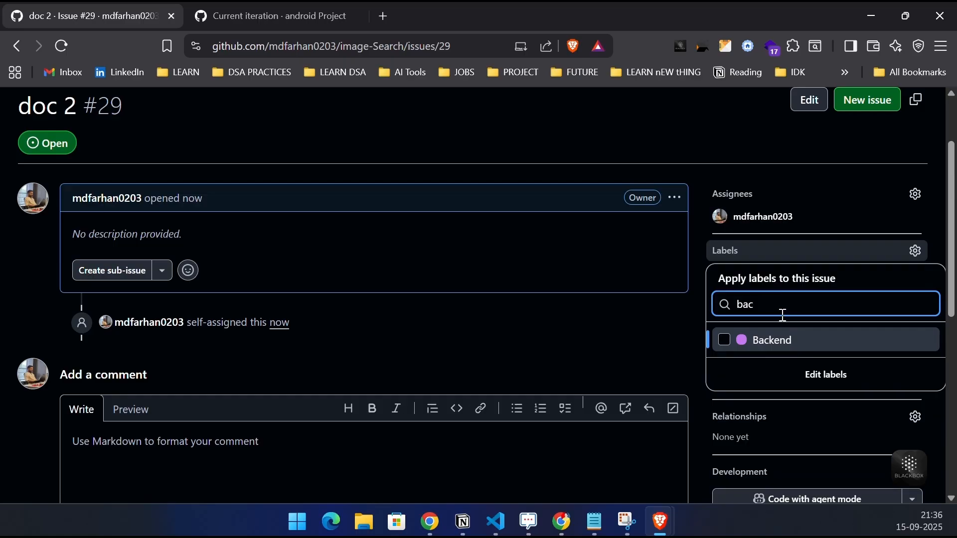
click(760, 349)
click(847, 434)
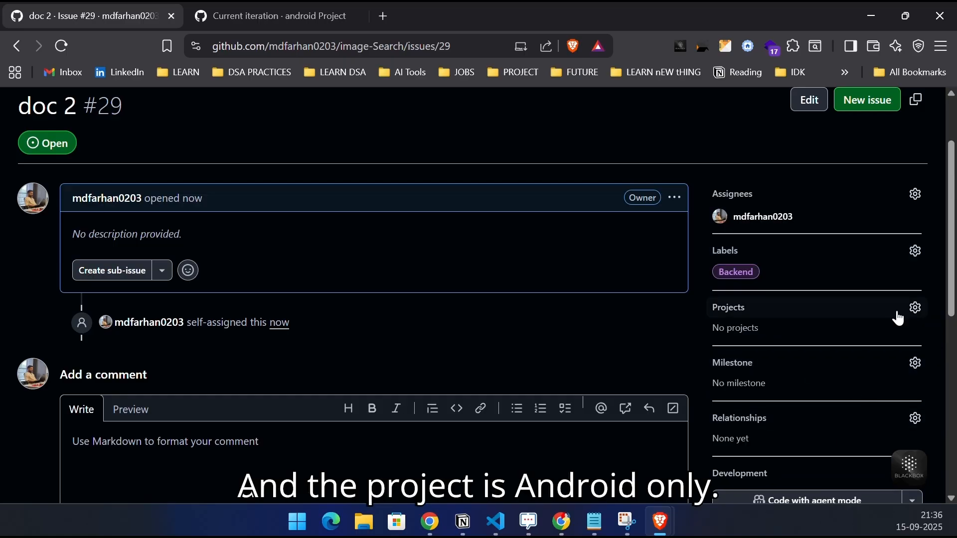
Add the "doc 2" issue to android Project
click(913, 314)
click(541, 342)
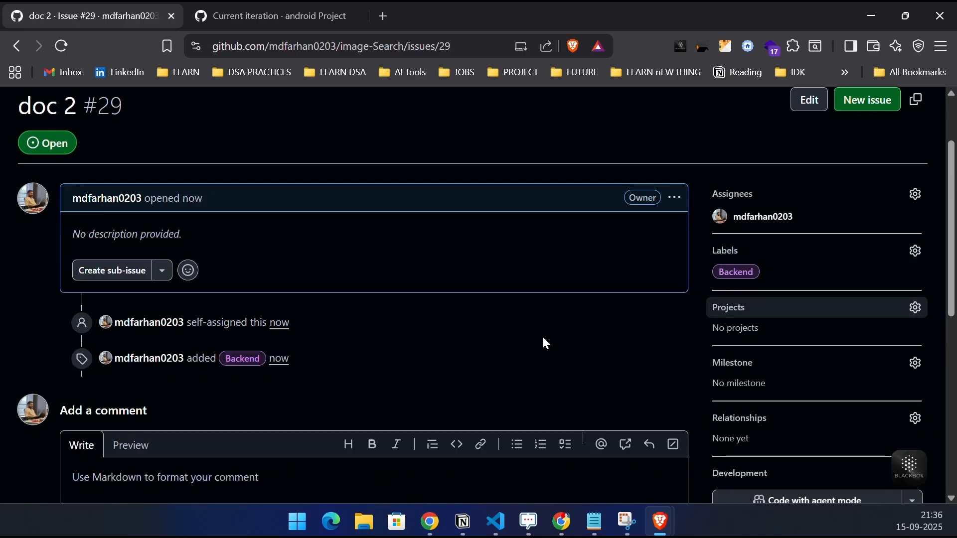
click(916, 308)
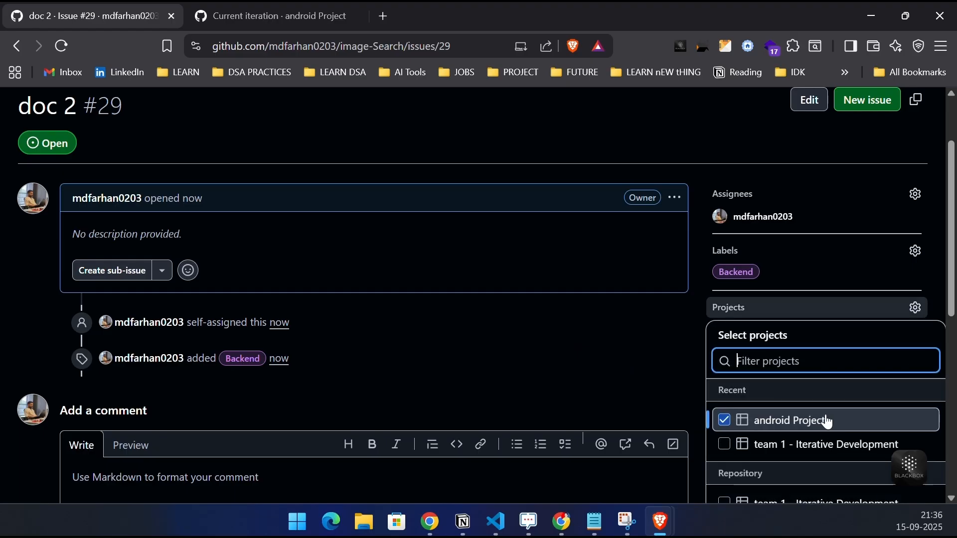
click(633, 412)
Set the "doc 2" issue's status in android Project to To Do and its iteration to the current Iteration 1
scroll(799, 405, down, 1)
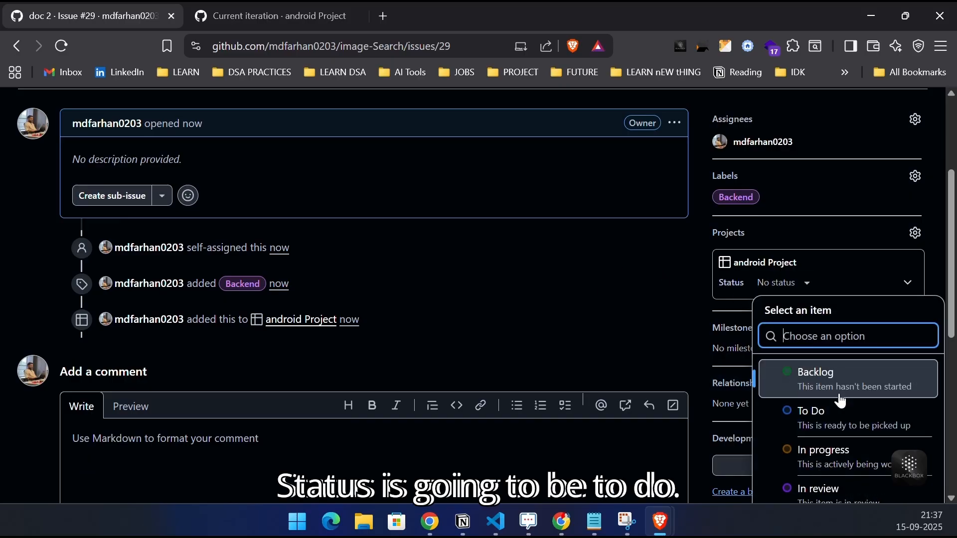
click(837, 418)
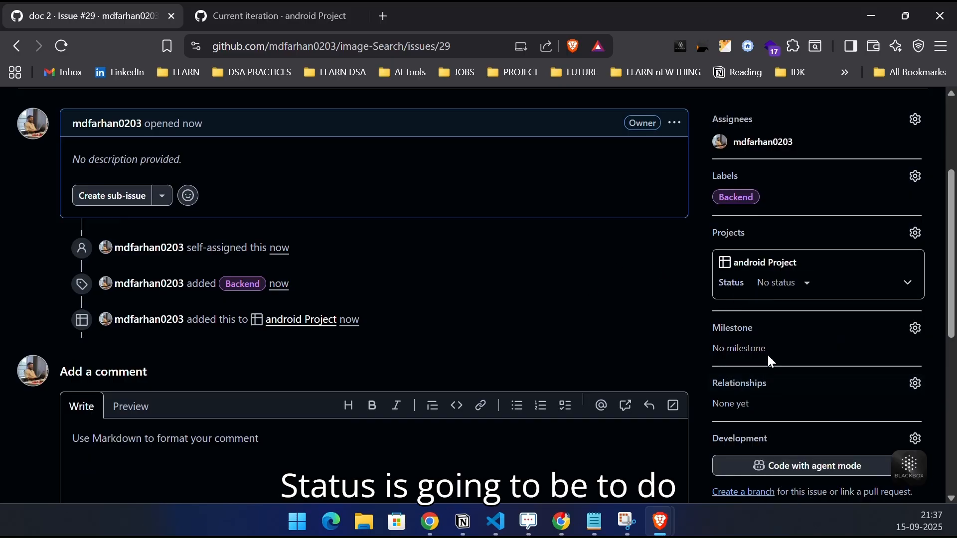
click(909, 336)
click(892, 309)
click(906, 282)
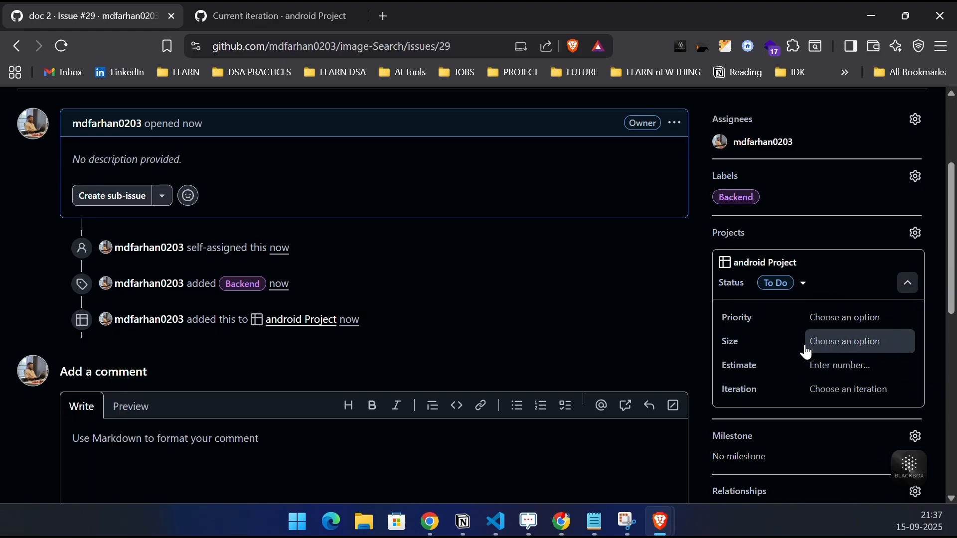
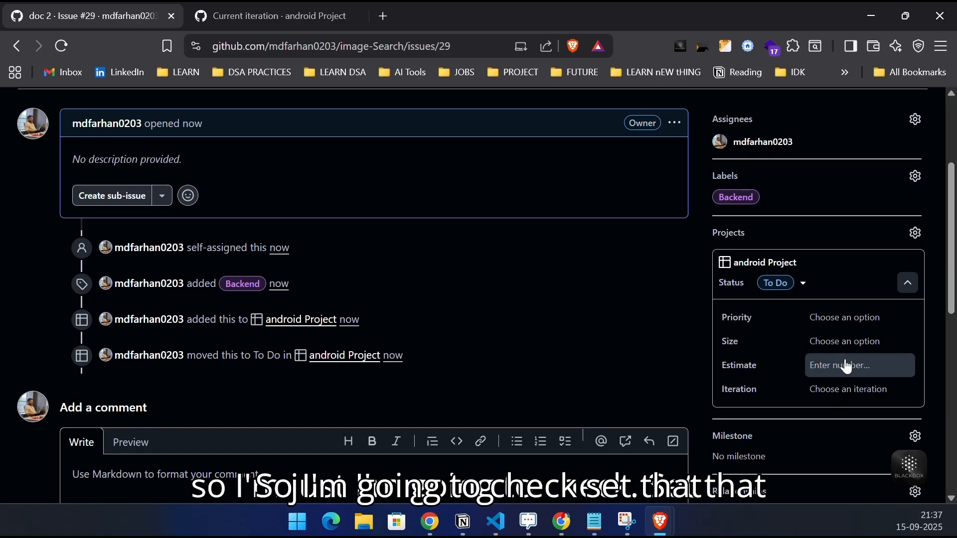
click(858, 399)
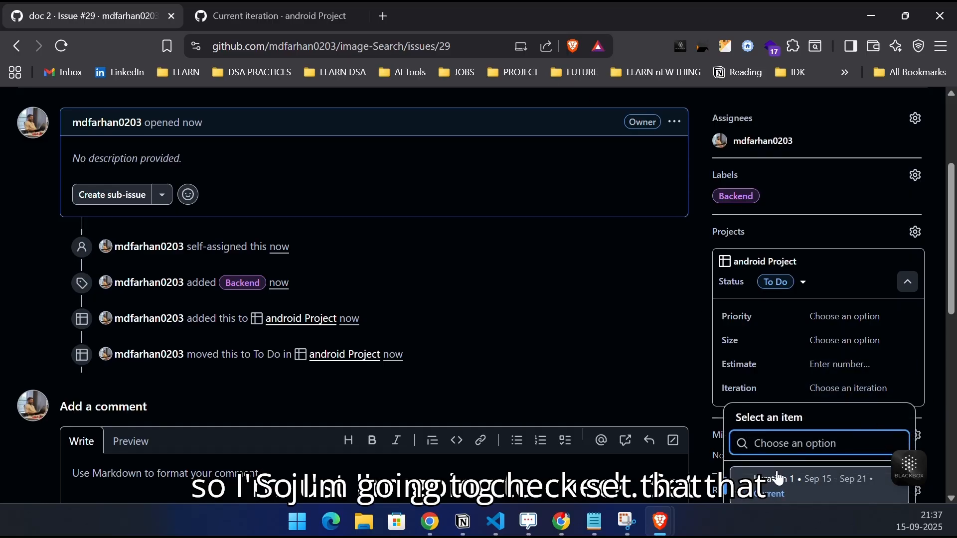
scroll(858, 399, down, 1)
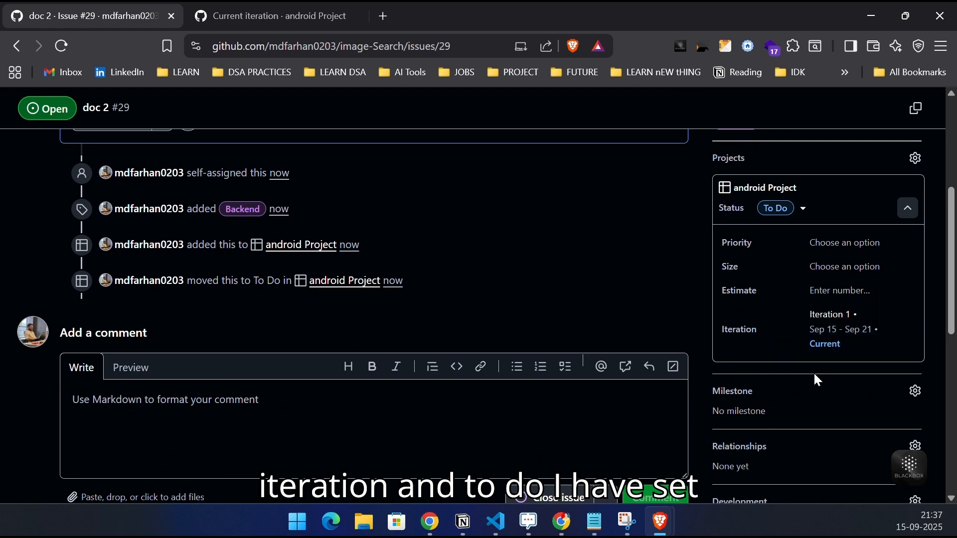
Create a new issue titled "doc 3" in the image-Search repository, without a description
scroll(726, 342, down, 3)
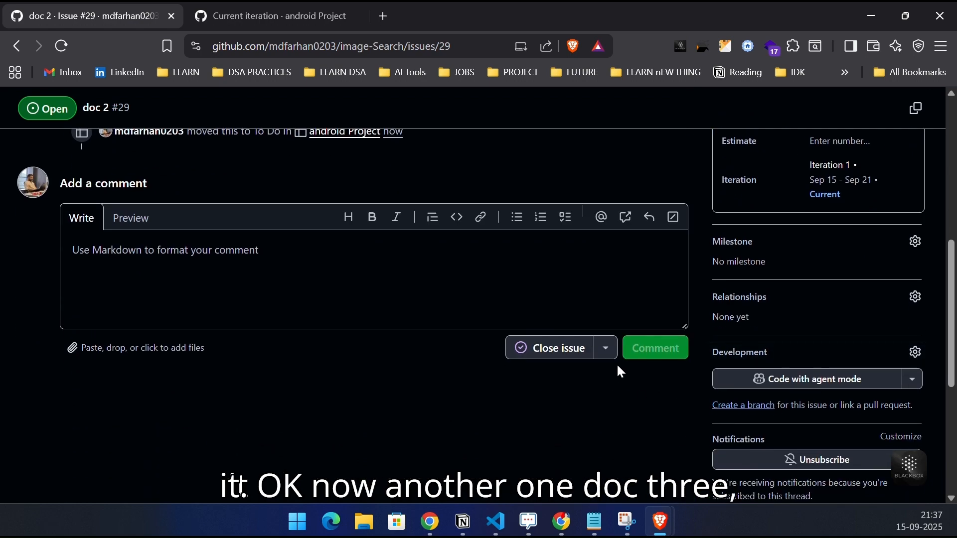
scroll(648, 364, up, 6)
scroll(667, 357, up, 2)
click(867, 198)
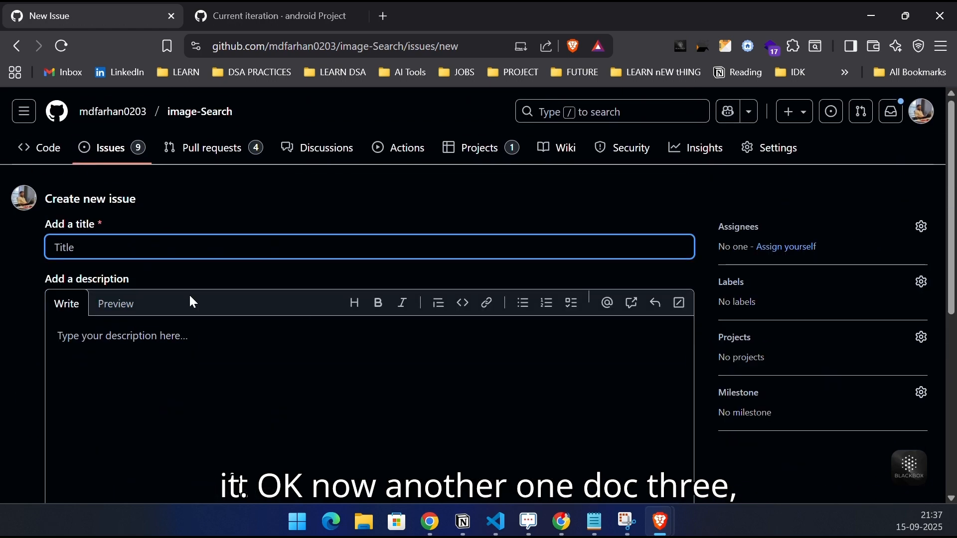
text(dco)
key(ctrl+a)
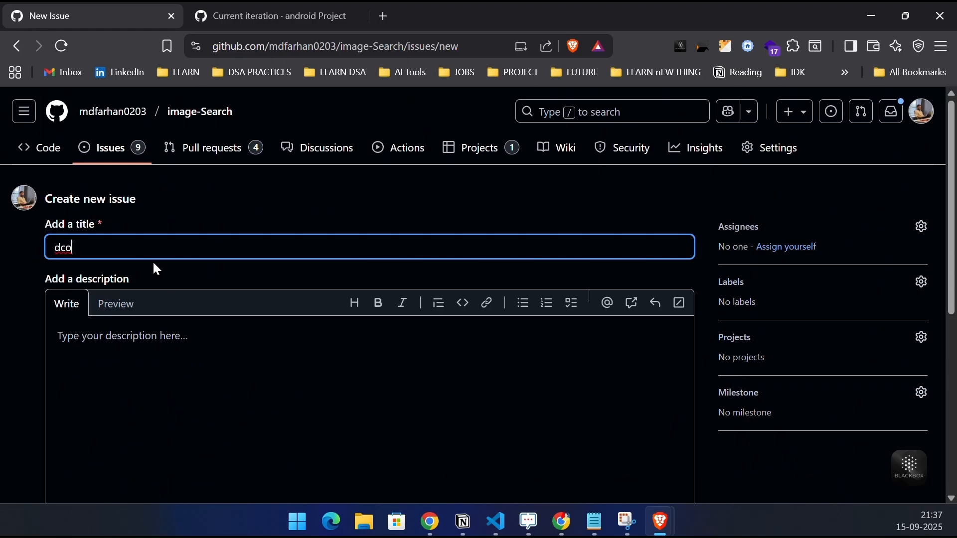
key(BackSpace)
text(doc 3)
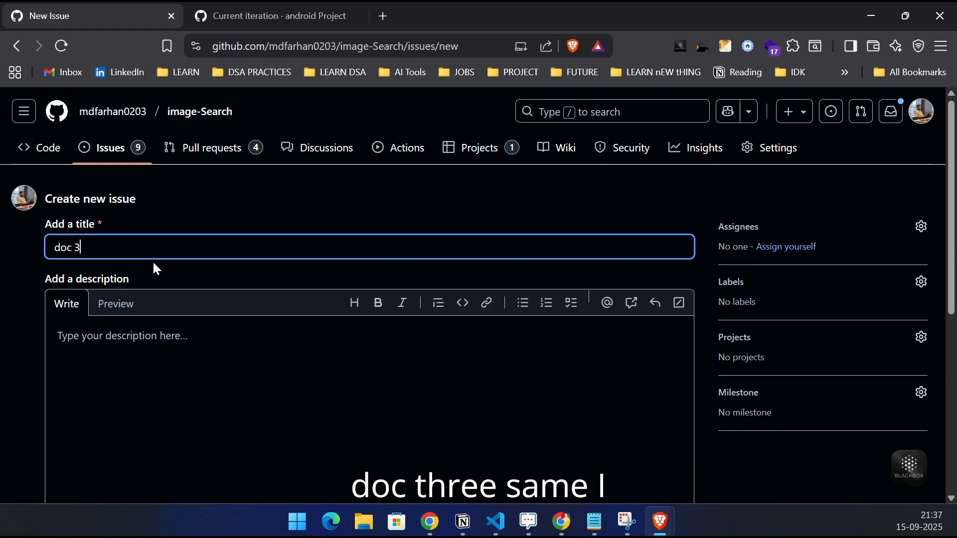
scroll(337, 387, down, 5)
click(648, 455)
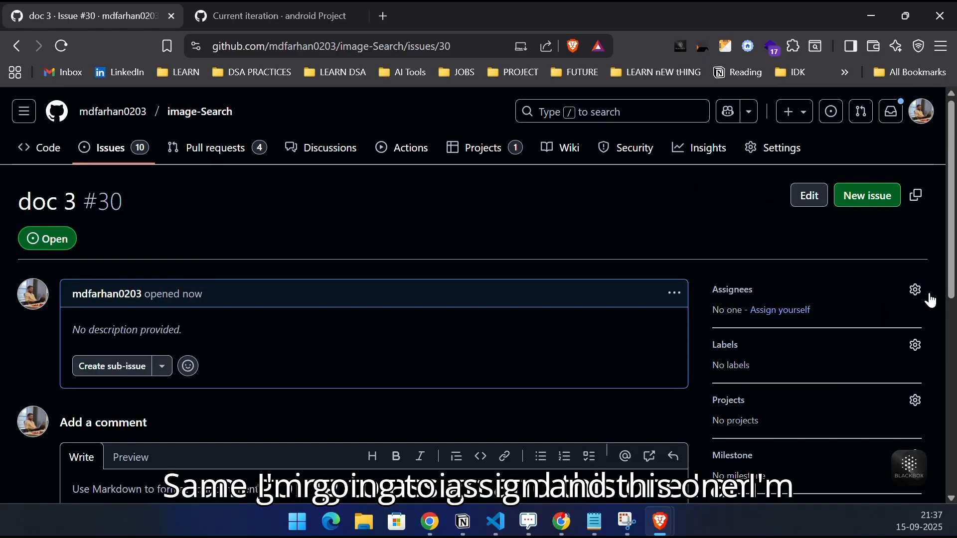
Assign the "doc 3" issue only to the collaborator's VSM account and apply the Incentive label to it
click(915, 289)
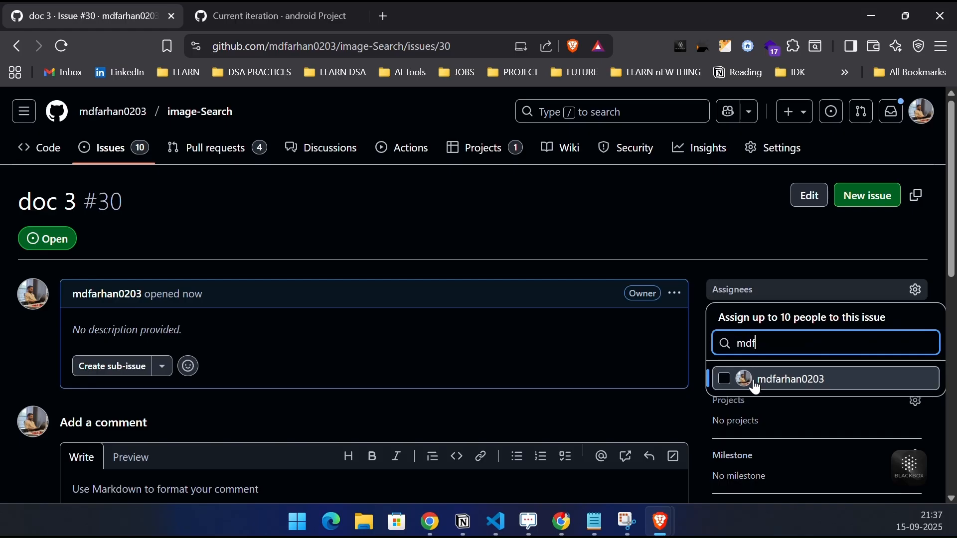
click(789, 381)
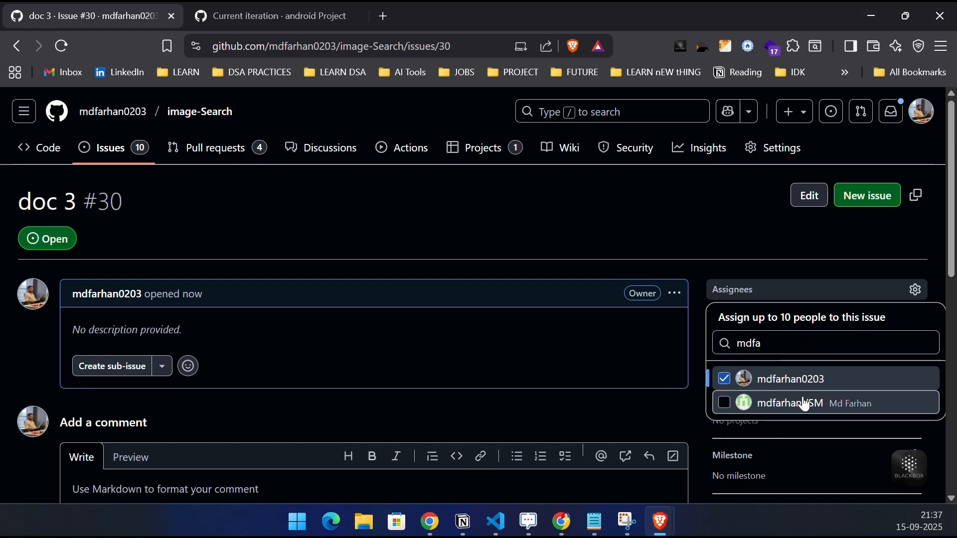
click(802, 403)
click(771, 447)
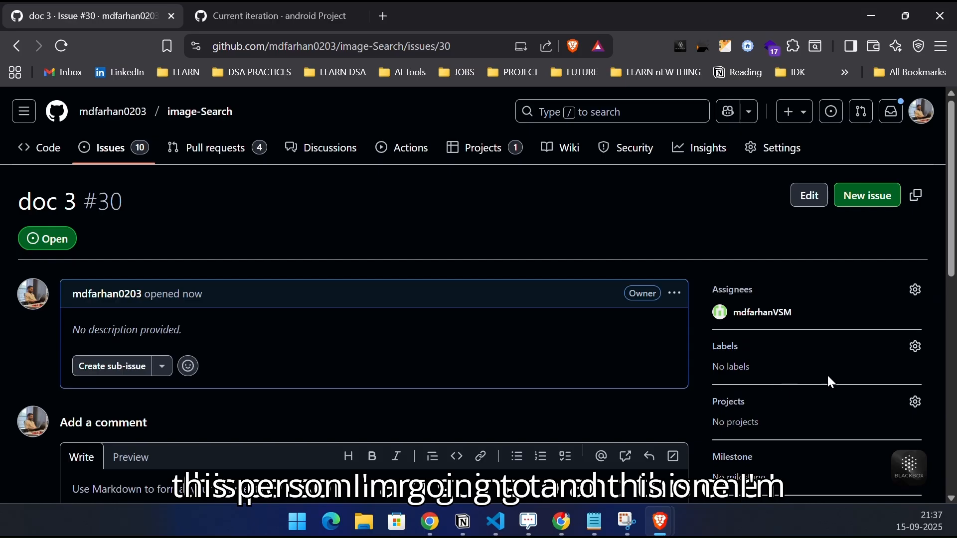
click(915, 347)
text(ince)
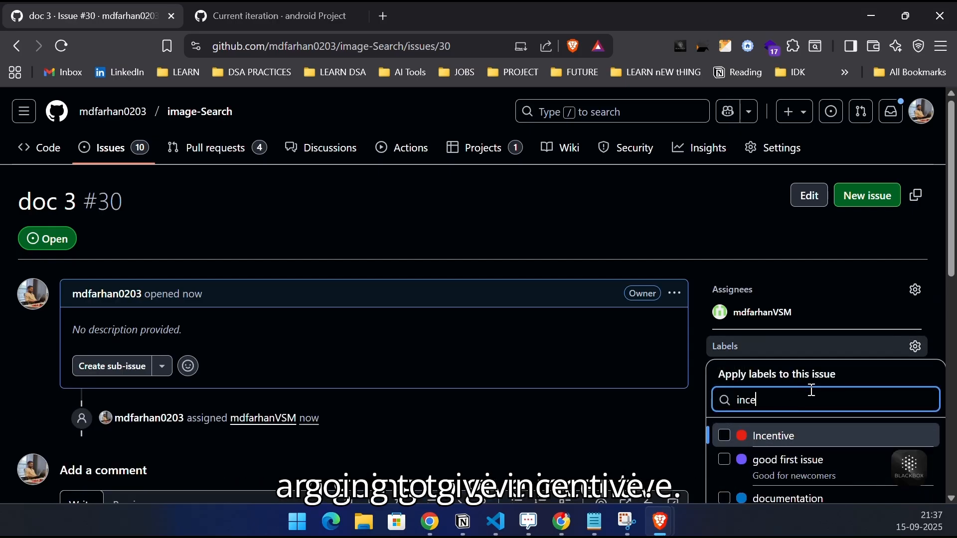
click(777, 435)
scroll(788, 335, down, 4)
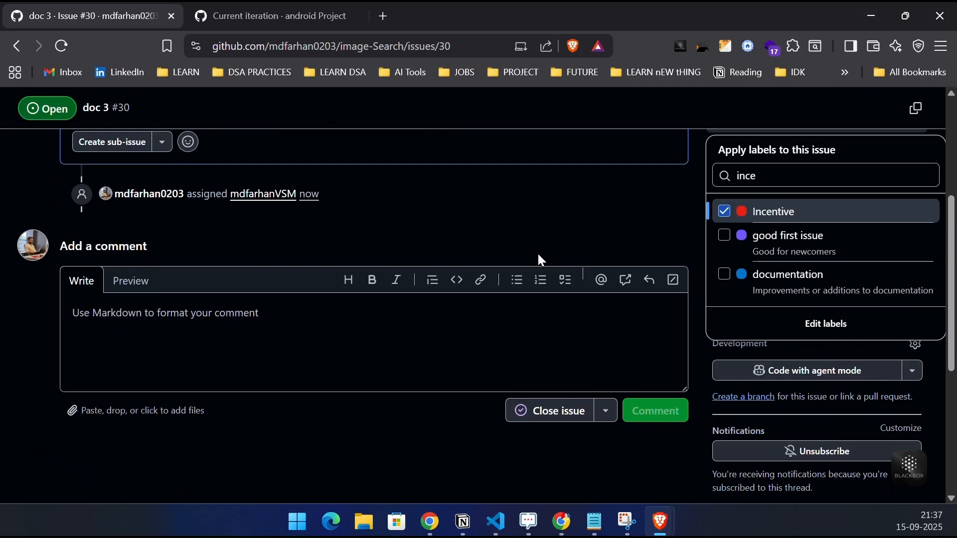
click(692, 238)
Add the "doc 3" issue to android Project
scroll(748, 299, up, 3)
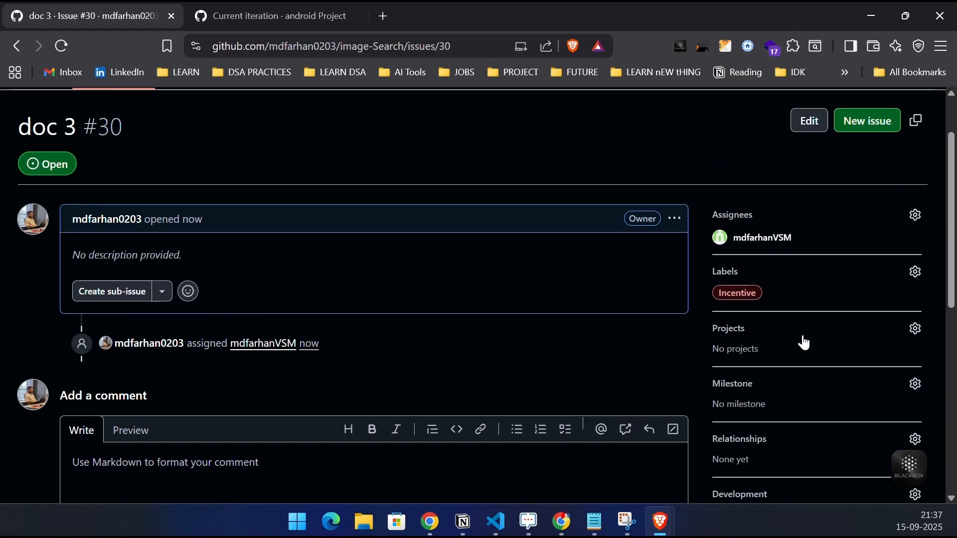
click(916, 330)
click(719, 440)
click(621, 377)
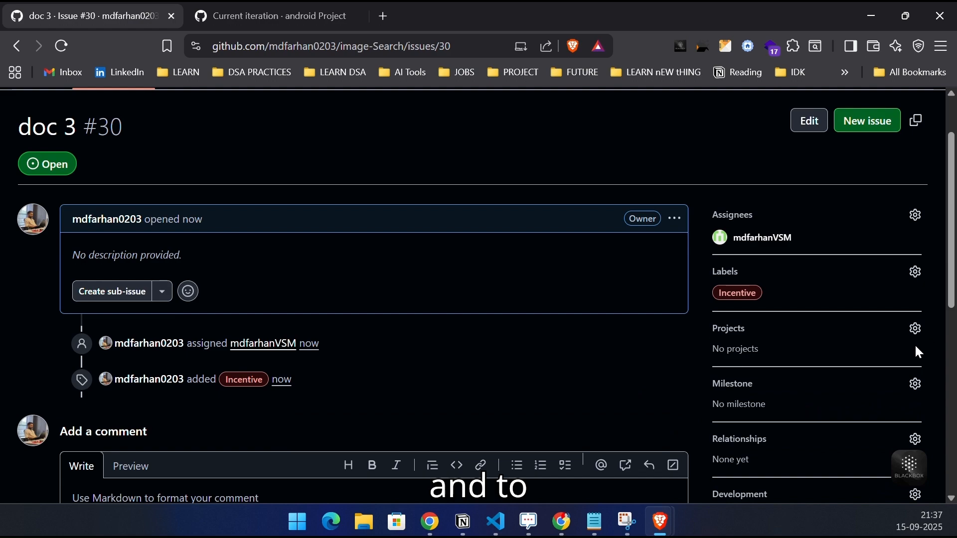
Set the "doc 3" issue's status in android Project to In progress
click(805, 382)
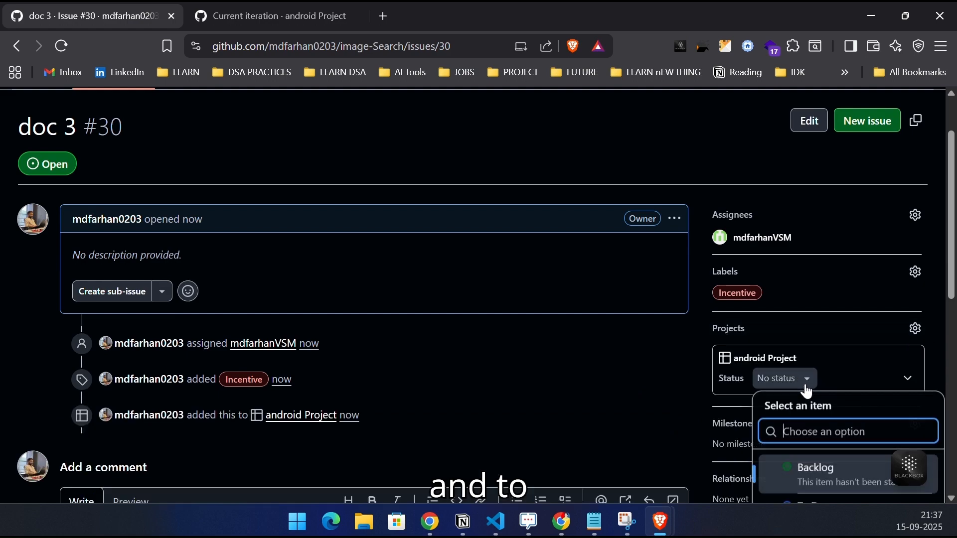
scroll(822, 424, down, 3)
click(815, 401)
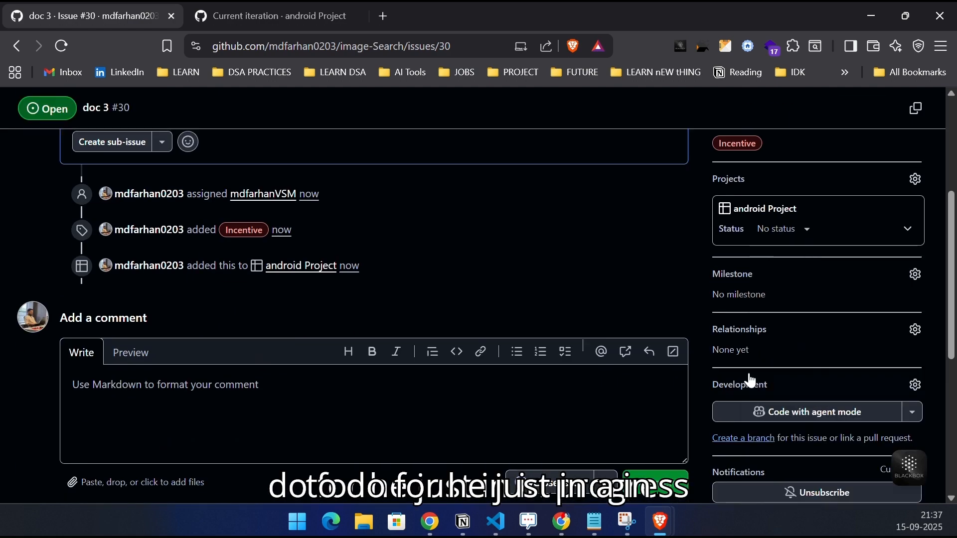
Expand the "doc 3" issue's android Project fields and set its iteration to the current Iteration 1
click(908, 229)
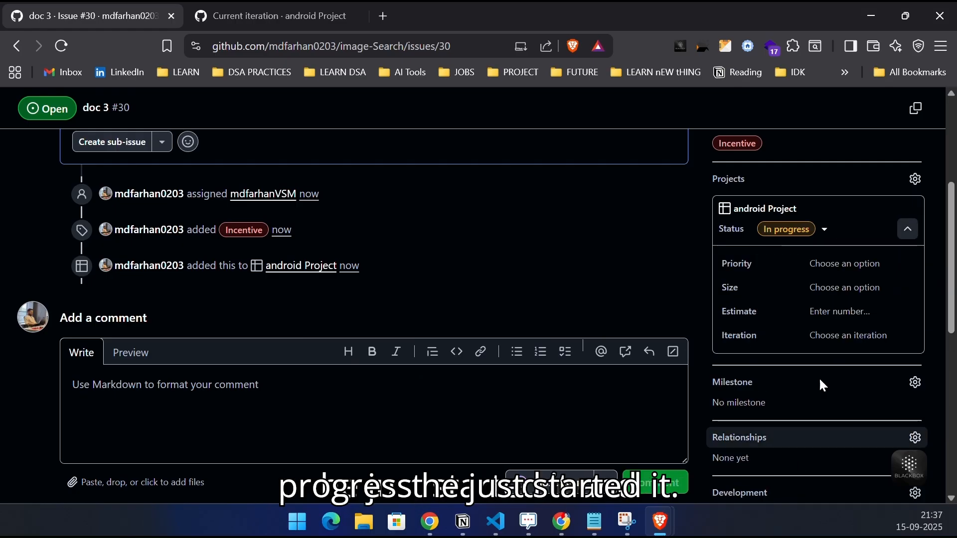
click(908, 229)
click(908, 229)
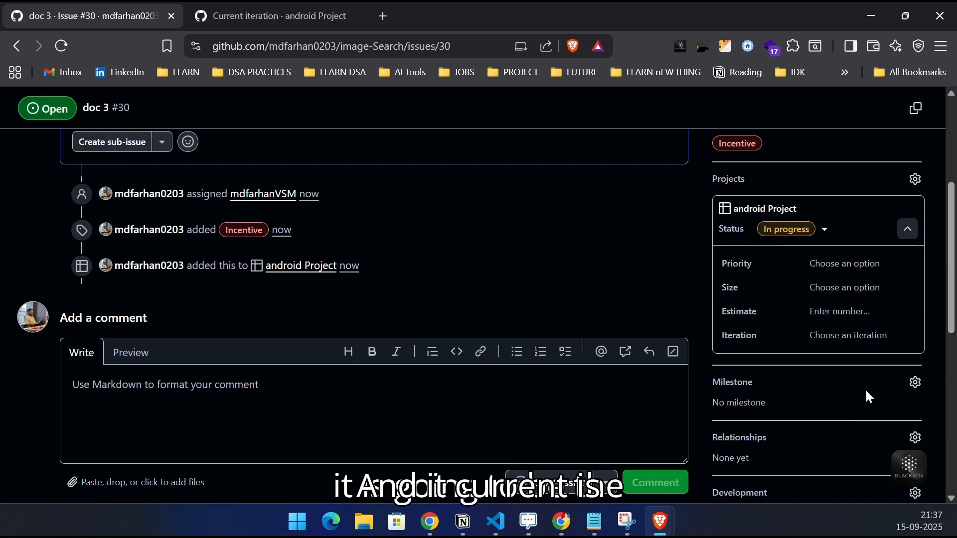
click(840, 312)
click(868, 343)
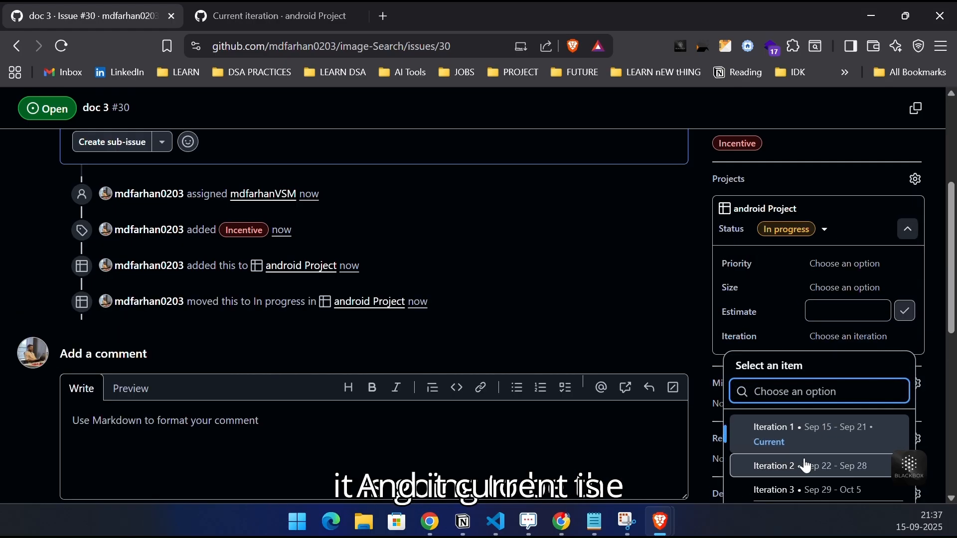
click(549, 344)
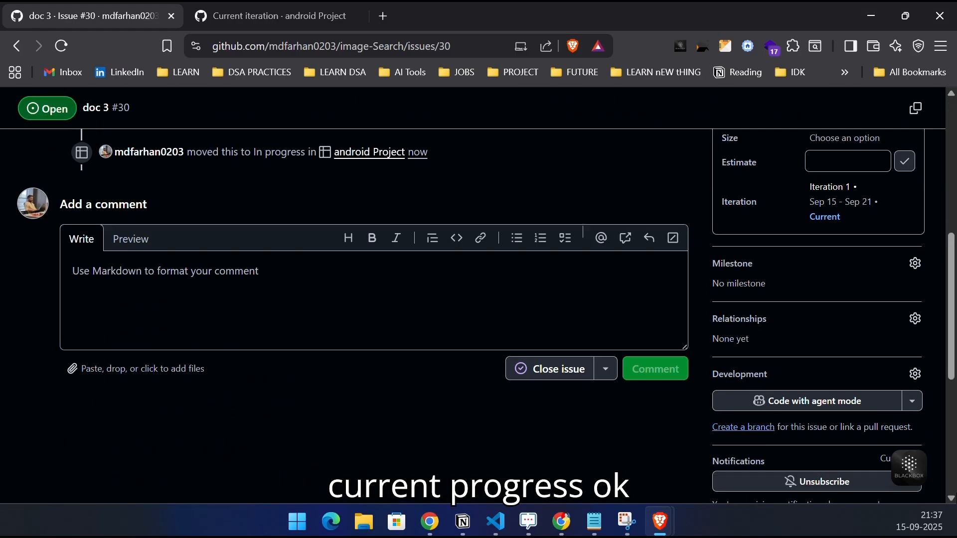
Go to the repository owner's projects and open the android Project board
scroll(515, 366, up, 1)
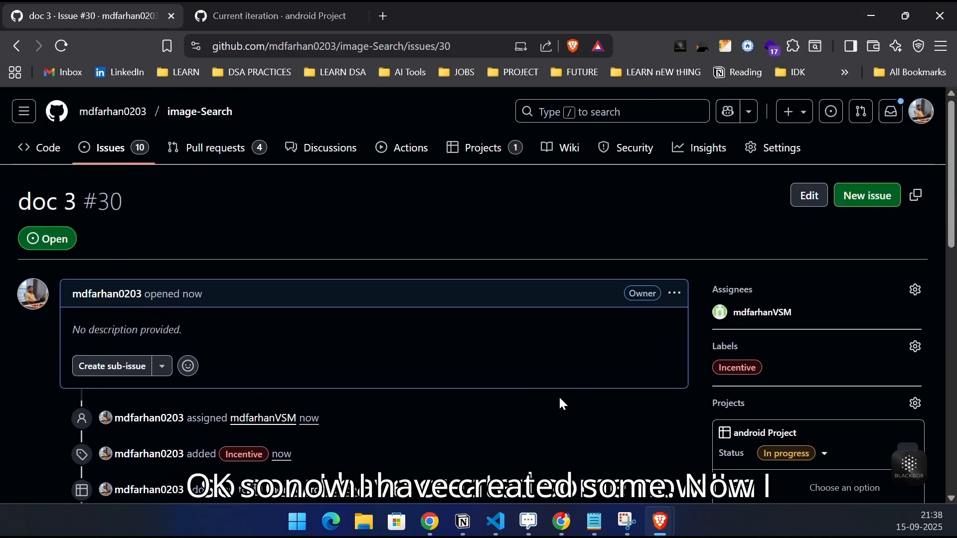
click(216, 148)
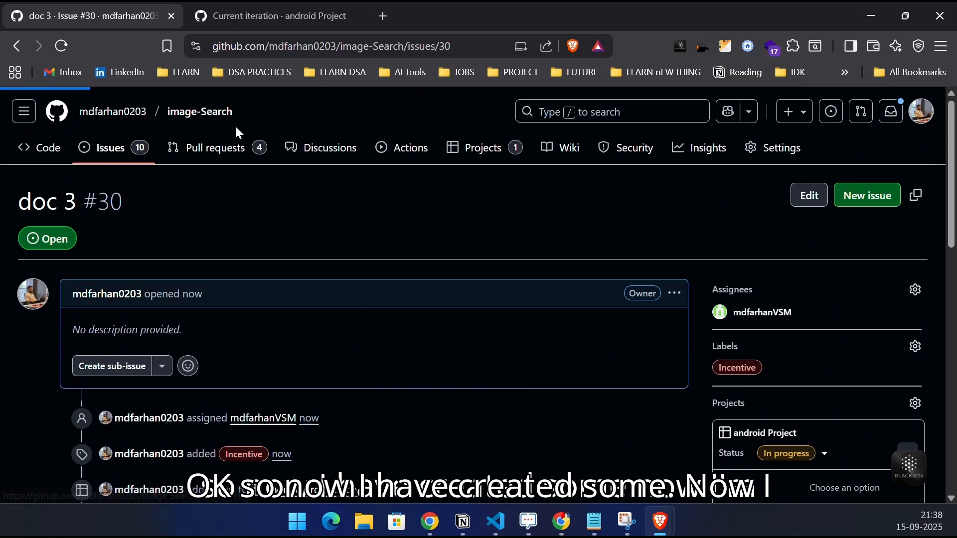
click(118, 120)
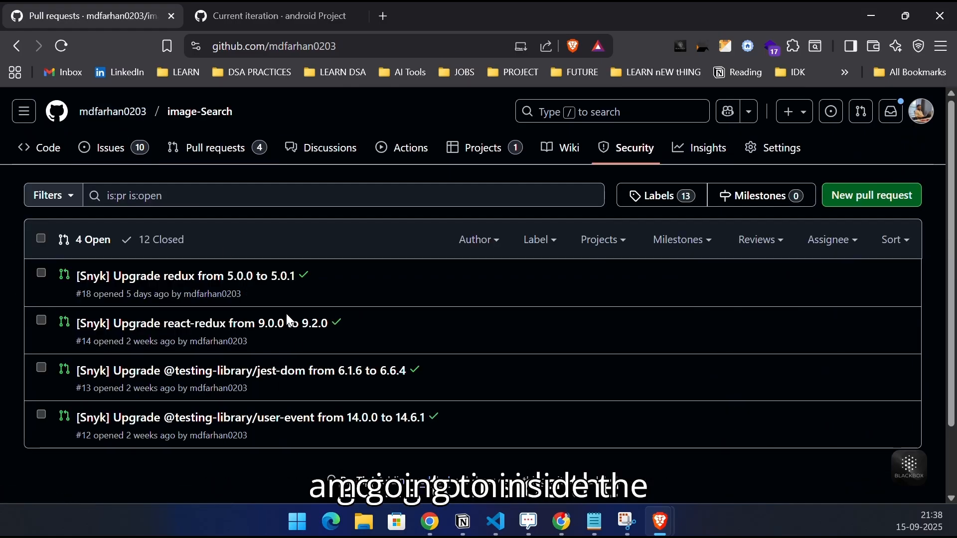
click(249, 146)
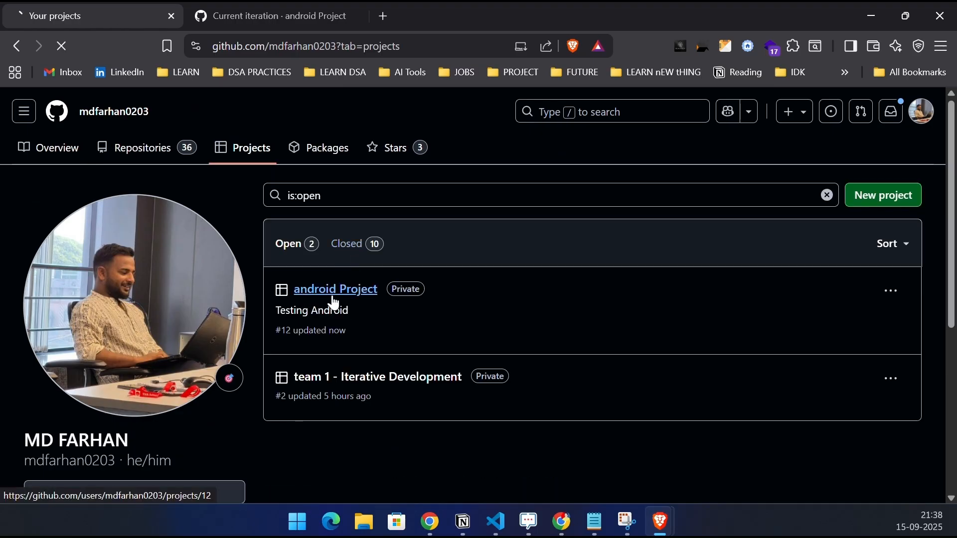
click(330, 290)
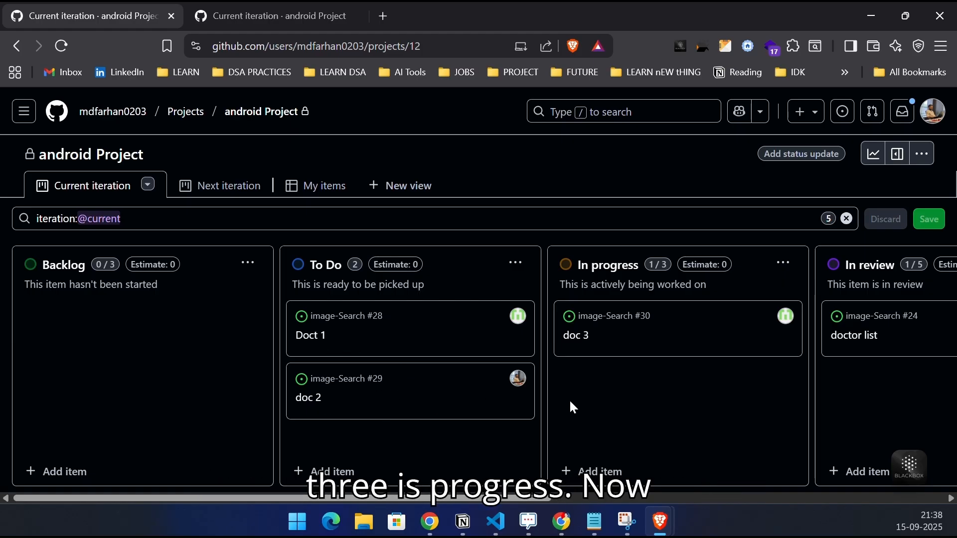
Replace the Current iteration board's filter with label:Incentive and review the matching issues across the status columns
drag(145, 224, 31, 216)
key(BackSpace)
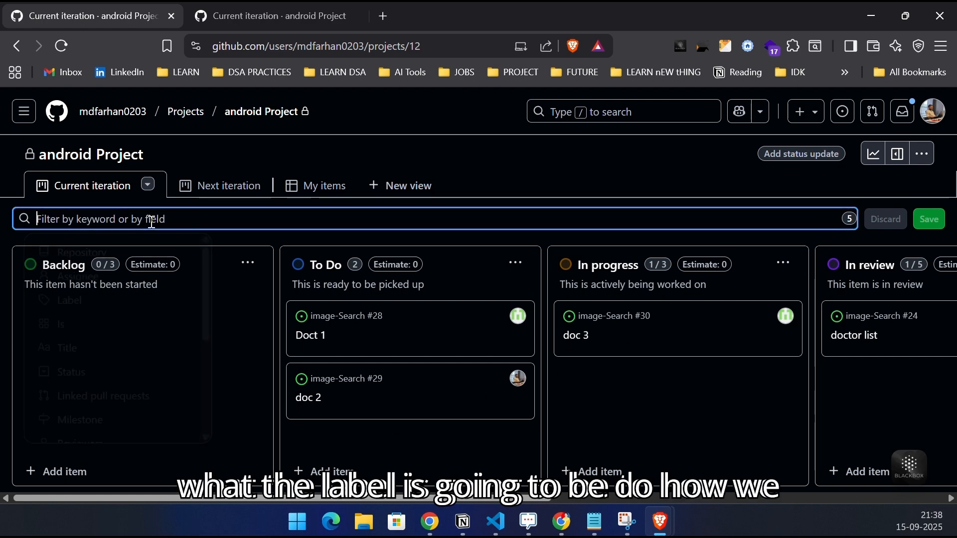
text(la)
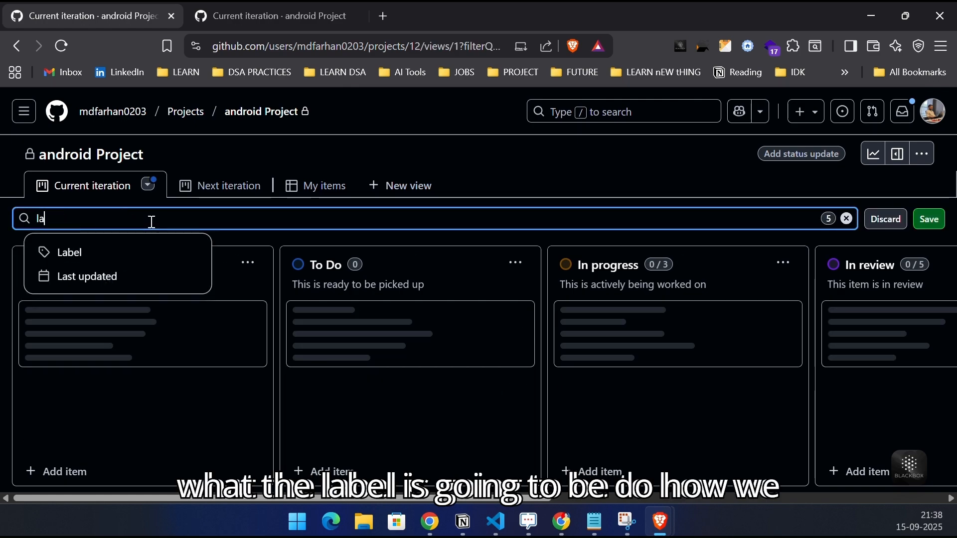
text(be)
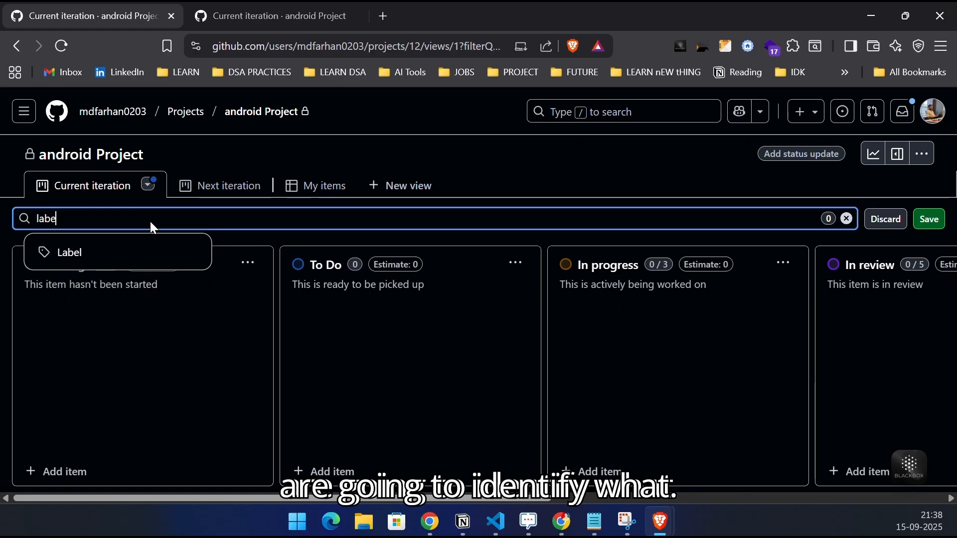
click(70, 253)
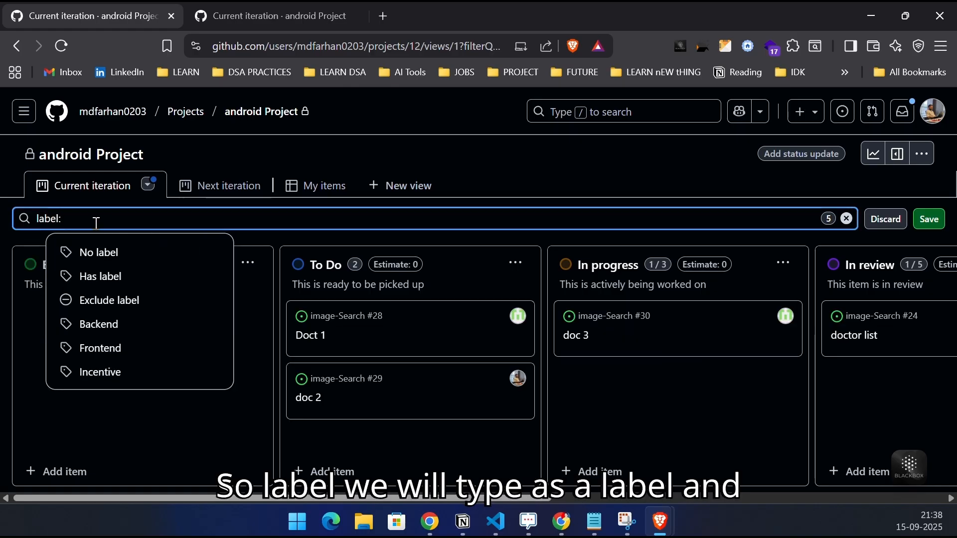
text(inve)
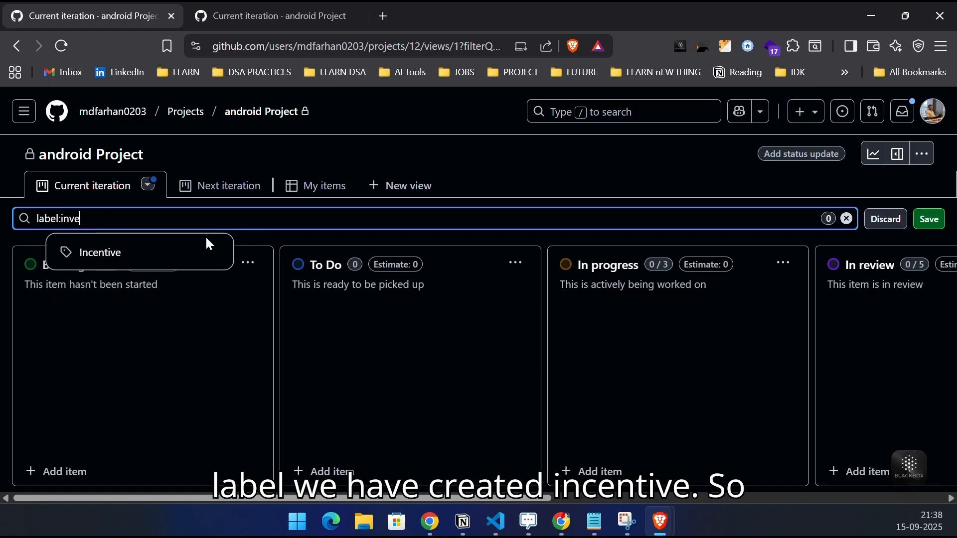
click(147, 258)
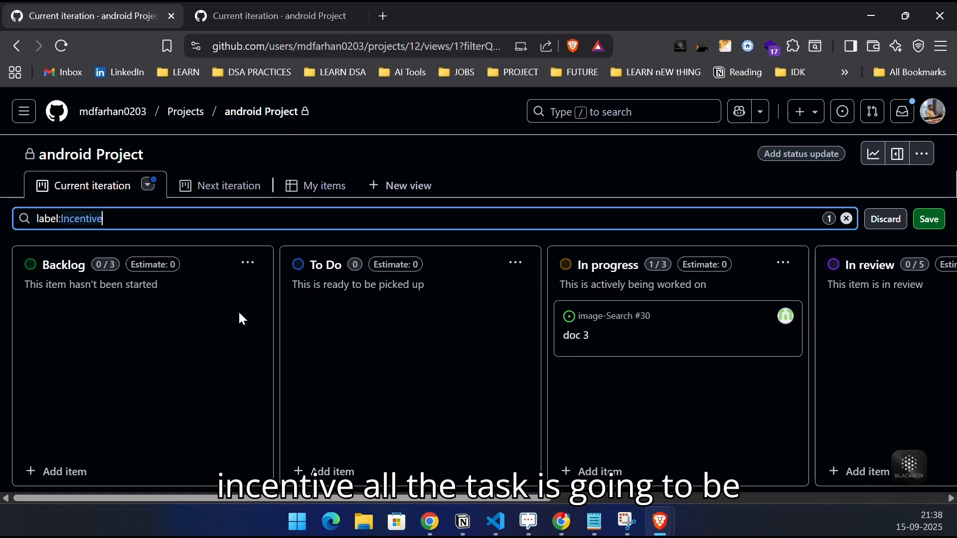
scroll(429, 345, right, 6)
scroll(427, 341, left, 3)
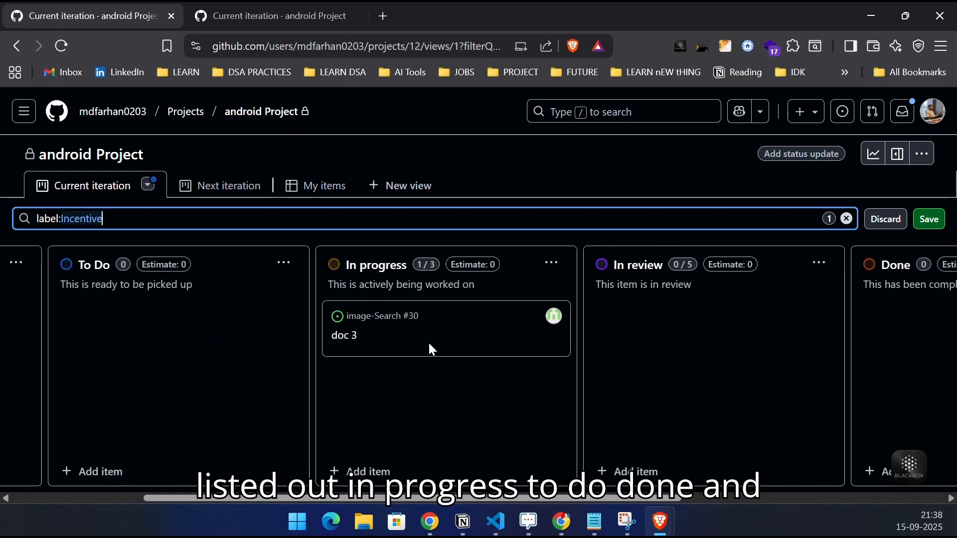
scroll(427, 340, right, 1)
scroll(428, 342, right, 3)
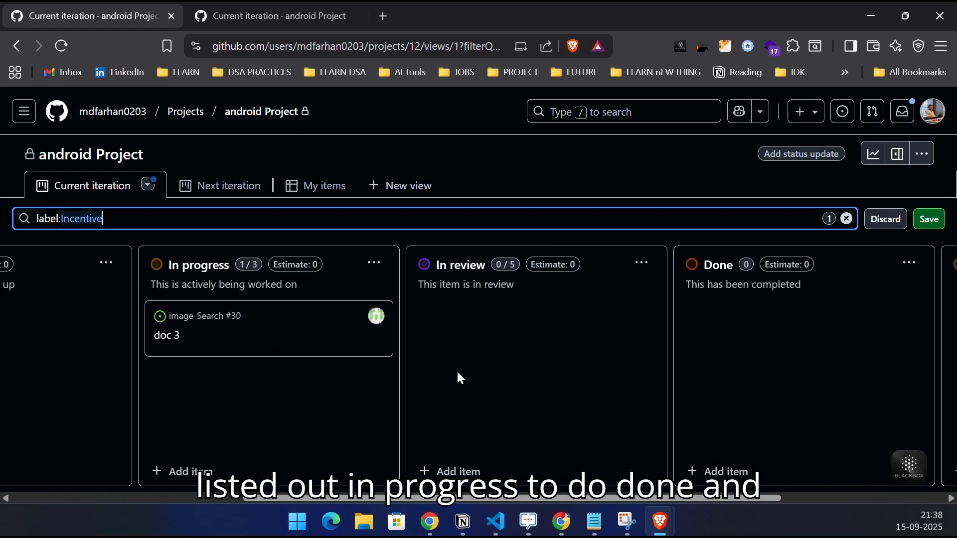
scroll(209, 329, left, 2)
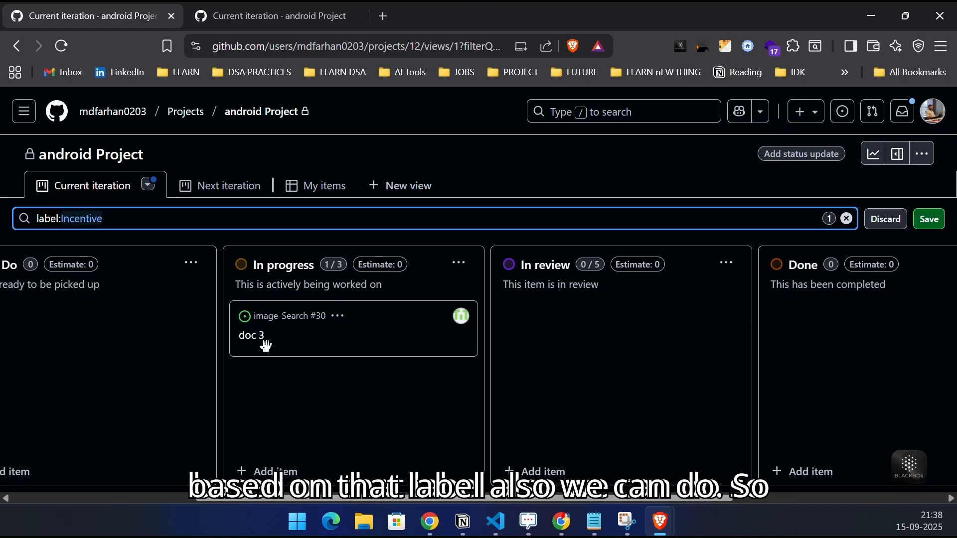
scroll(250, 363, left, 1)
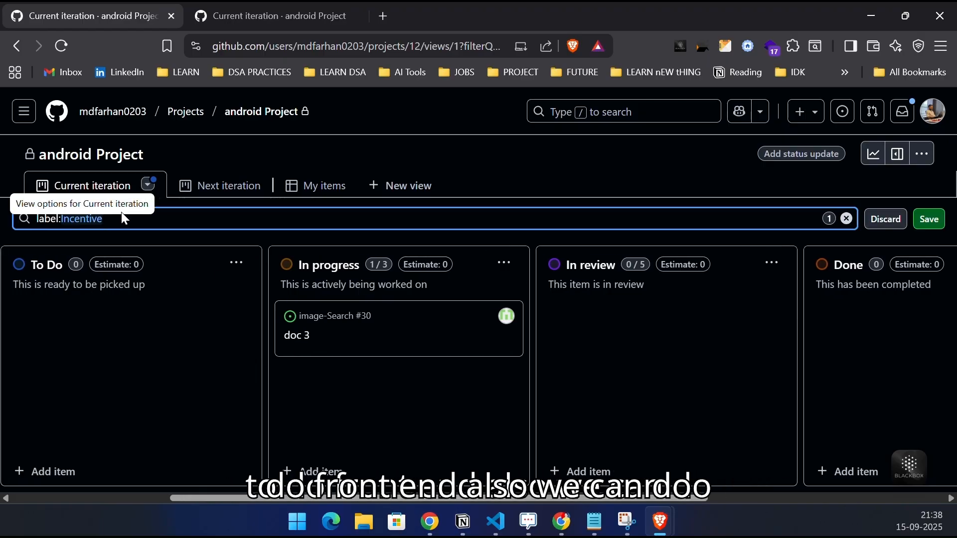
Change the board's label filter to Frontend and review the matching issues by status
key(BackSpace)
key(BackSpace)
key(BackSpace)
key(BackSpace)
key(BackSpace)
key(BackSpace)
key(BackSpace)
key(BackSpace)
key(BackSpace)
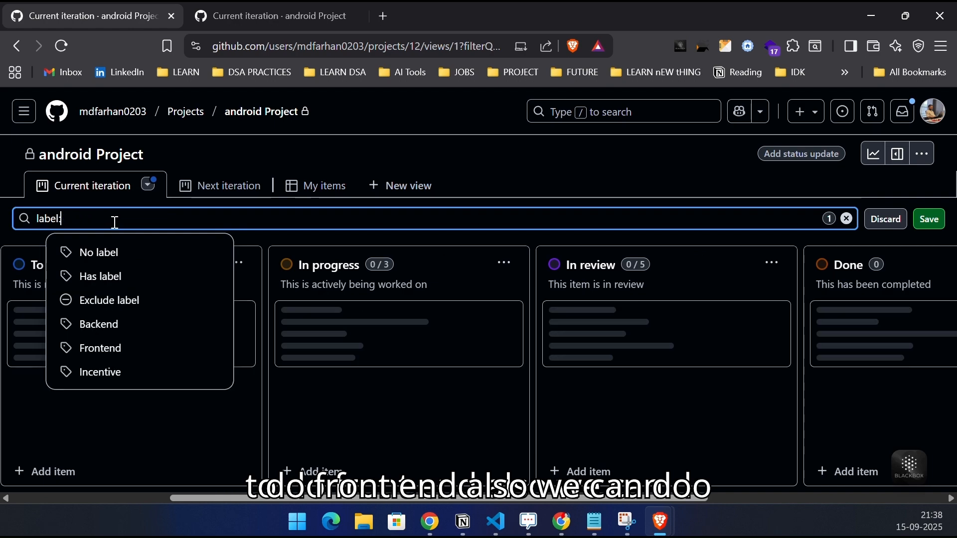
text(front)
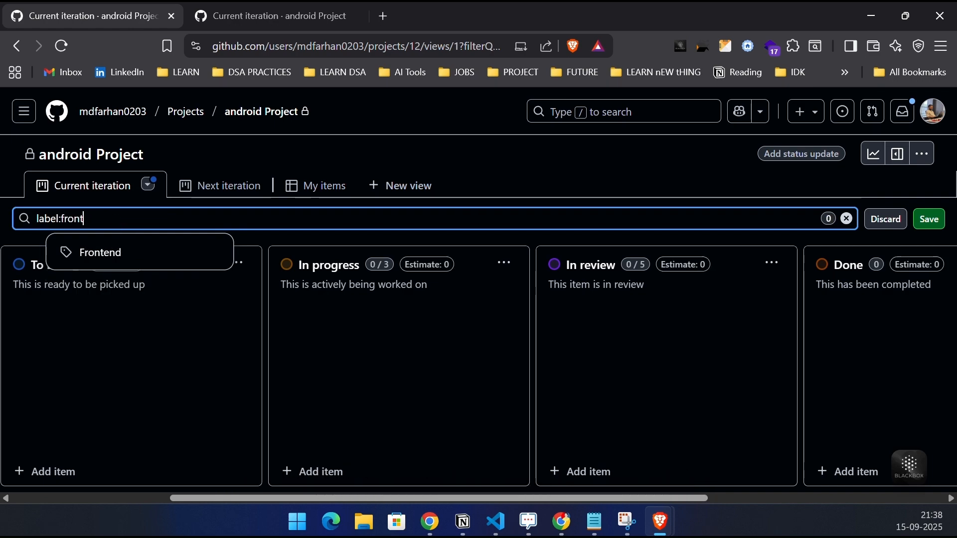
click(150, 252)
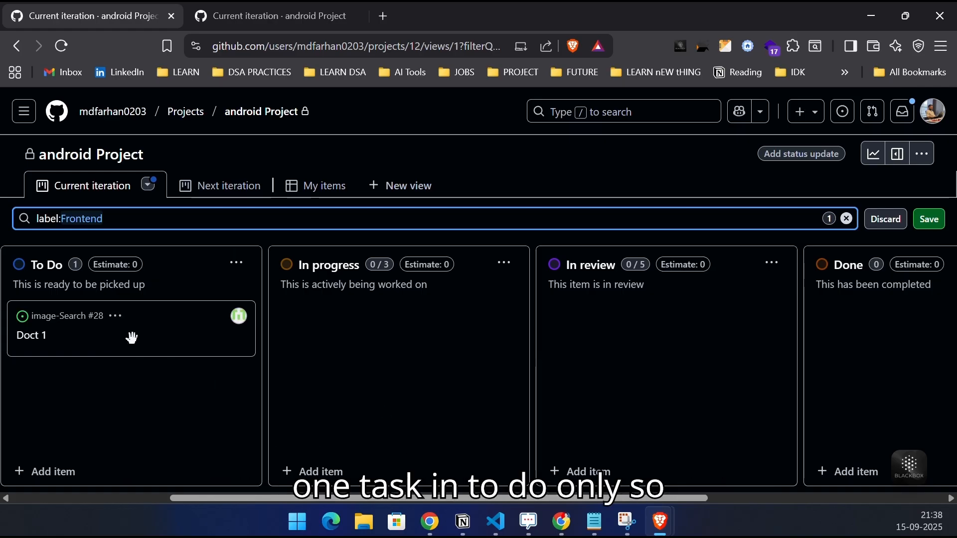
scroll(173, 361, left, 5)
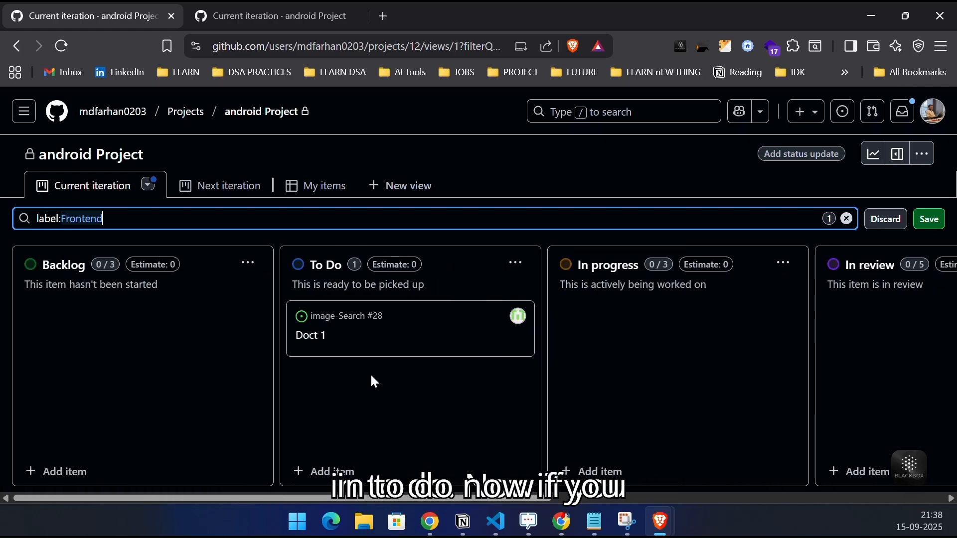
Replace the label filter with an assignee filter for the collaborator's VSM account and review that person's issues across all status columns
drag(126, 216, 2, 207)
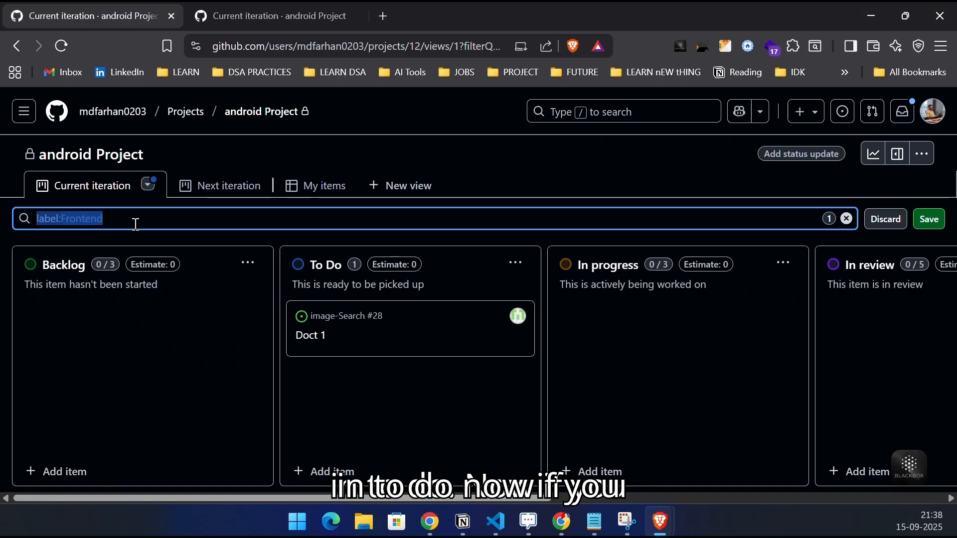
key(BackSpace)
text(a)
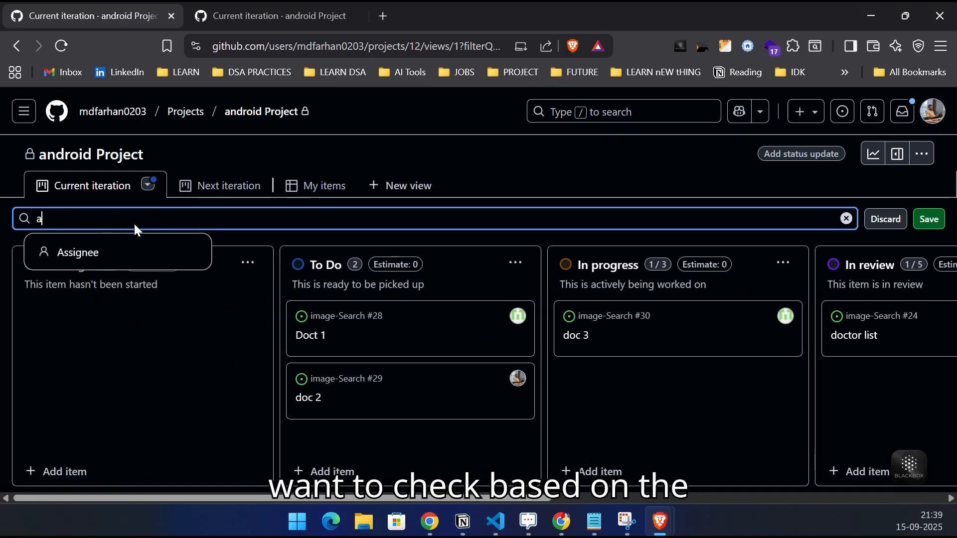
text(ss)
click(106, 254)
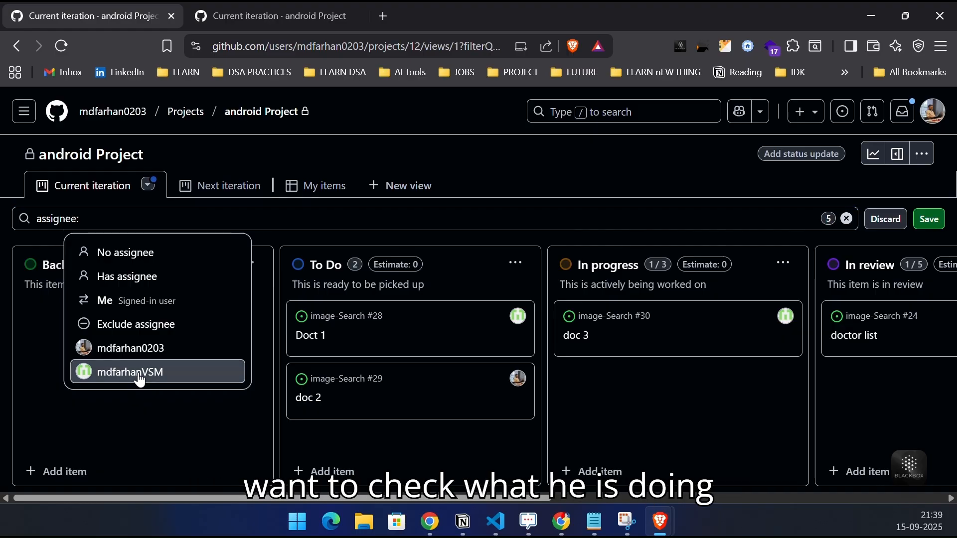
click(140, 380)
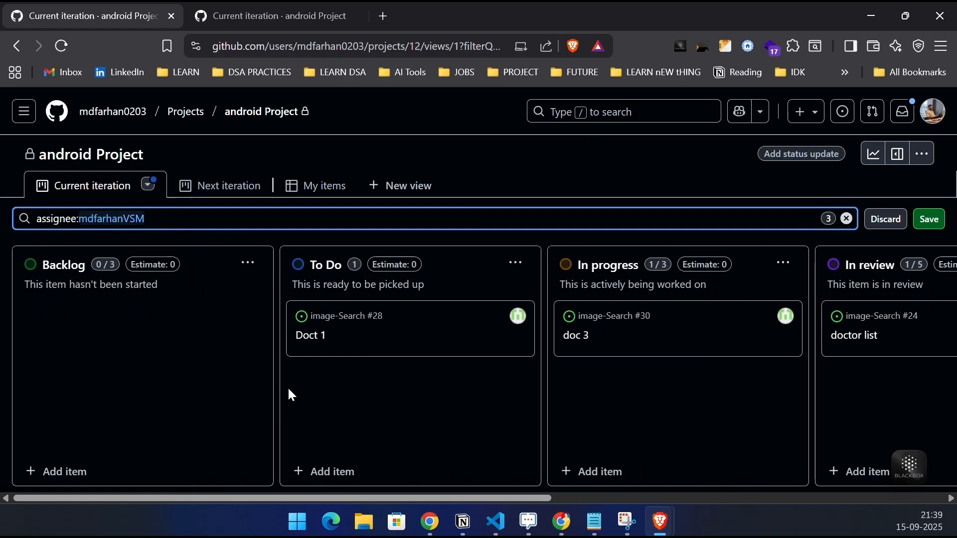
scroll(333, 394, right, 2)
scroll(335, 394, right, 3)
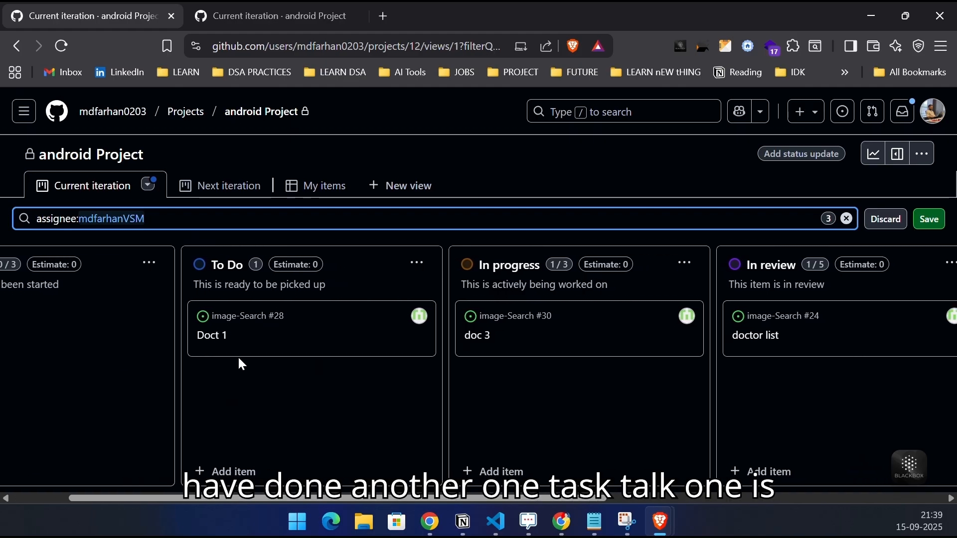
scroll(239, 355, right, 5)
scroll(265, 367, right, 2)
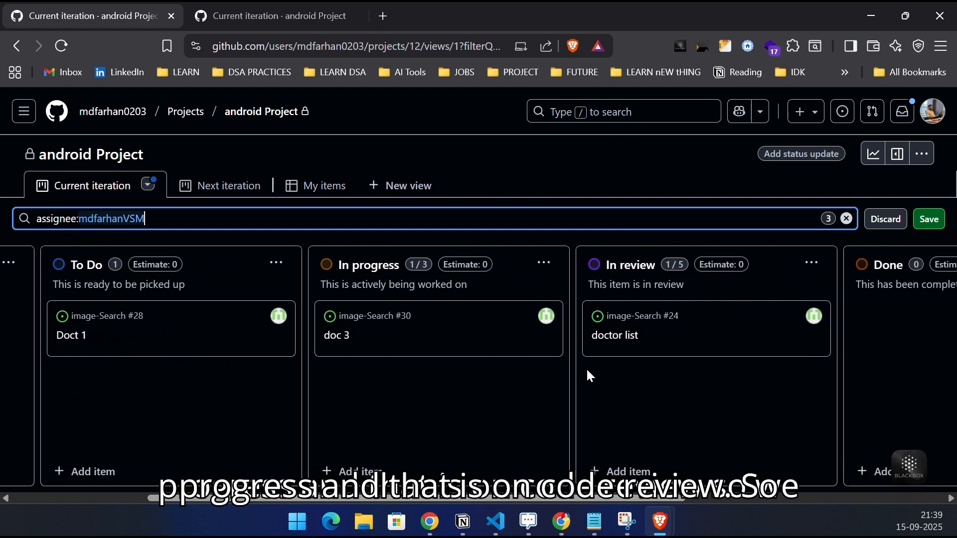
scroll(583, 373, right, 9)
scroll(575, 378, left, 20)
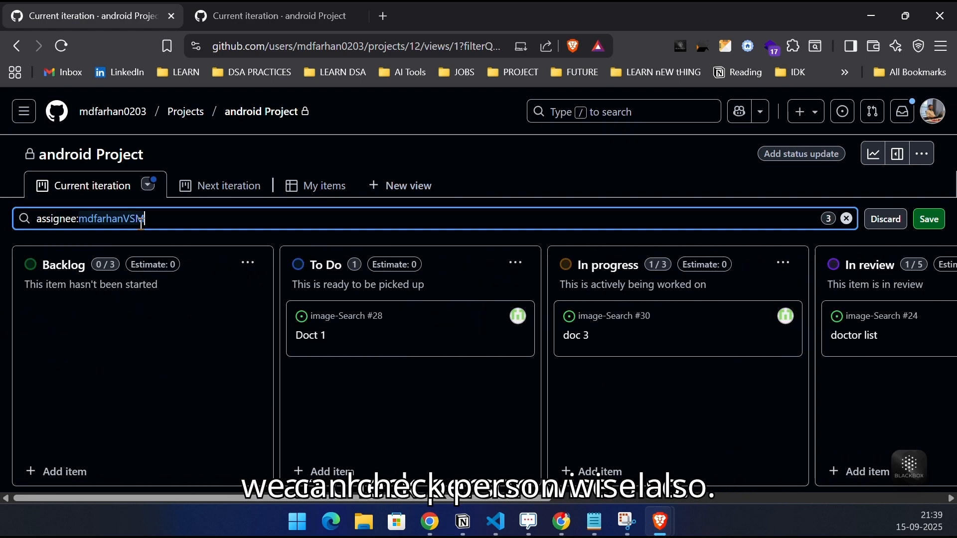